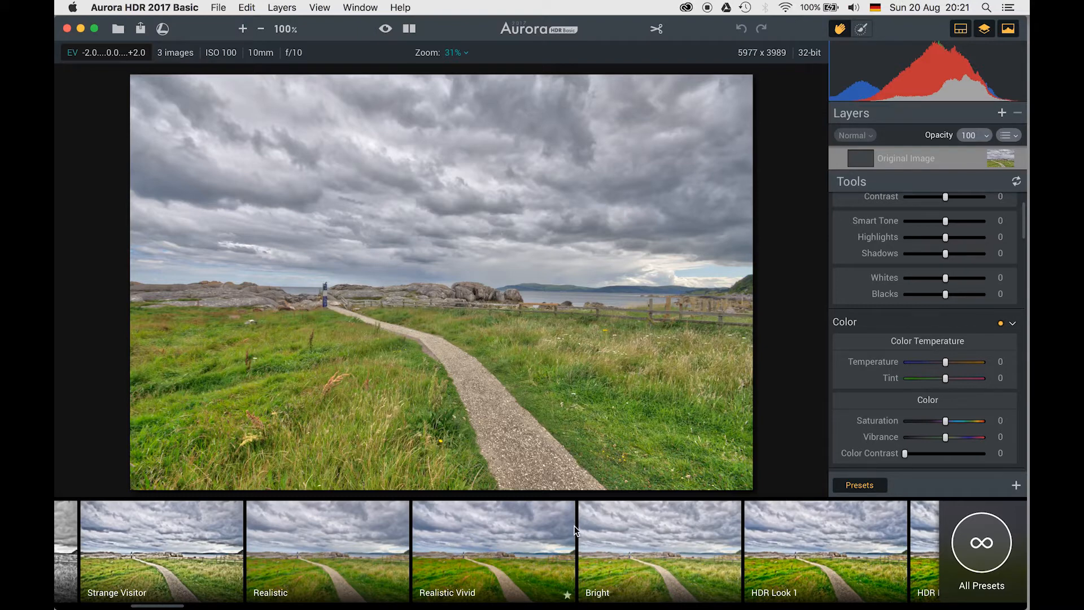
# Step: Browse the available presets and apply the Realistic preset to the merged HDR photo
pyautogui.hscroll(10, 547, 561)
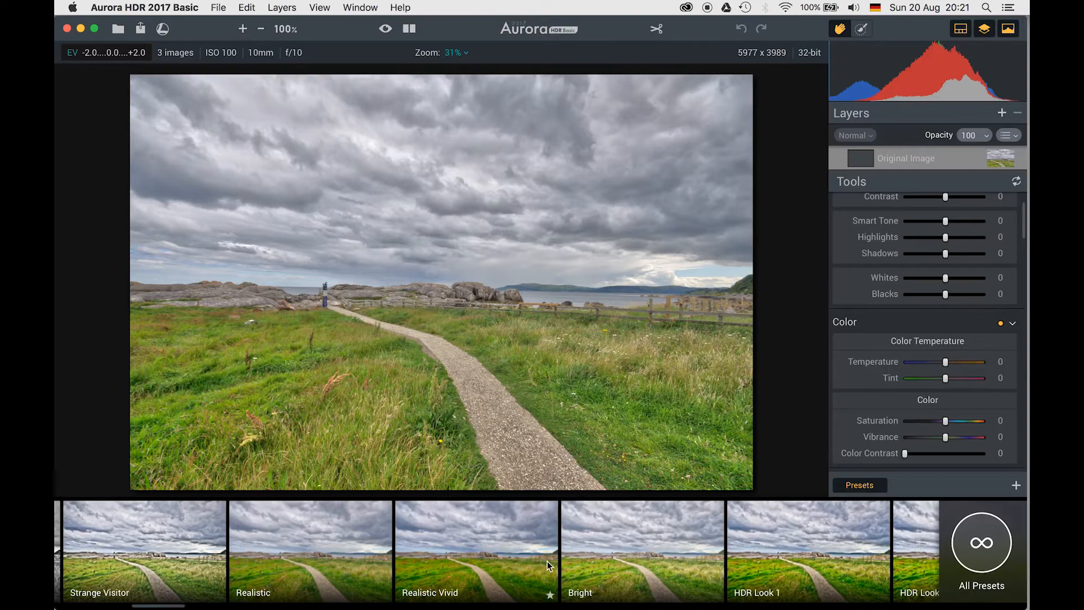
pyautogui.hscroll(-15, 547, 561)
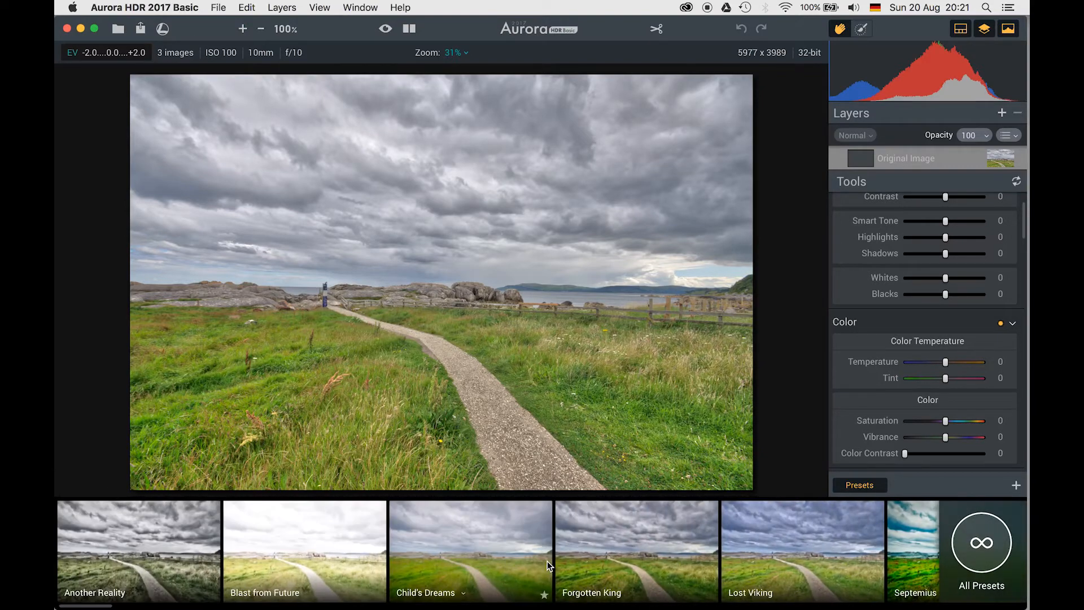
pyautogui.hscroll(6, 630, 561)
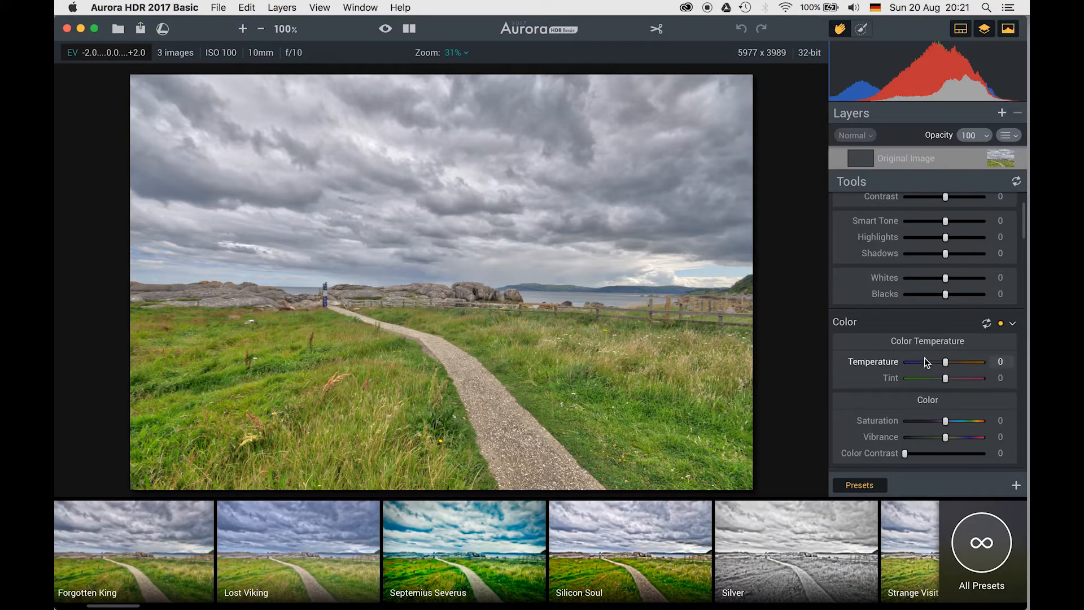
pyautogui.hscroll(10, 644, 502)
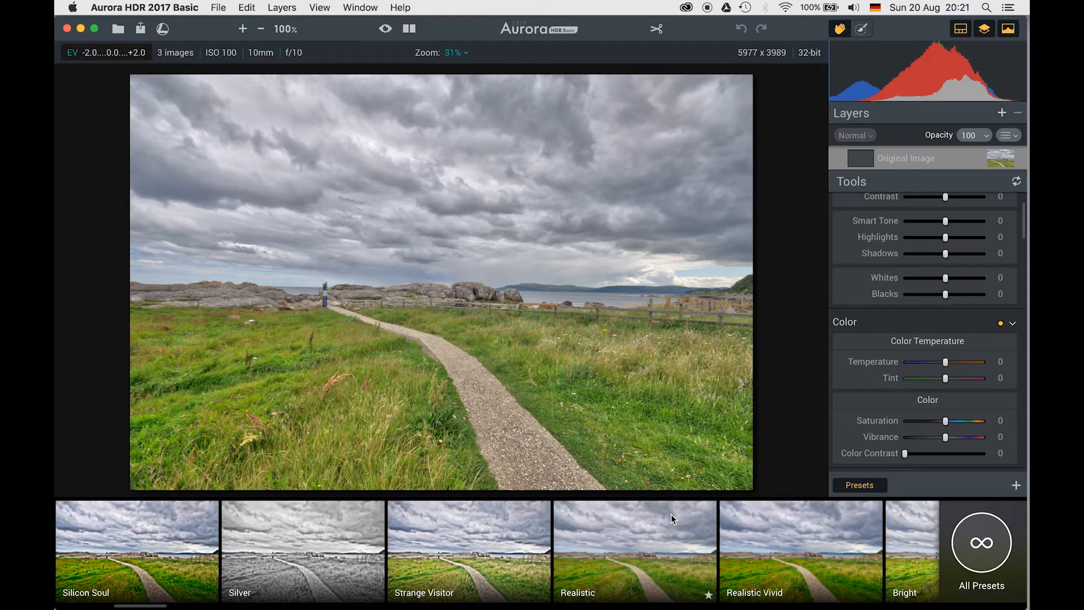
pyautogui.click(648, 541)
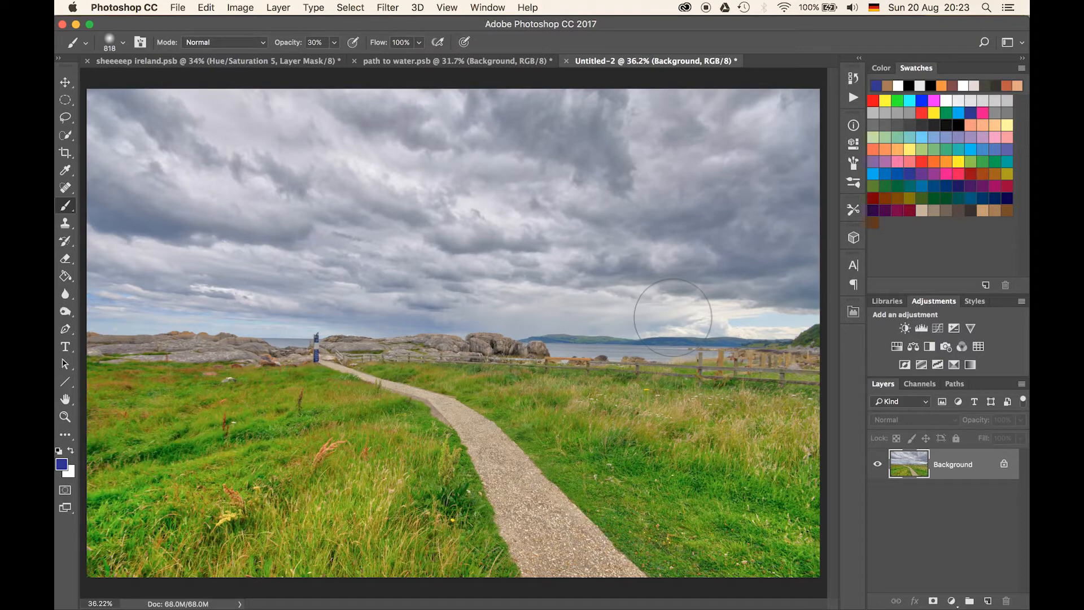
# Step: Reduce the Brush tool's size to 400 for pointing at the sky above the rocks
pyautogui.scroll(5, 347, 282)
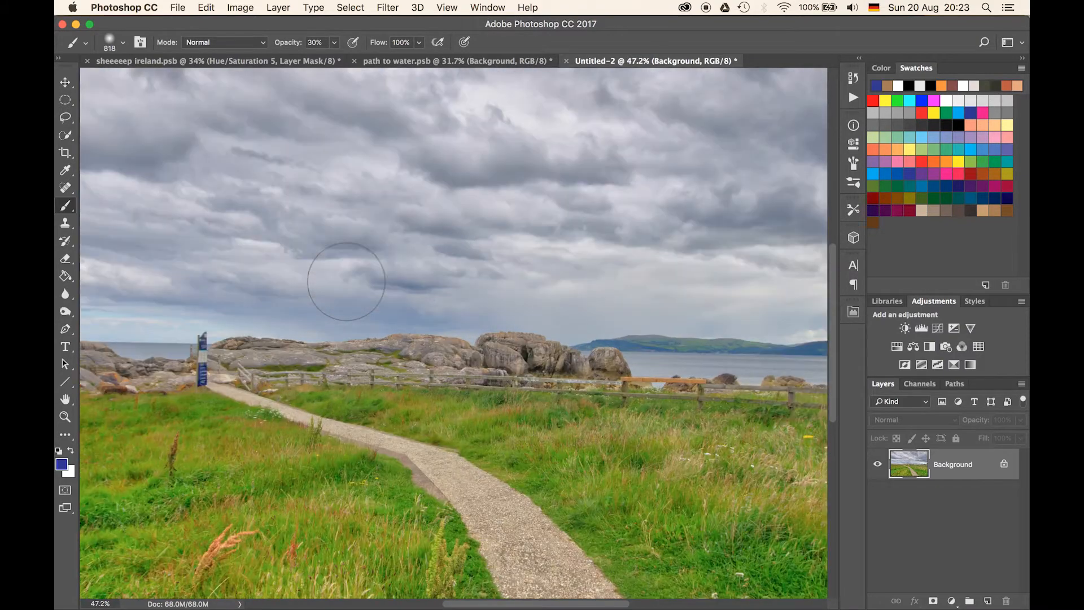
pyautogui.hscroll(-10, 347, 282)
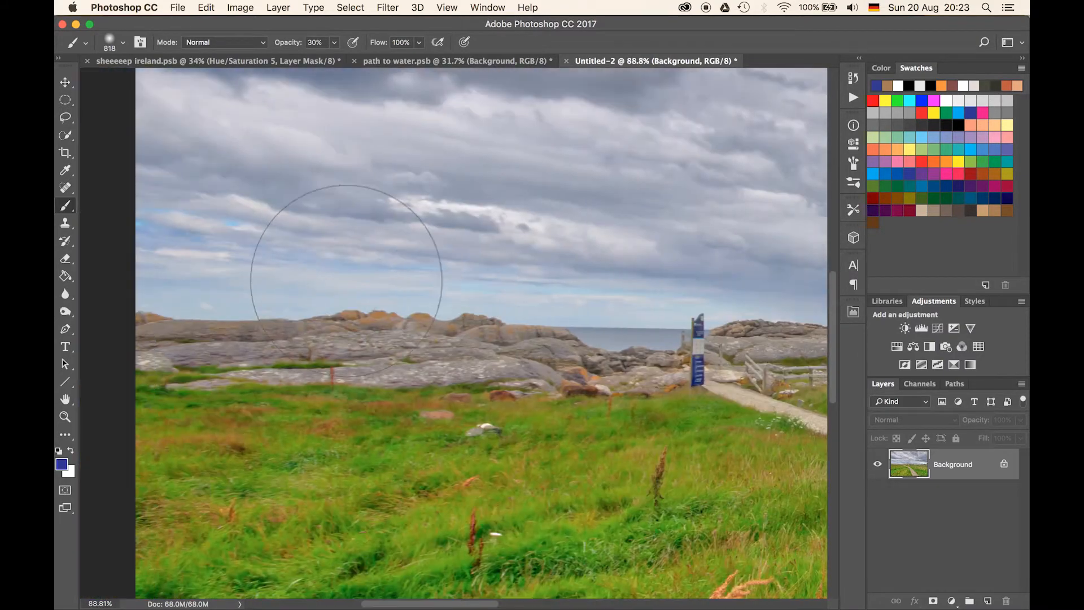
pyautogui.press('[')
pyautogui.press('[')
pyautogui.press('[')
pyautogui.press('[')
pyautogui.press('[')
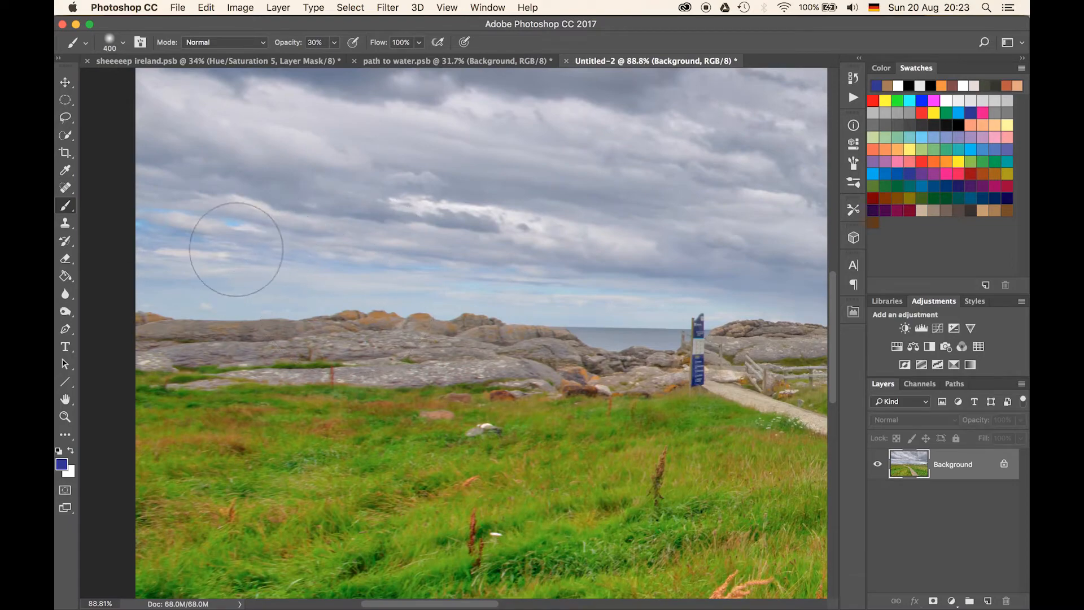
# Step: Examine the transition between the sky and the horizon across the full width of the photo for halos
pyautogui.hscroll(8, 468, 228)
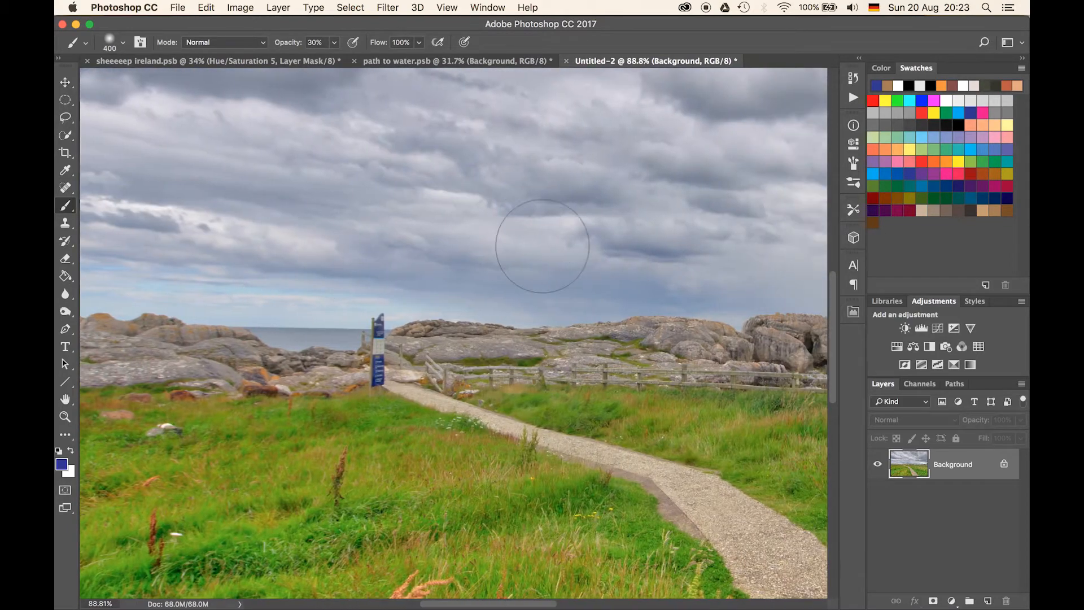
pyautogui.hscroll(5, 537, 249)
pyautogui.hscroll(10, 543, 247)
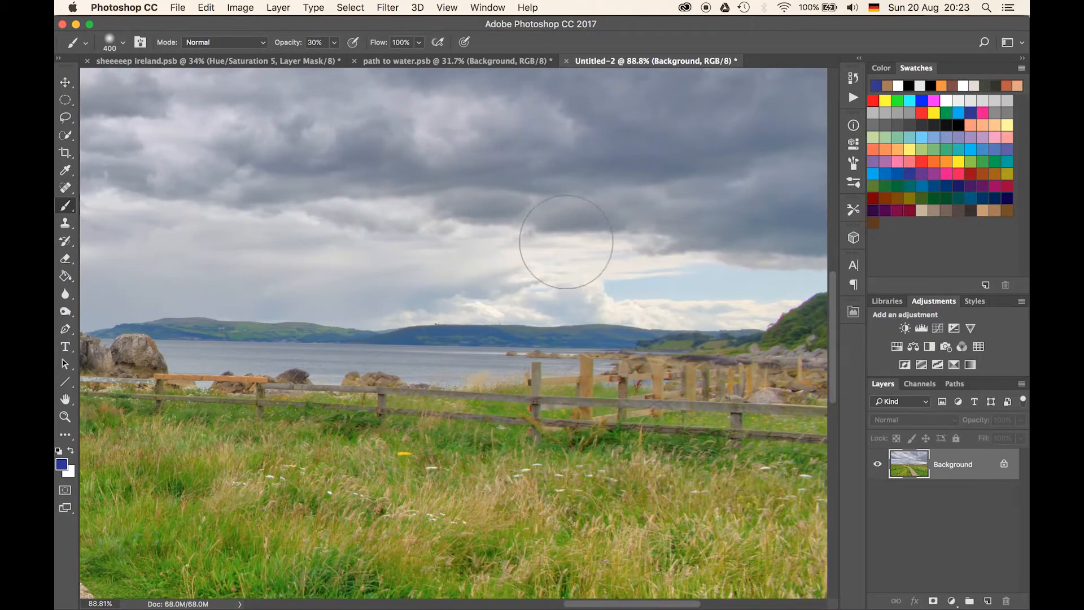
pyautogui.hscroll(2, 683, 253)
pyautogui.hscroll(4, 683, 253)
pyautogui.hscroll(-15, 682, 252)
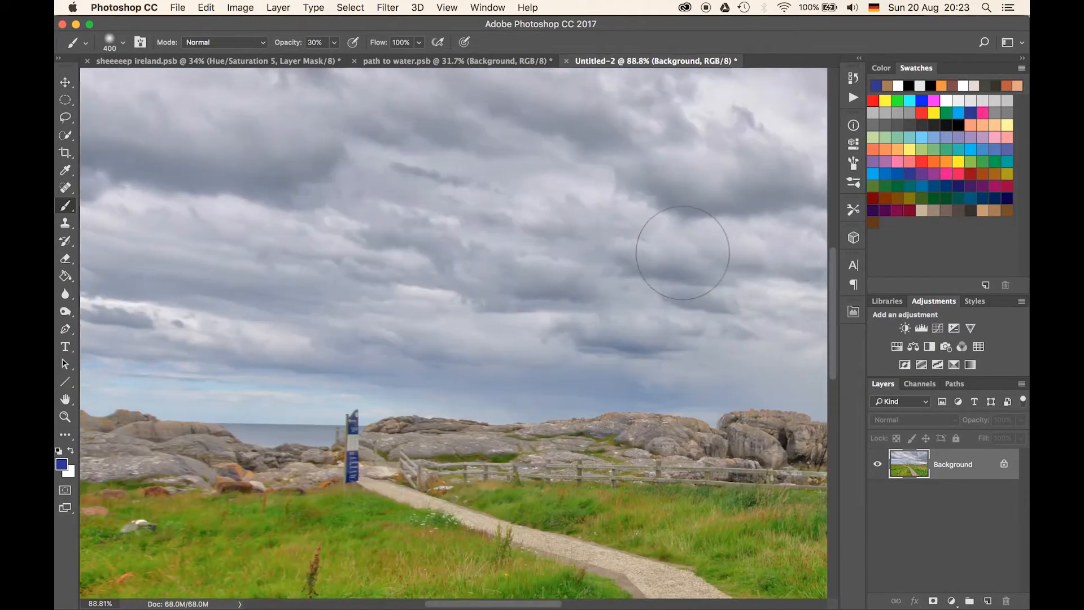
pyautogui.hscroll(-5, 683, 253)
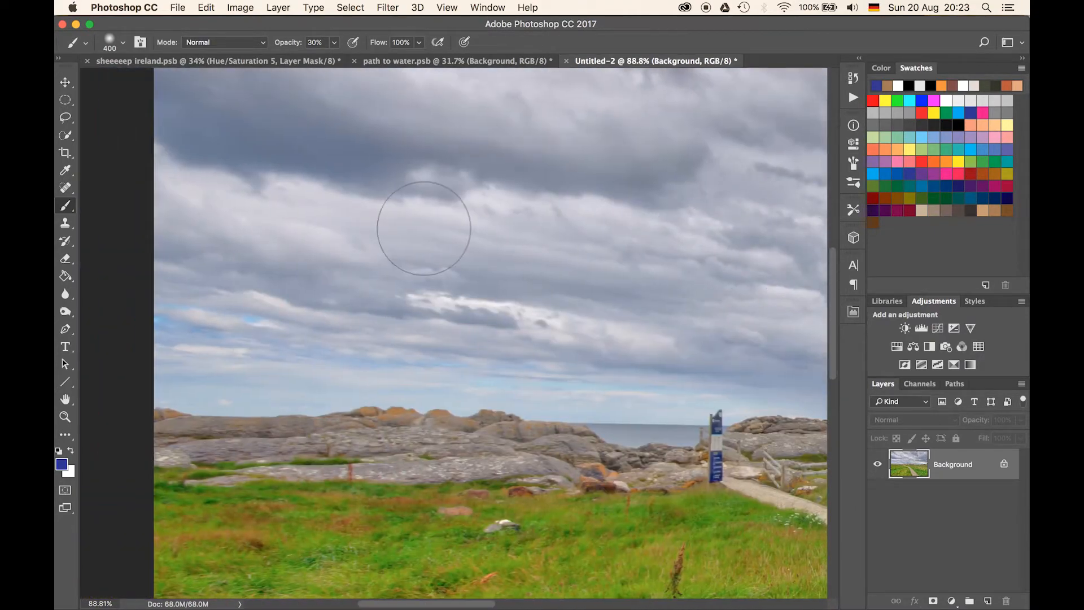
# Step: Select the entire sky down to the horizon with the Quick Selection tool and copy it to a new layer
pyautogui.click(66, 136)
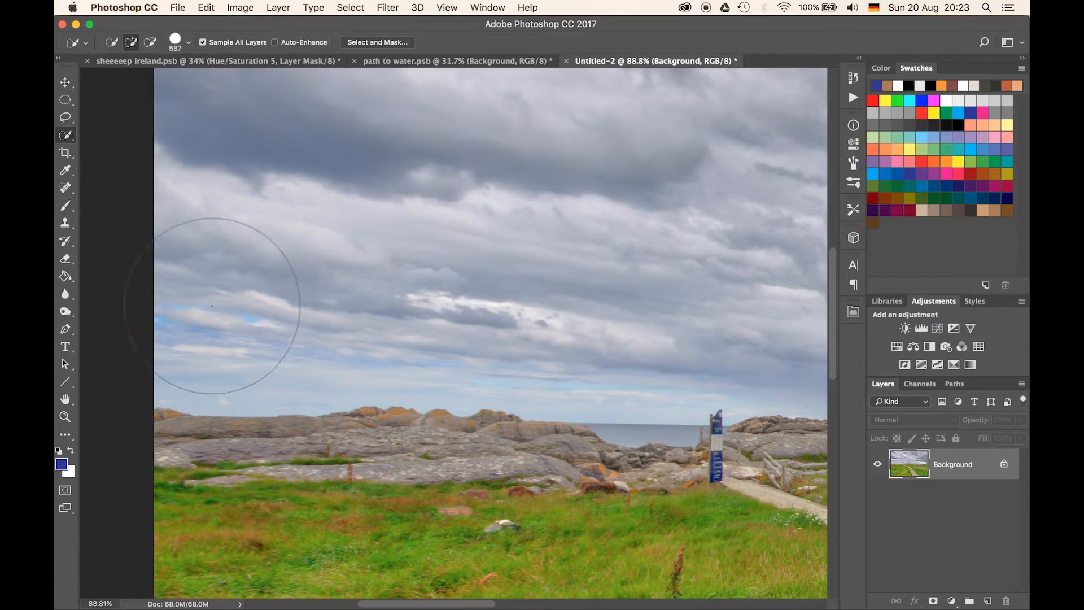
pyautogui.moveTo(222, 310)
pyautogui.mouseDown()
pyautogui.moveTo(543, 260)
pyautogui.moveTo(638, 264)
pyautogui.mouseUp()
pyautogui.press('super+d')
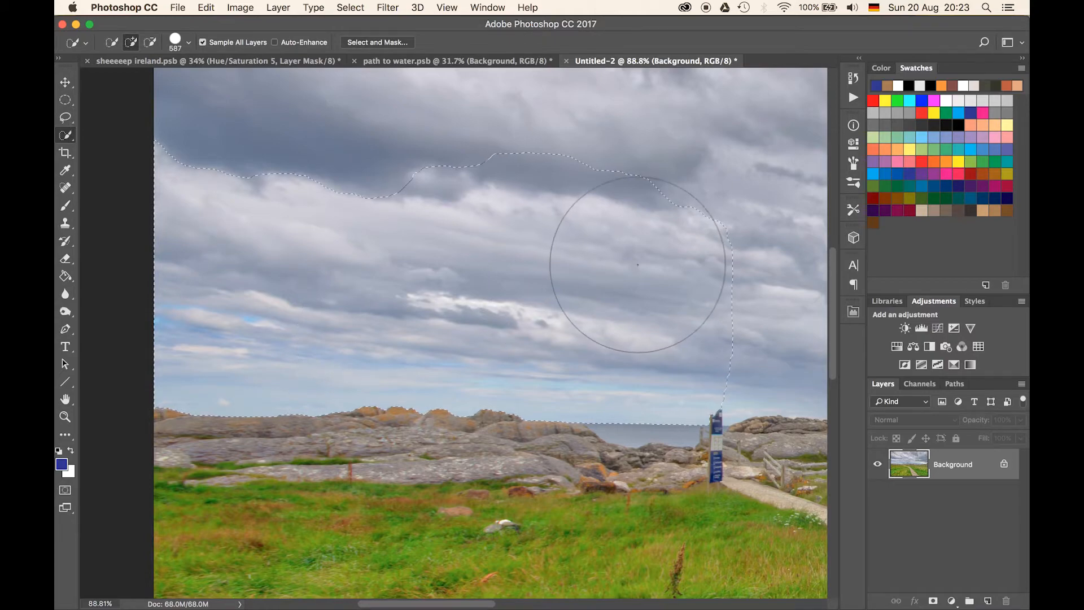
pyautogui.scroll(-5, 638, 264)
pyautogui.scroll(-1, 638, 264)
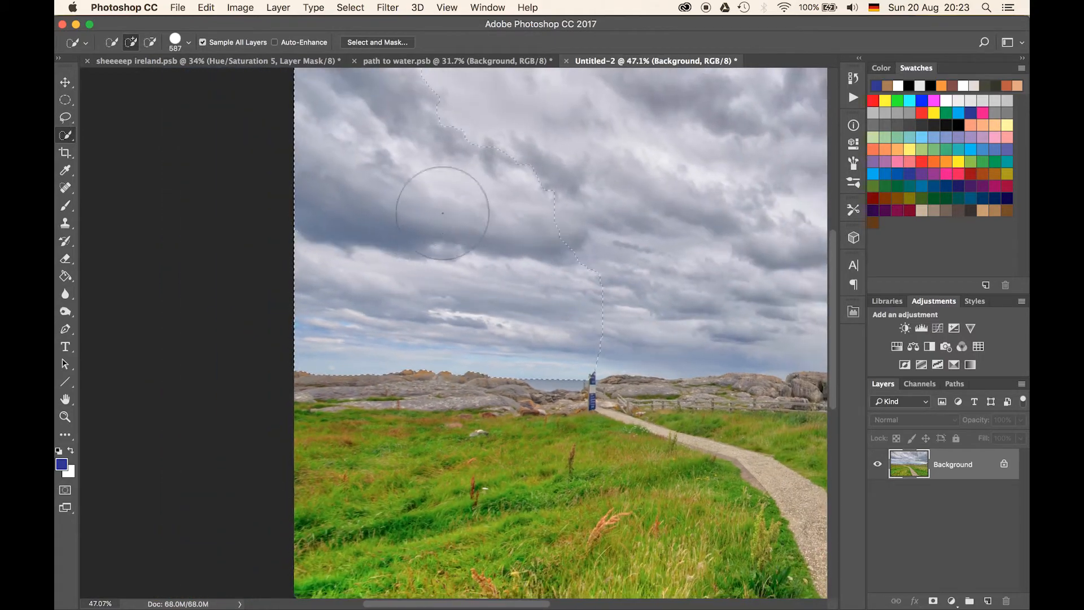
pyautogui.moveTo(442, 222)
pyautogui.mouseDown()
pyautogui.moveTo(481, 185)
pyautogui.moveTo(706, 222)
pyautogui.mouseUp()
pyautogui.hscroll(15, 706, 221)
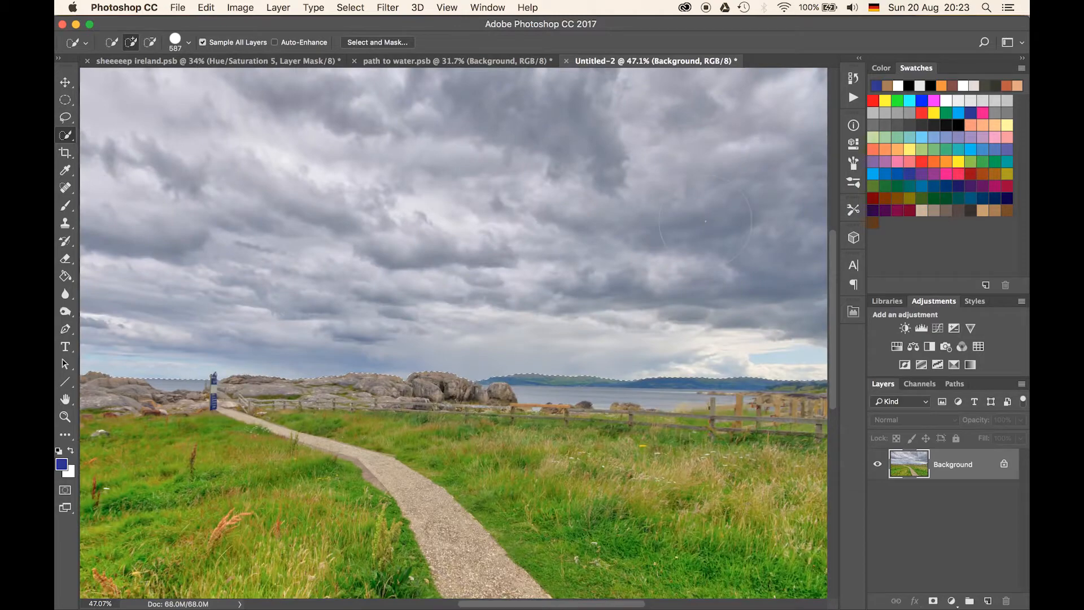
pyautogui.hscroll(-15, 708, 221)
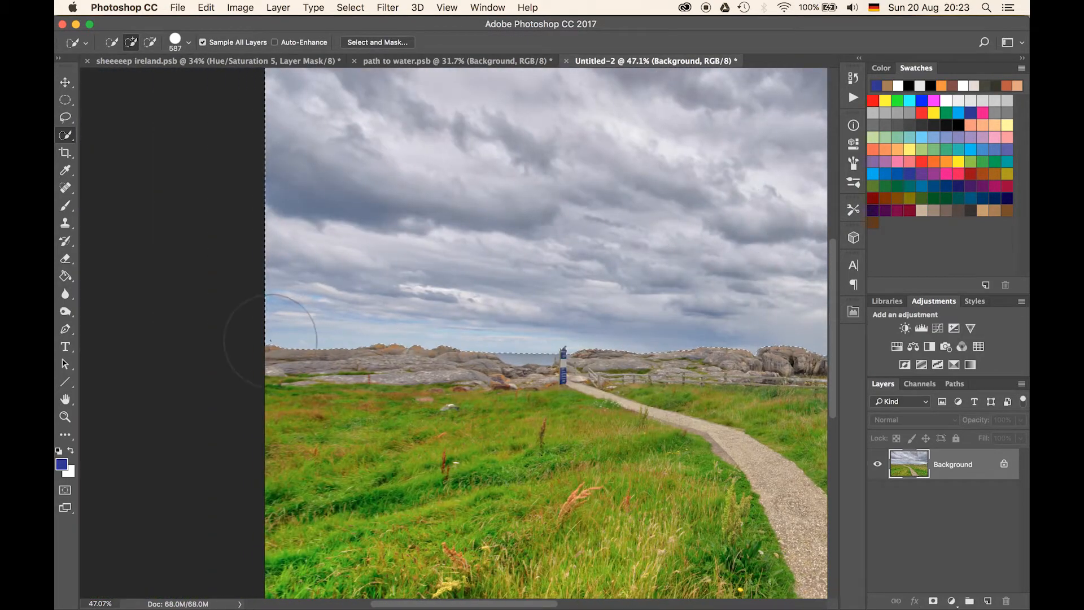
pyautogui.scroll(1, 666, 198)
pyautogui.scroll(-2, 665, 199)
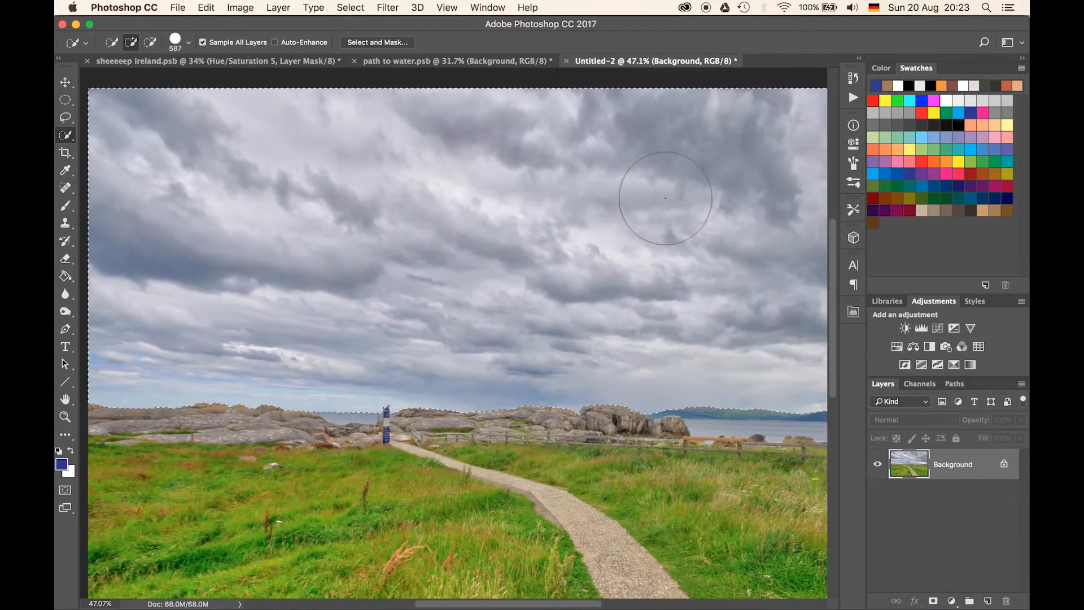
pyautogui.scroll(-2, 666, 198)
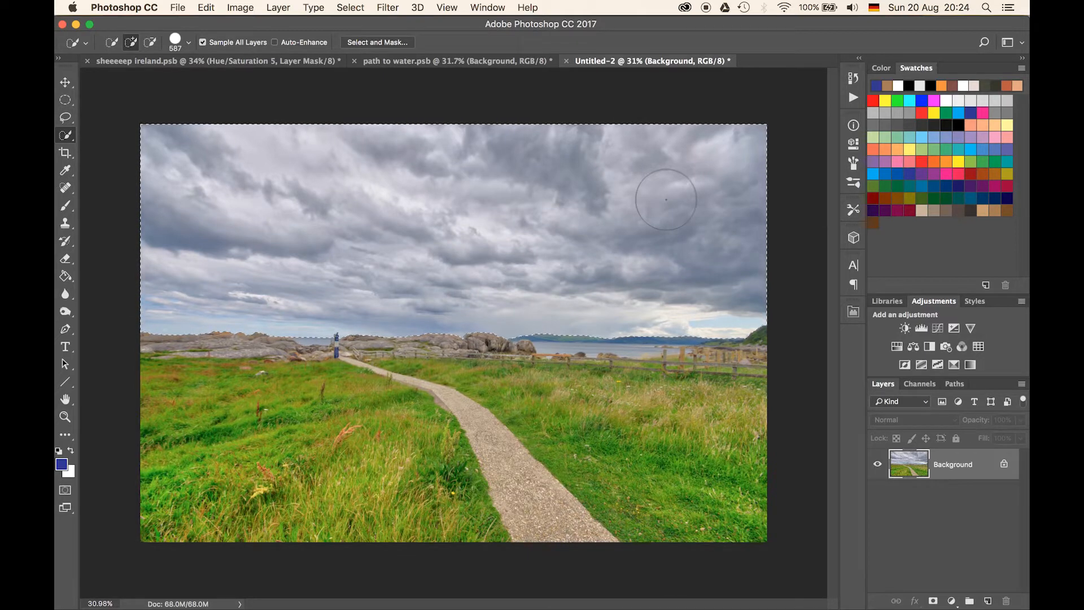
pyautogui.press('super+j')
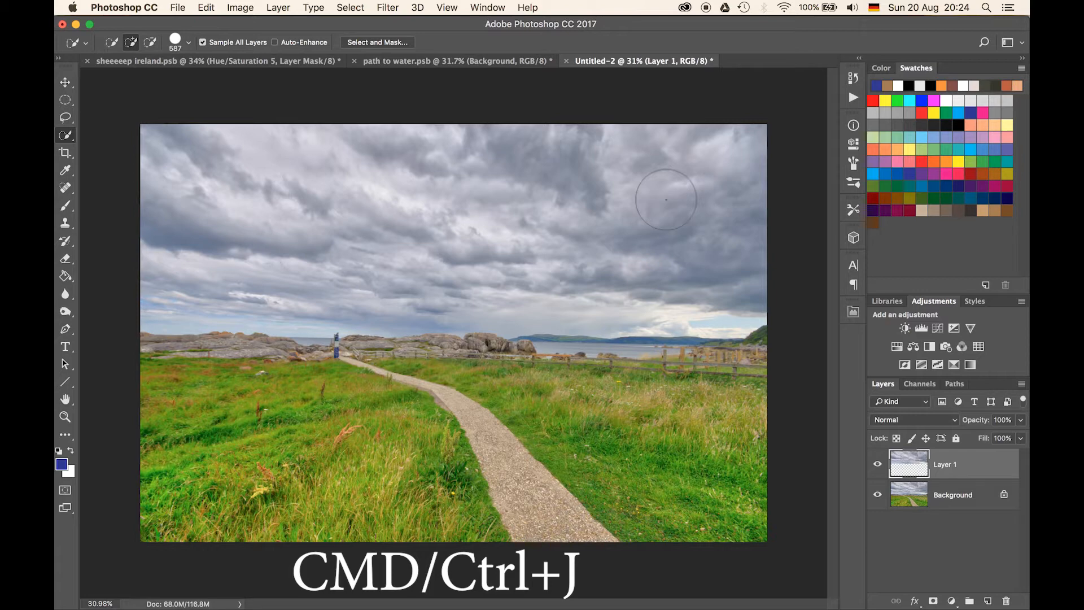
# Step: Try moving the copied sky layer down over the rocks and sea, and undo the move
pyautogui.press('v')
pyautogui.moveTo(605, 199); pyautogui.dragTo(615, 221)
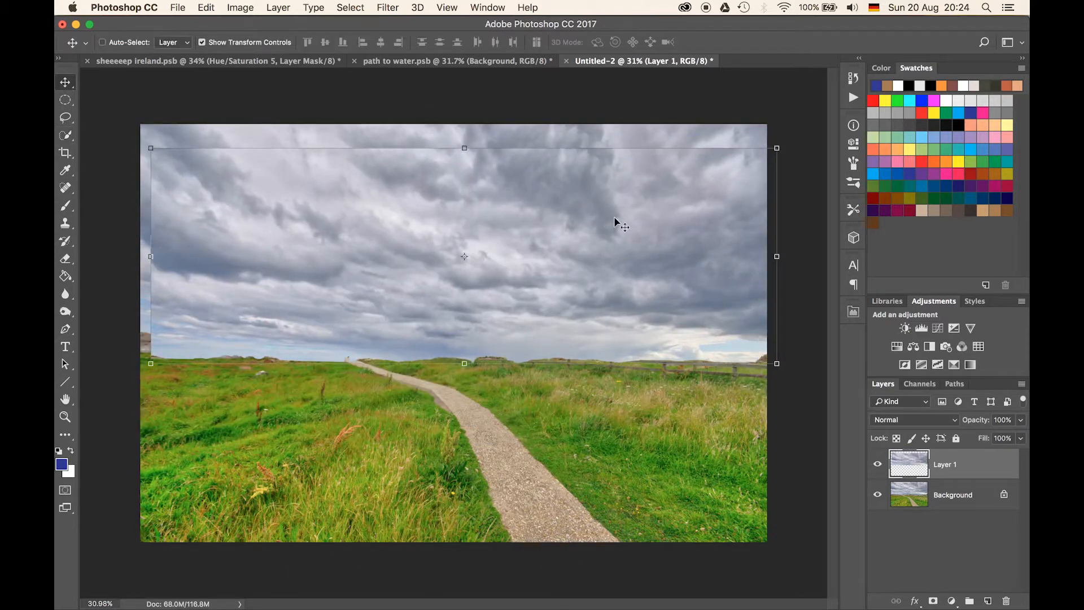
pyautogui.press('super+z')
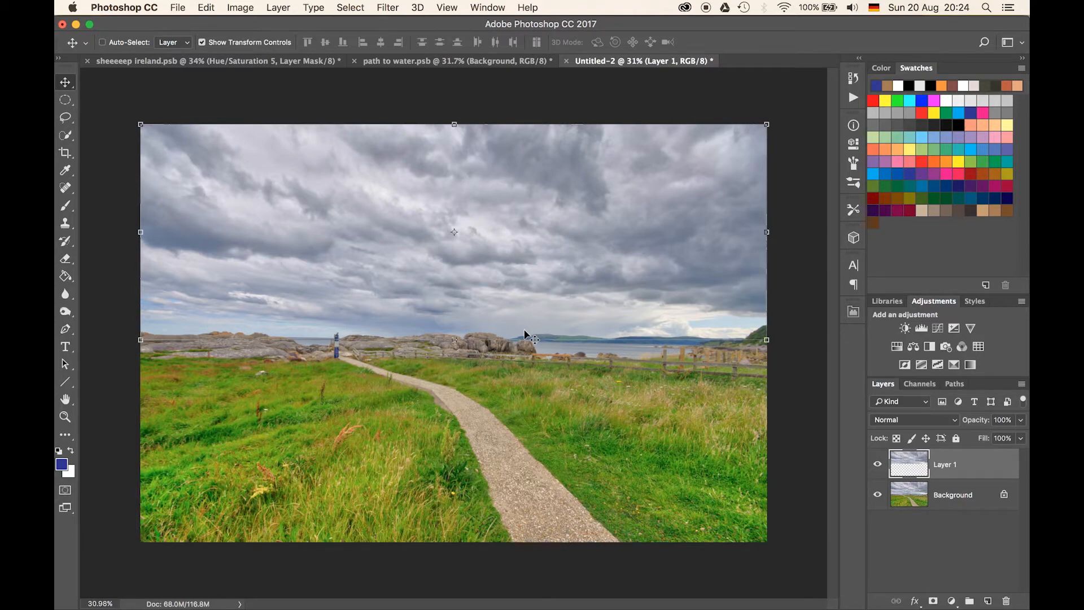
# Step: Add a mask to Layer 1 from its own sky outline, unlink the mask and make the layer's image active
pyautogui.scroll(3, 524, 333)
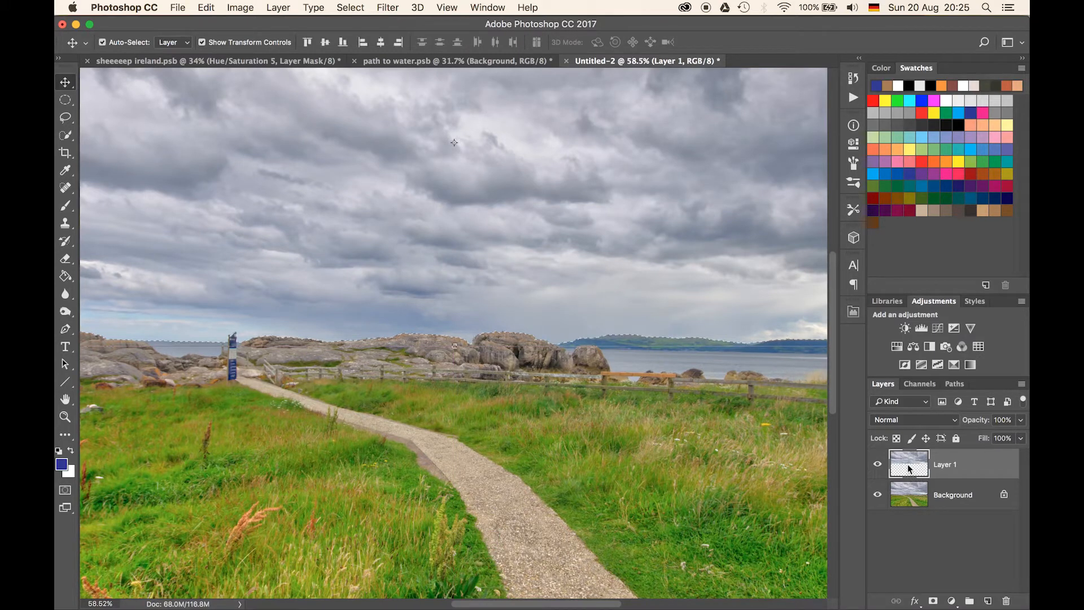
pyautogui.keyDown('super'); pyautogui.click(910, 470); pyautogui.keyUp('super')
pyautogui.click(933, 601)
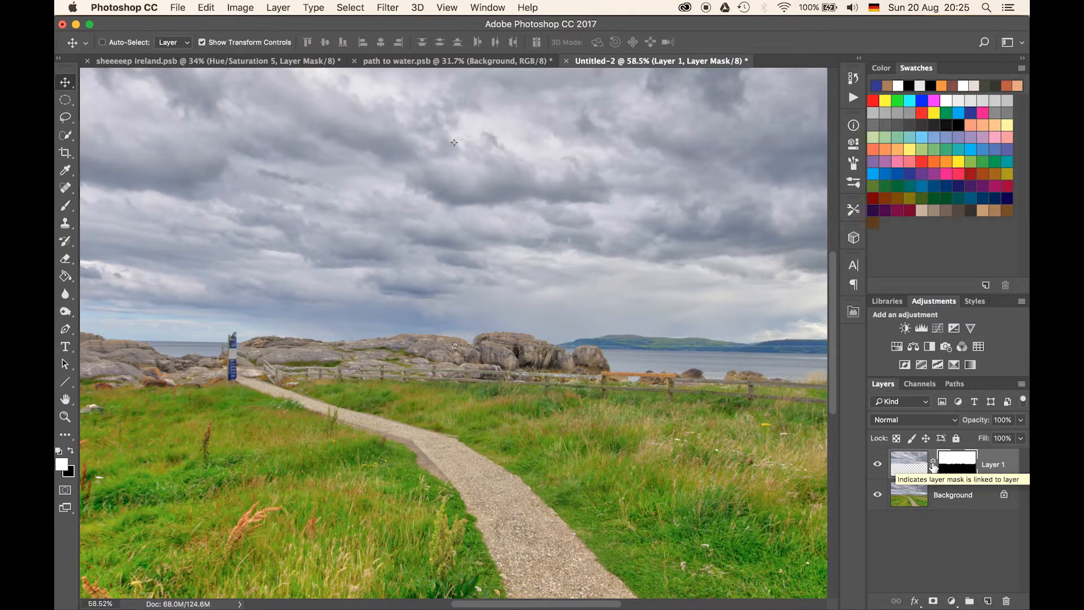
pyautogui.click(933, 463)
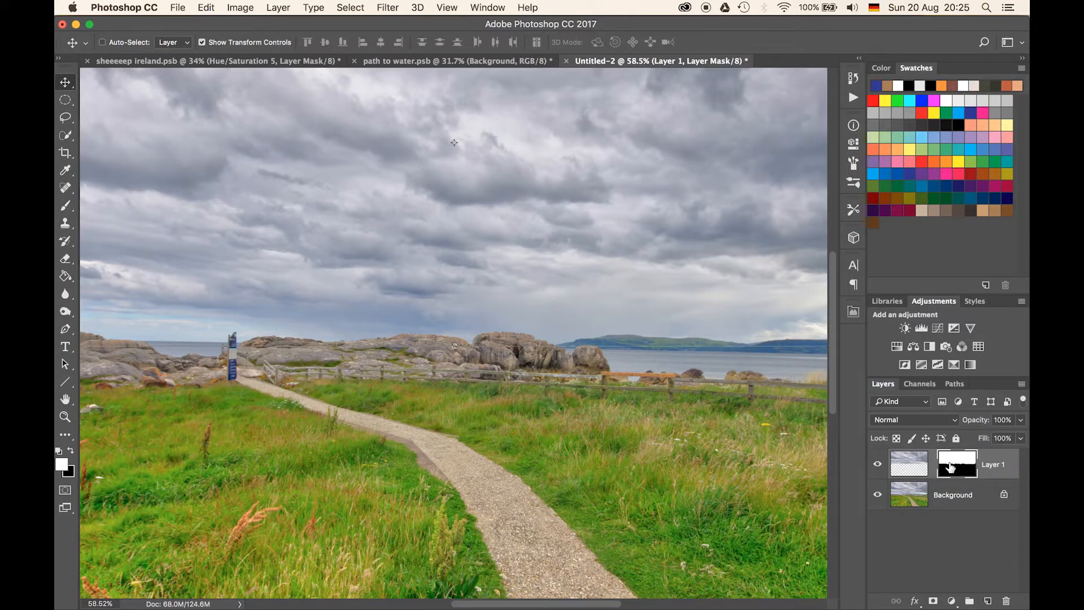
pyautogui.click(911, 463)
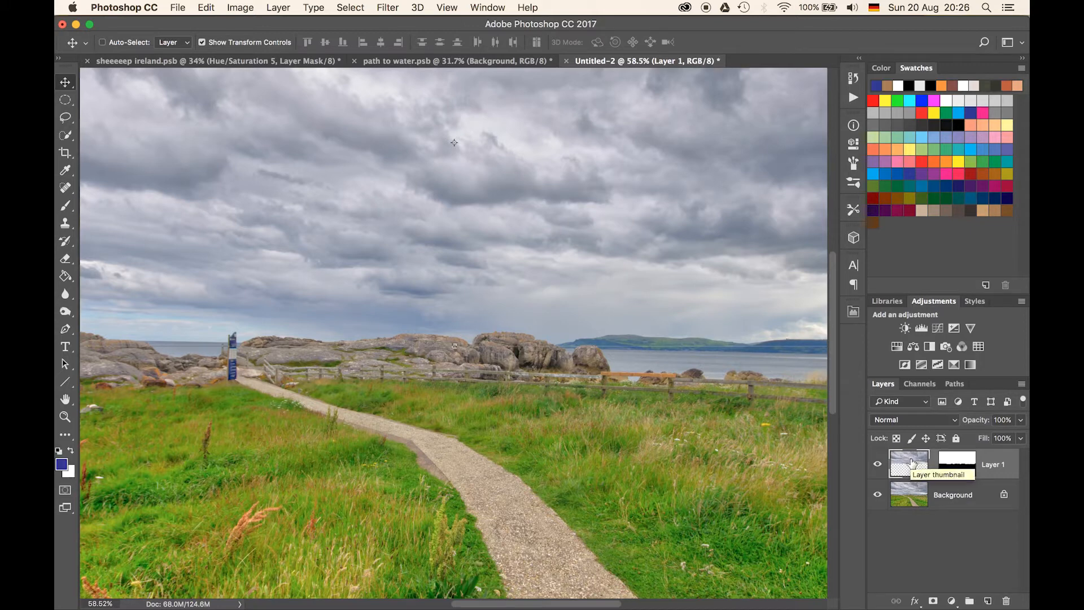
# Step: Try shifting the sky image up and down behind its fixed mask, and undo the shifts
pyautogui.hotkey('shift', 'Down')
pyautogui.hotkey('shift', 'Down')
pyautogui.hotkey('shift', 'Down')
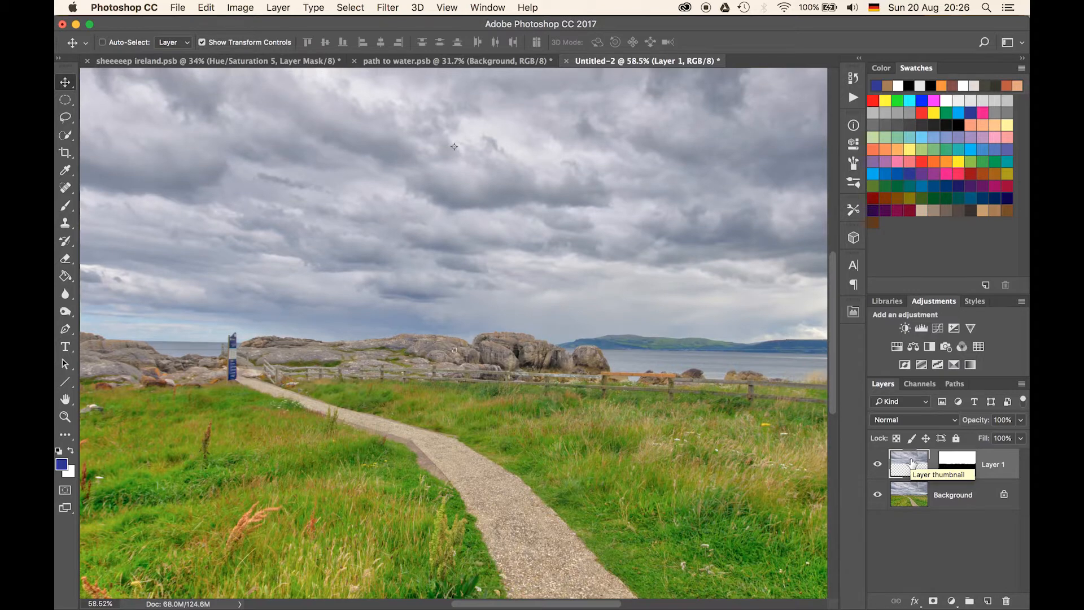
pyautogui.hotkey('shift', 'Down')
pyautogui.hotkey('shift', 'Down')
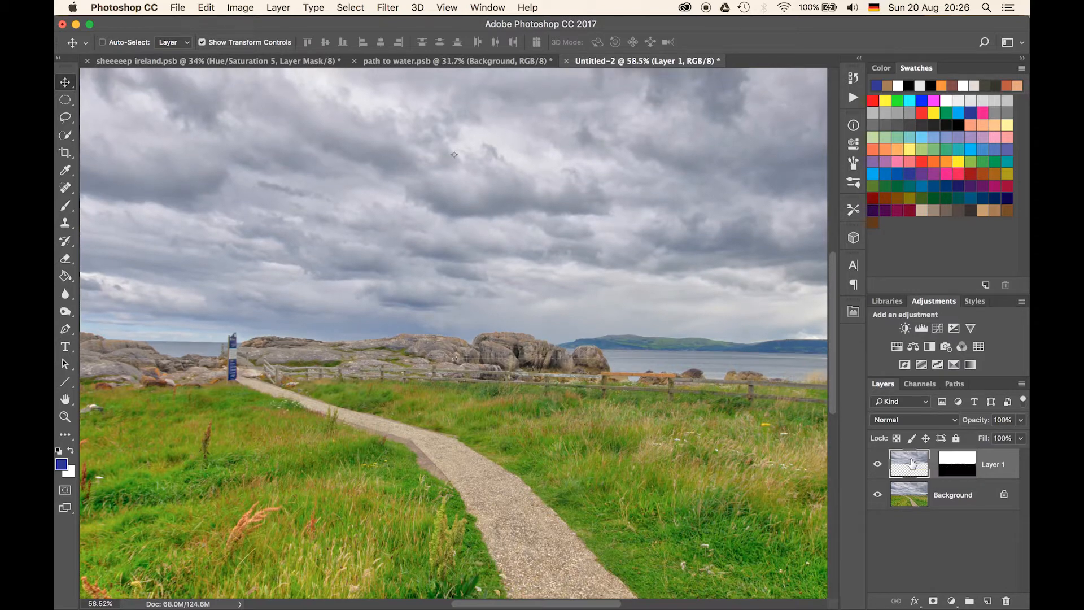
pyautogui.hotkey('shift', 'Up')
pyautogui.hotkey('shift', 'Up')
pyautogui.hotkey('shift', 'Up')
pyautogui.hotkey('shift', 'Down')
pyautogui.hotkey('shift', 'Down')
pyautogui.hotkey('shift', 'Down')
pyautogui.hotkey('shift', 'Down')
pyautogui.hotkey('shift', 'Down')
pyautogui.hotkey('shift', 'Down')
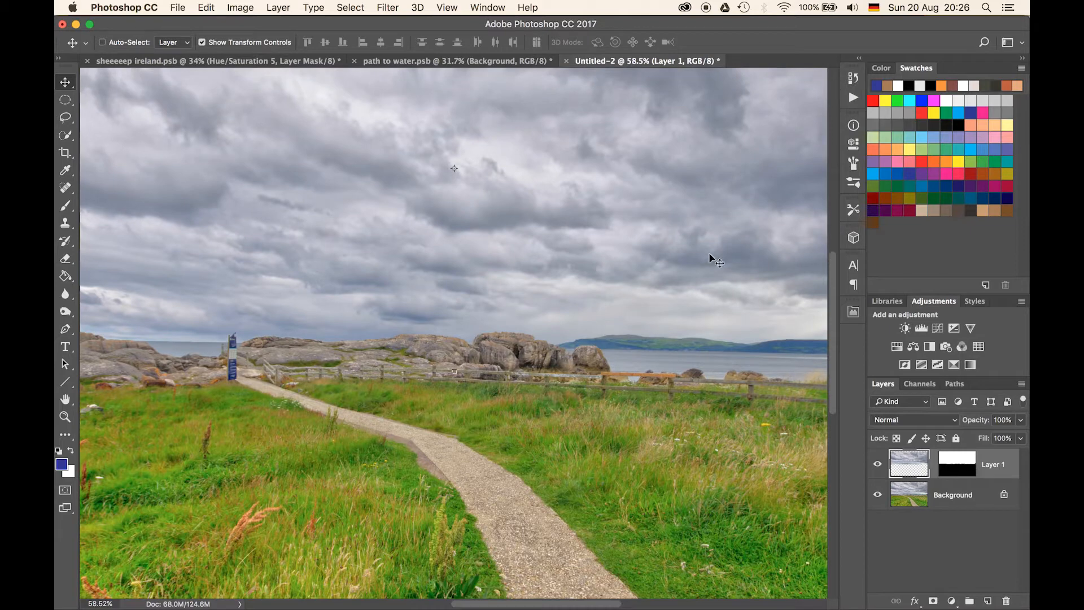
pyautogui.moveTo(709, 257); pyautogui.dragTo(720, 308)
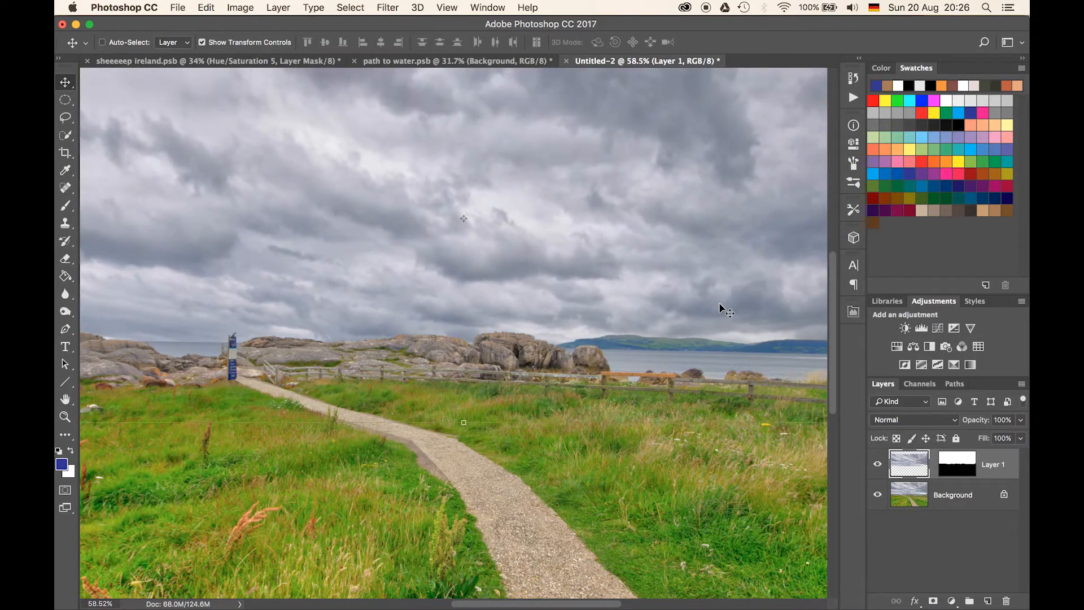
pyautogui.press('super+z')
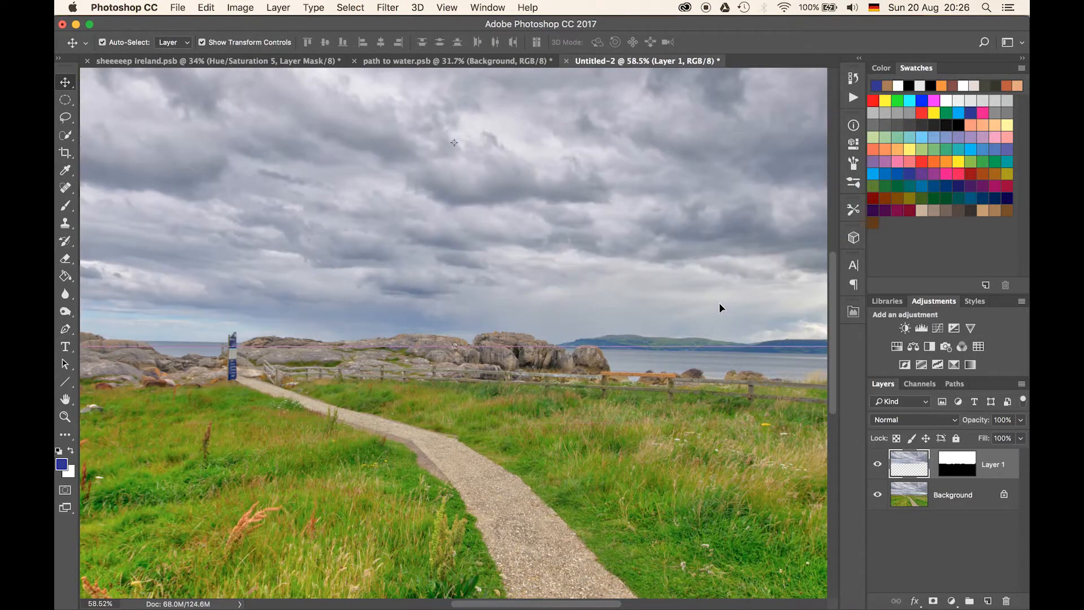
# Step: Shift the sky image slightly down behind its mask and stretch it to 103.89% height up to the photo's upper edge
pyautogui.press('super+0')
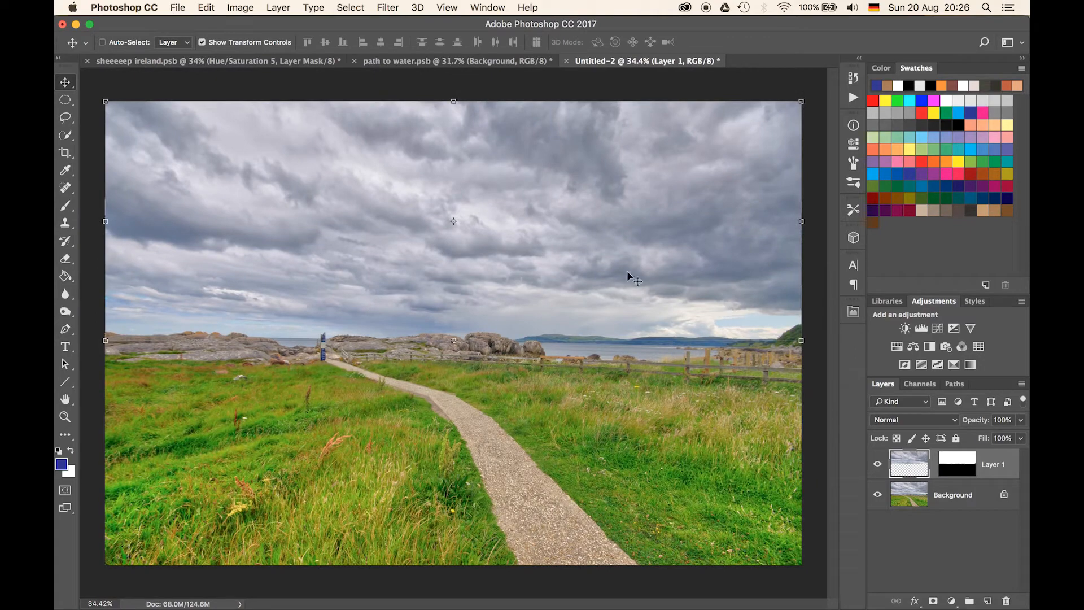
pyautogui.hotkey('shift', 'Down')
pyautogui.hotkey('shift', 'Down')
pyautogui.hotkey('shift', 'Down')
pyautogui.hotkey('shift', 'Down')
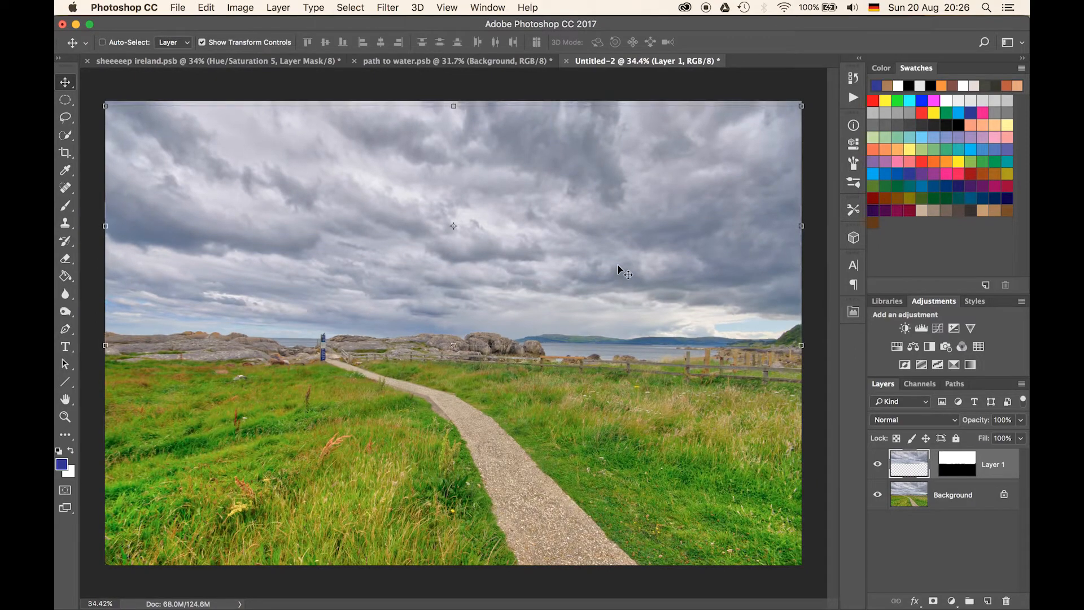
pyautogui.hotkey('shift', 'Down')
pyautogui.hotkey('shift', 'Down')
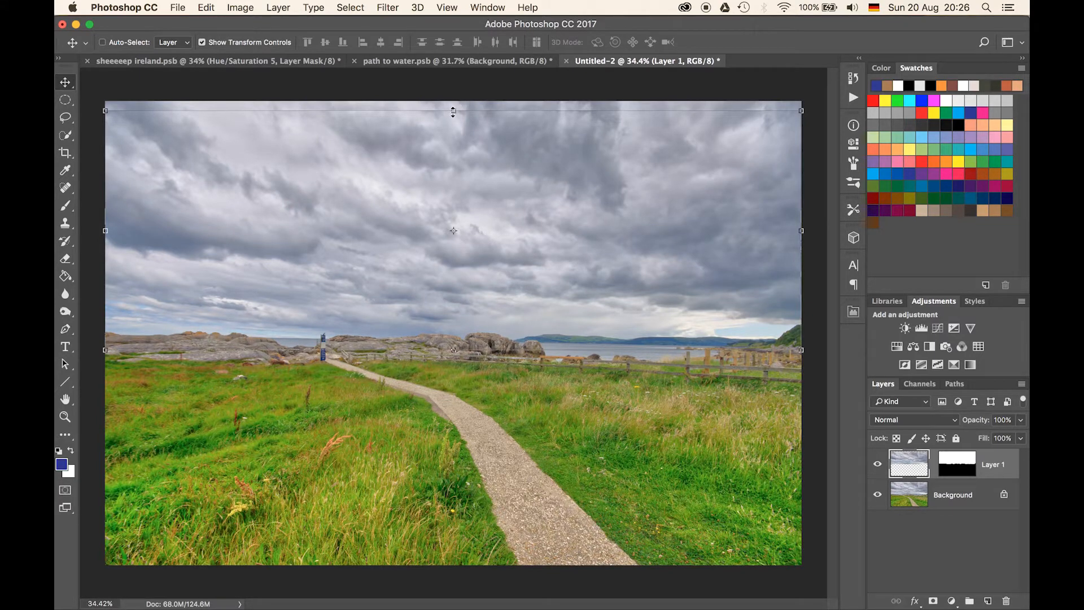
pyautogui.moveTo(453, 111); pyautogui.dragTo(453, 101)
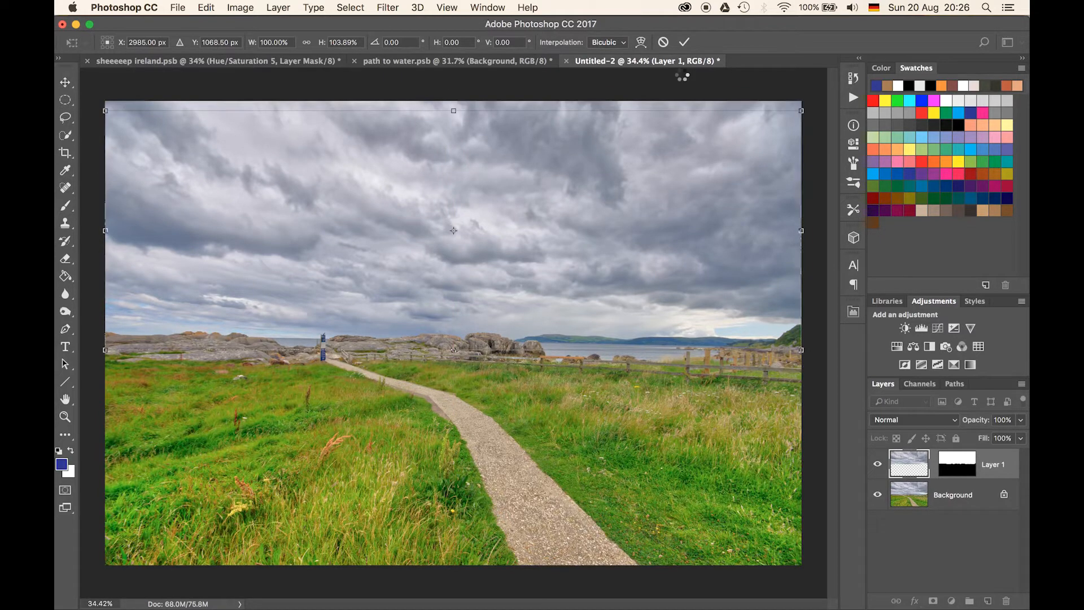
# Step: Apply the sky image's stretch, and compare the horizon with Layer 1 hidden and shown
pyautogui.press('Return')
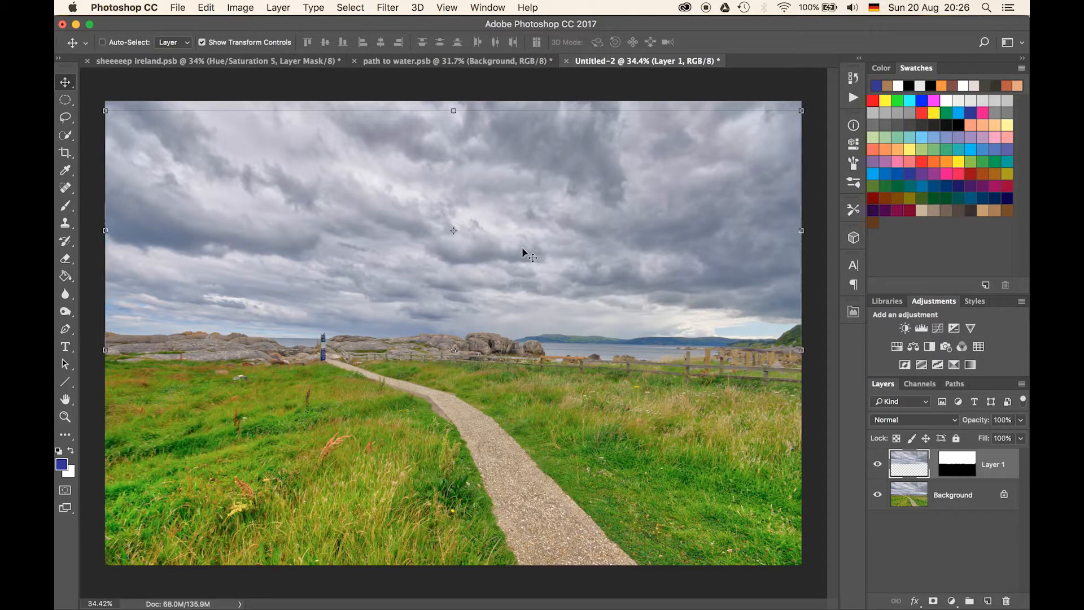
pyautogui.press('b')
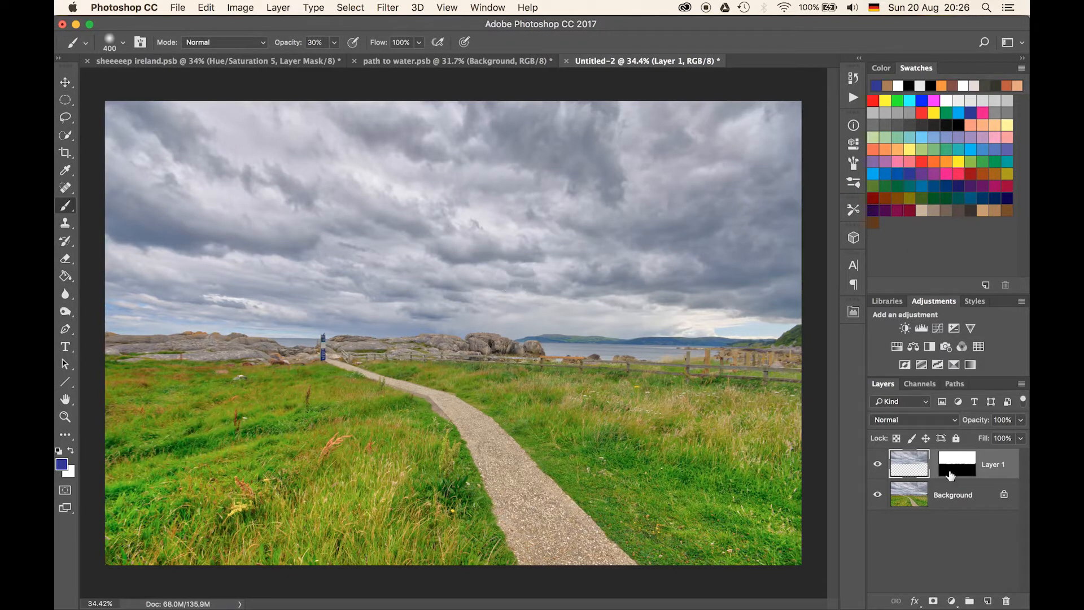
pyautogui.click(877, 465)
pyautogui.click(877, 464)
pyautogui.click(878, 464)
pyautogui.click(877, 464)
pyautogui.click(877, 464)
pyautogui.click(878, 465)
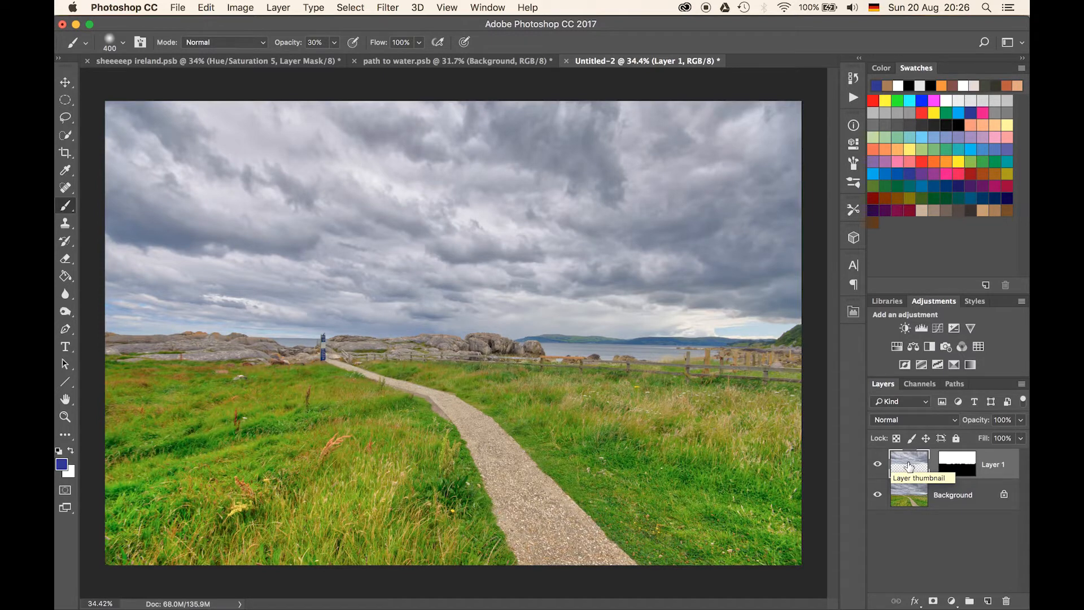
# Step: Apply a Radial Blur to Layer 1's sky image with Amount 10, Zoom method and Good quality
pyautogui.click(388, 7)
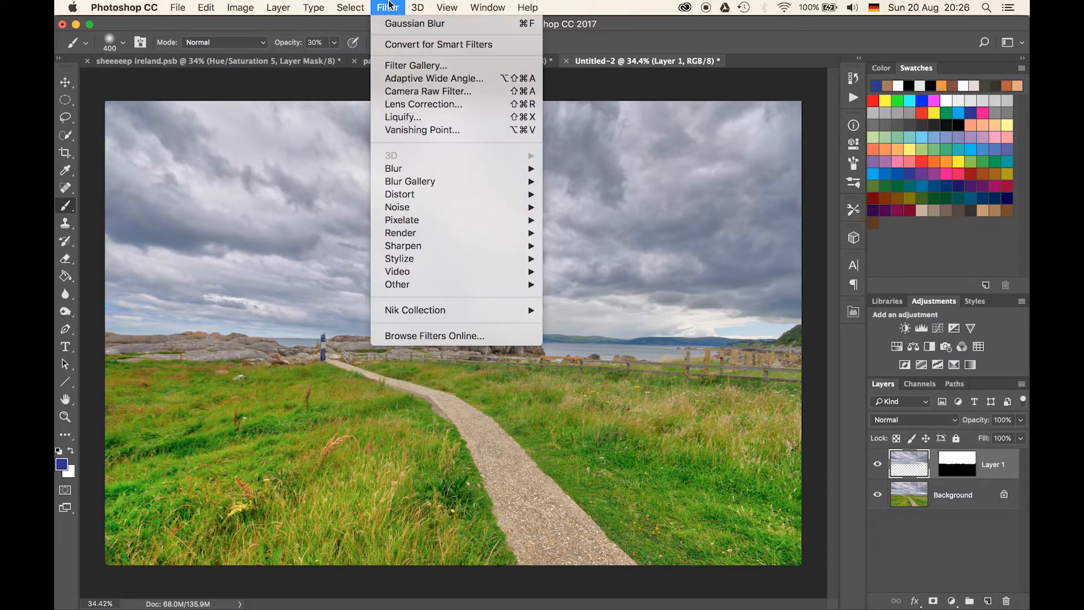
pyautogui.moveTo(442, 168)
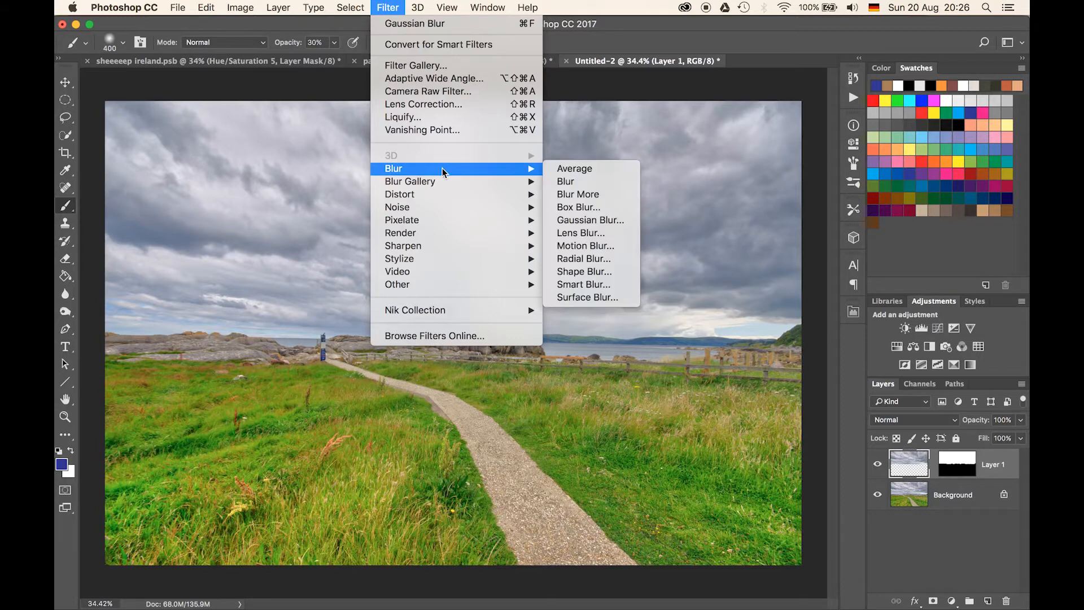
pyautogui.click(585, 260)
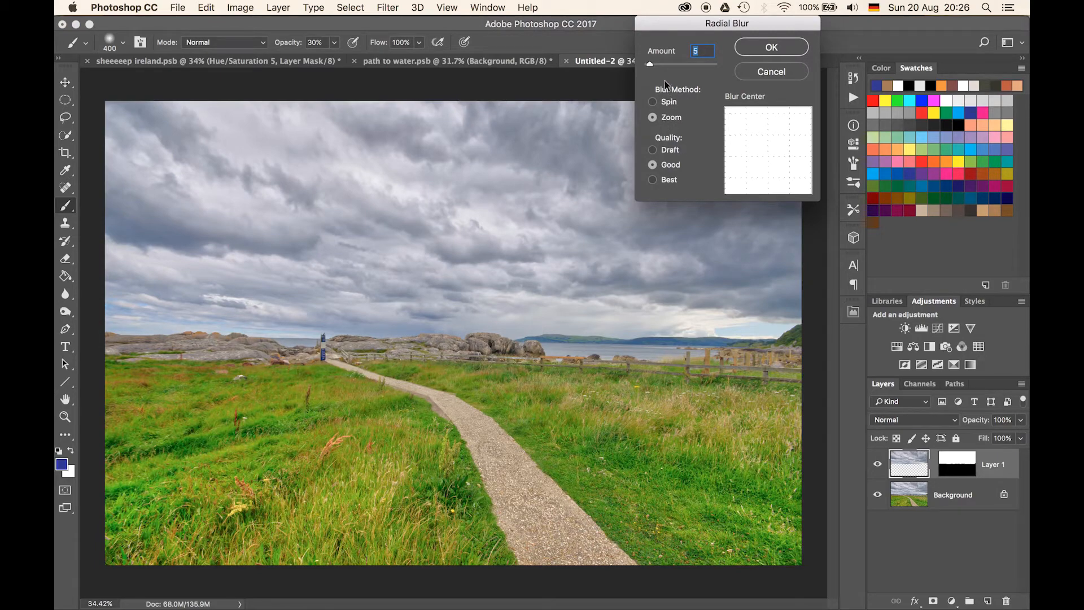
pyautogui.moveTo(649, 66); pyautogui.dragTo(654, 66)
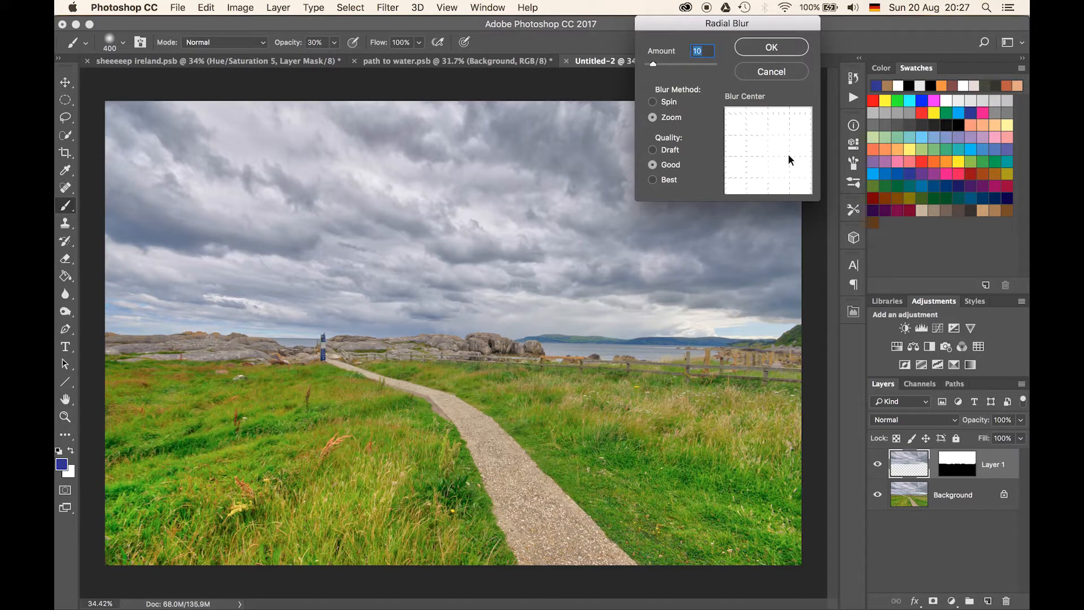
pyautogui.click(779, 49)
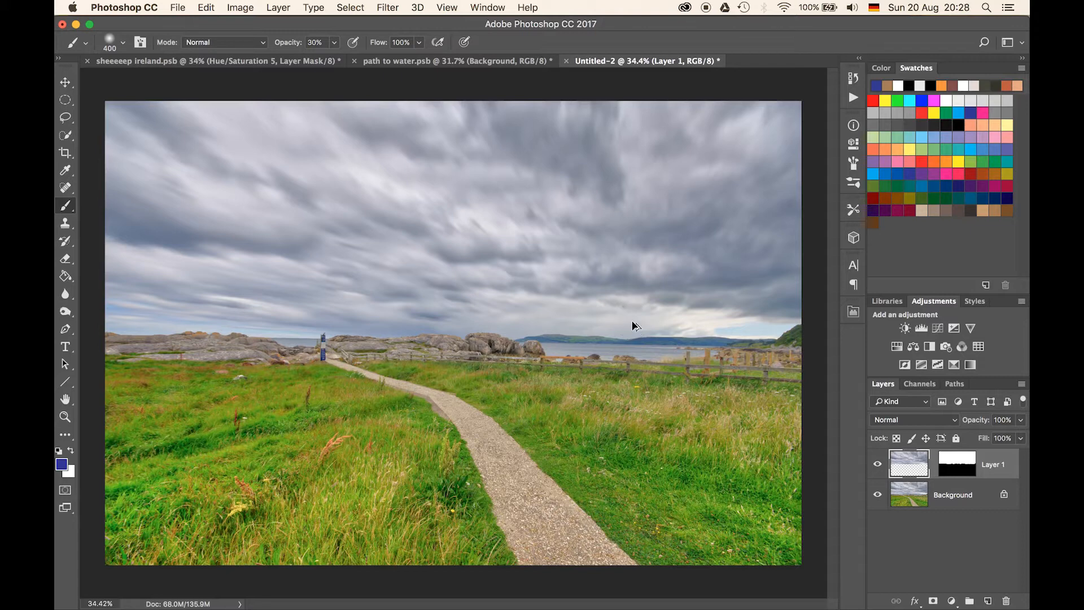
# Step: Stamp the visible layers into a new layer and apply Lighting Effects with an orange Point light, intensity 36, on the horizon over the water
pyautogui.press('super+alt+shift+e')
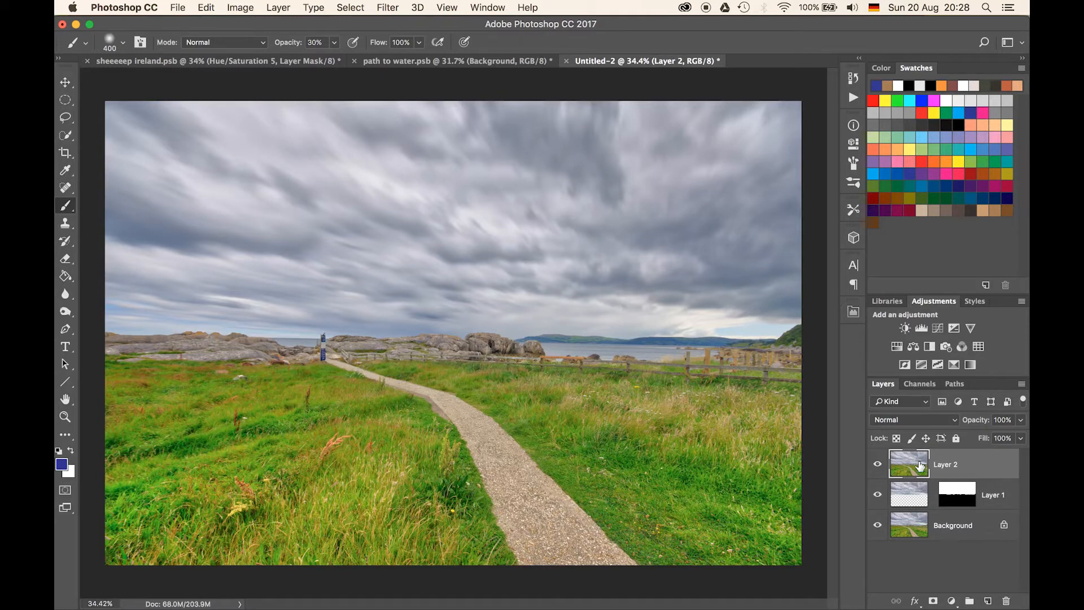
pyautogui.click(389, 7)
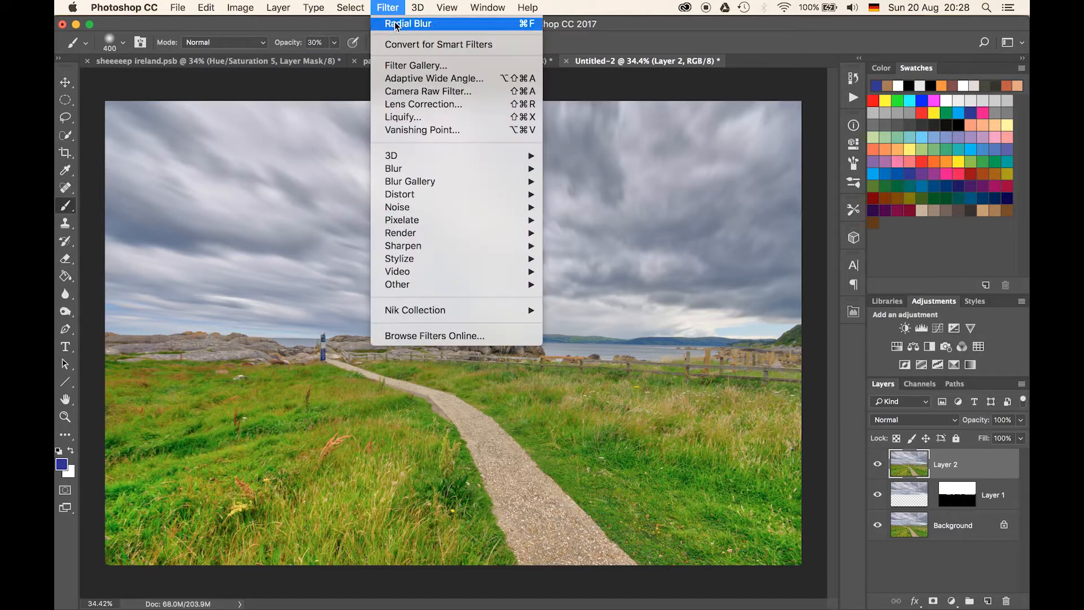
pyautogui.moveTo(436, 232)
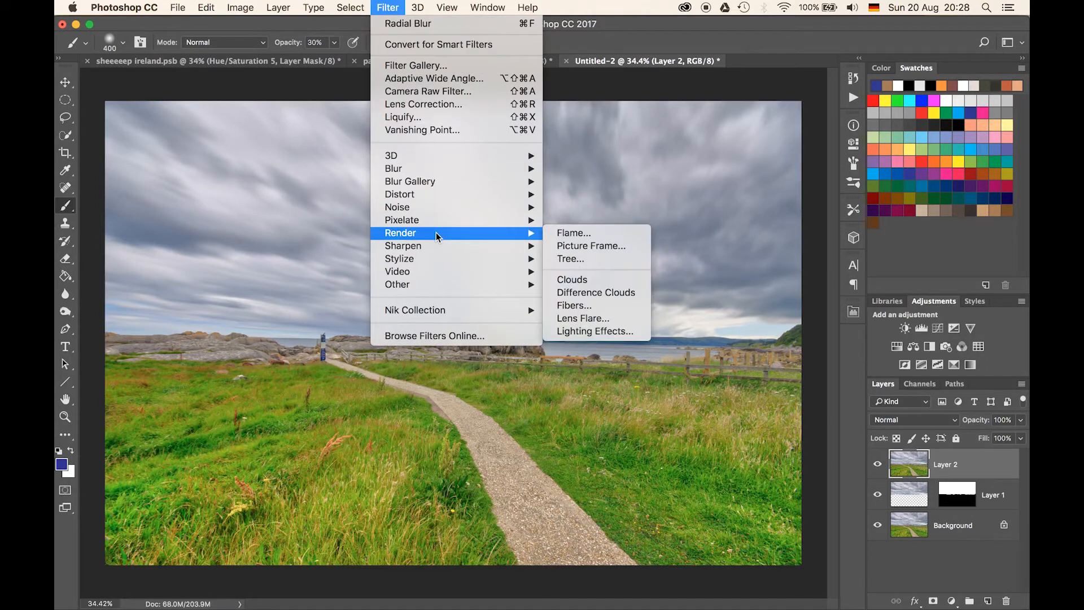
pyautogui.click(591, 332)
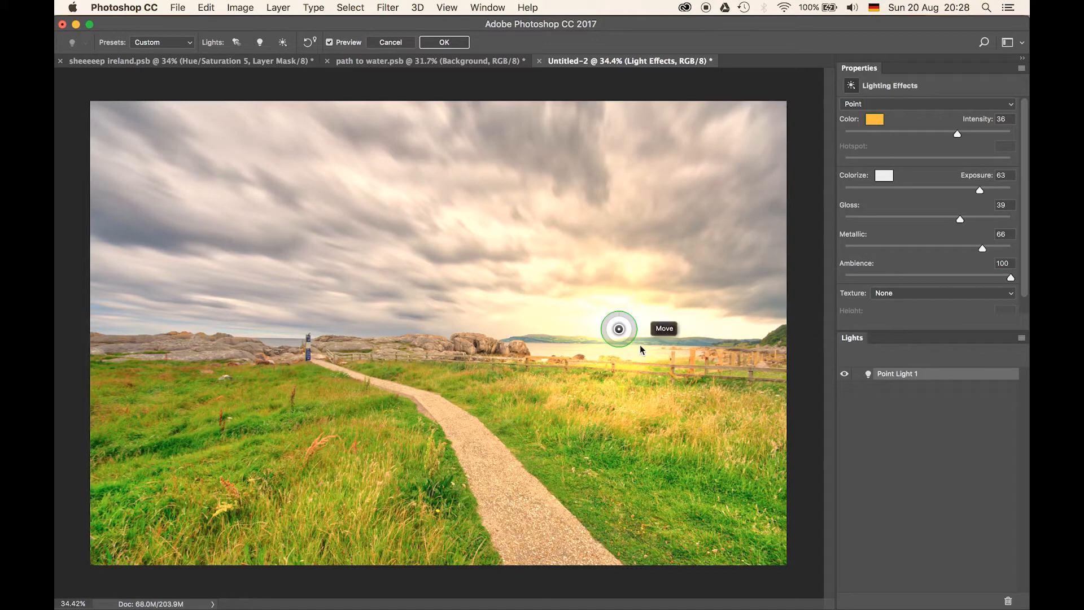
pyautogui.moveTo(619, 328); pyautogui.dragTo(423, 242)
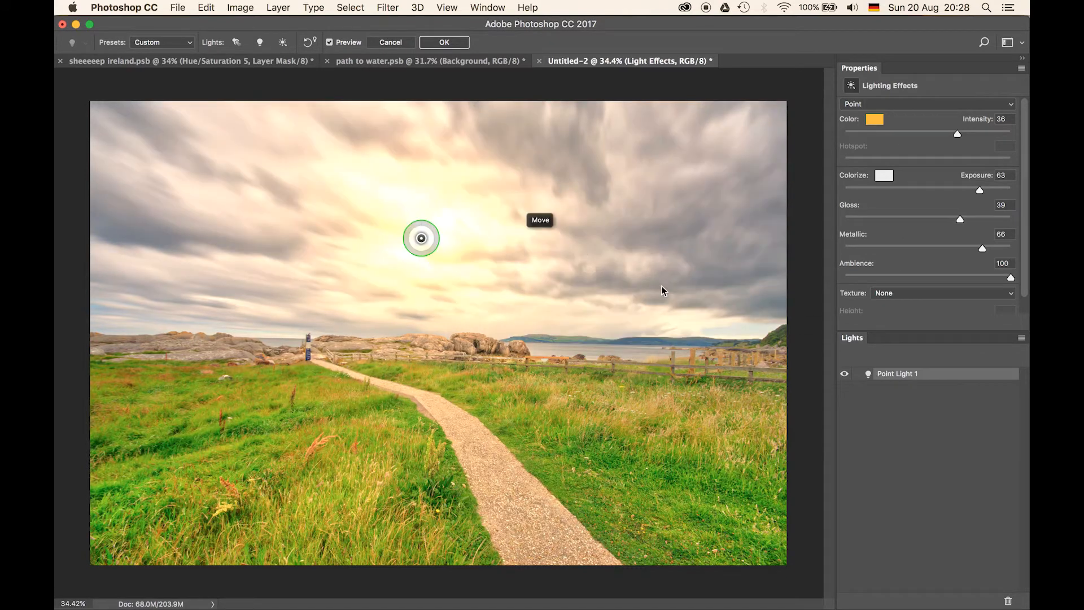
pyautogui.moveTo(662, 291); pyautogui.dragTo(619, 327)
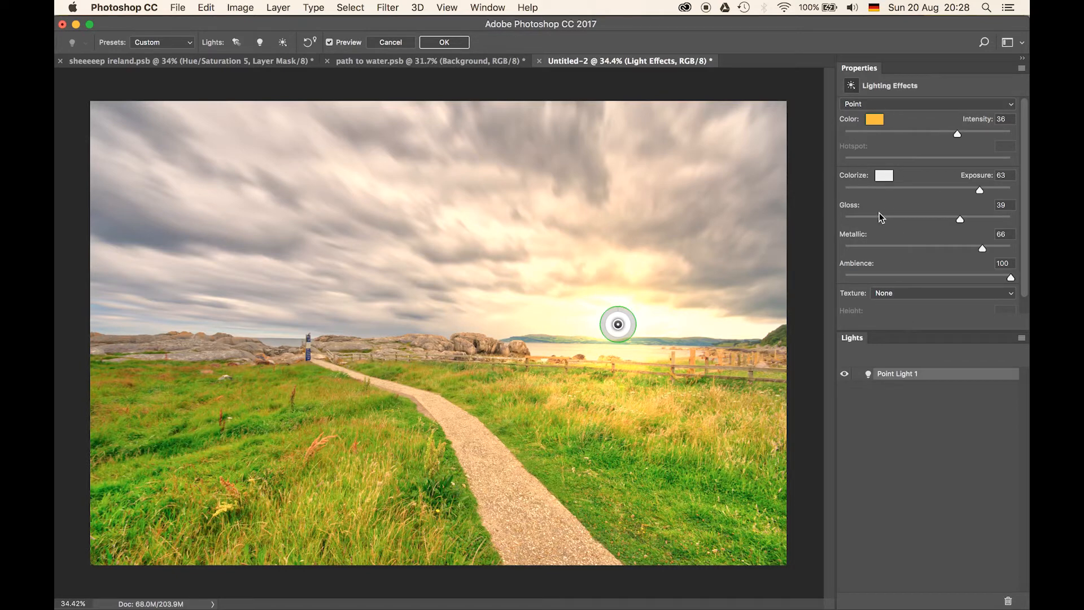
pyautogui.click(442, 42)
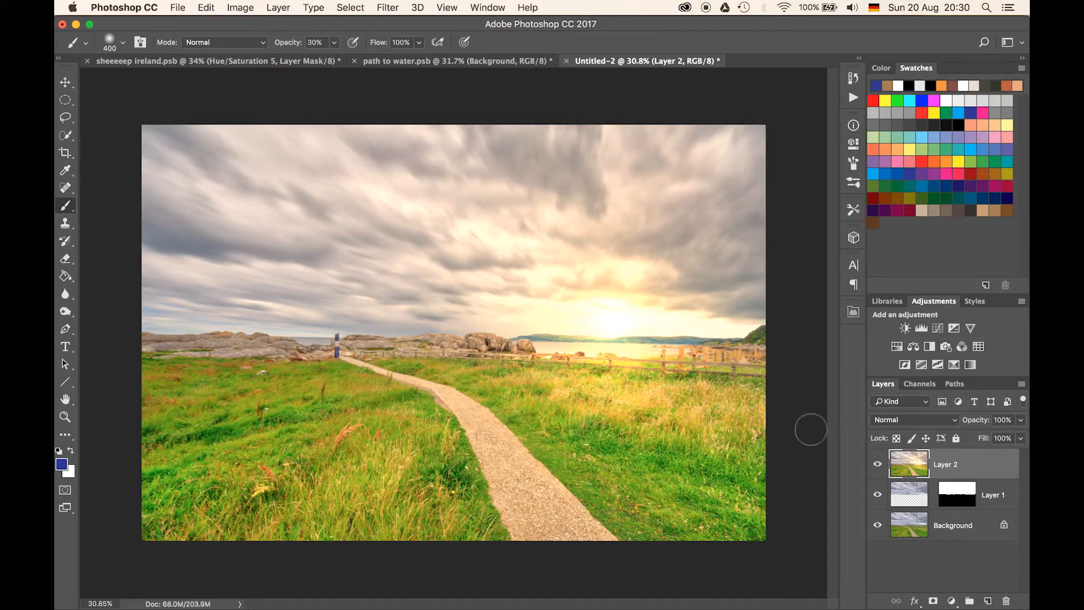
# Step: Add a Curves adjustment that darkens the midtones from input 152 to output 91, and invert its mask to black
pyautogui.click(938, 329)
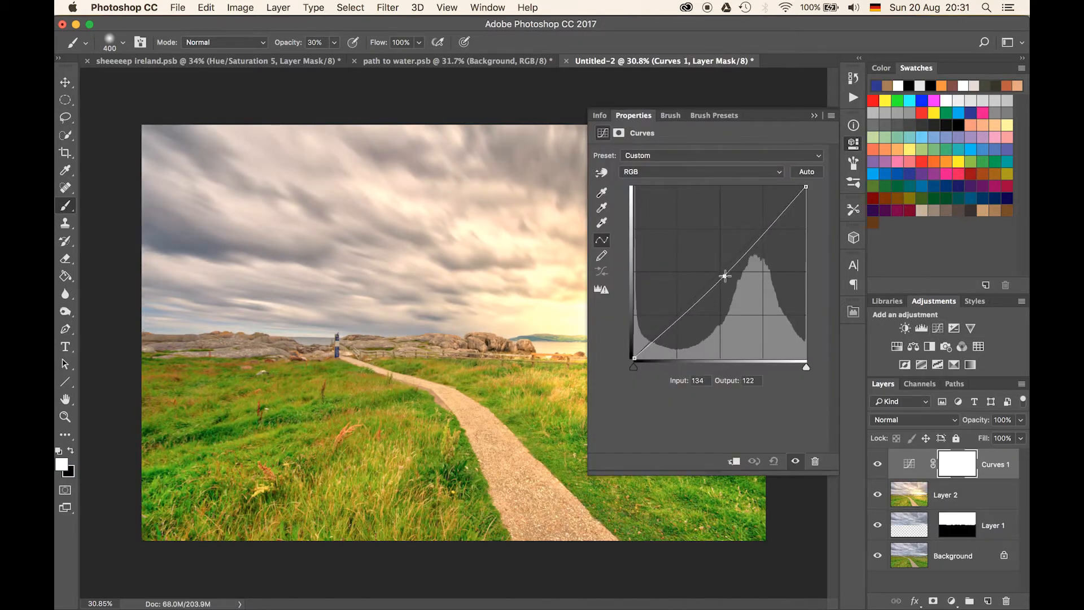
pyautogui.moveTo(725, 275); pyautogui.dragTo(736, 297)
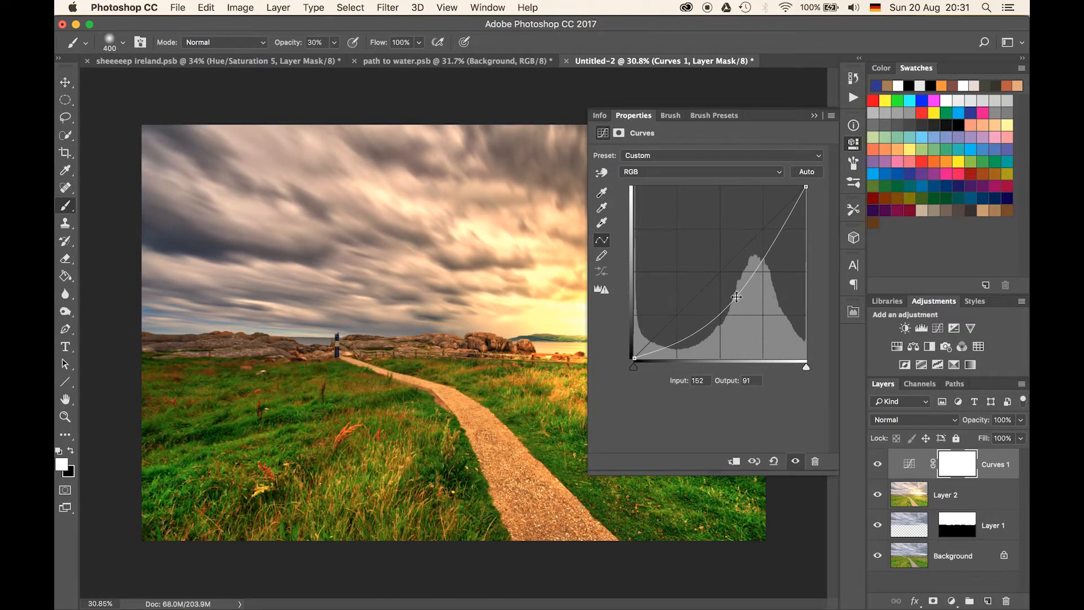
pyautogui.click(814, 115)
pyautogui.press('super+i')
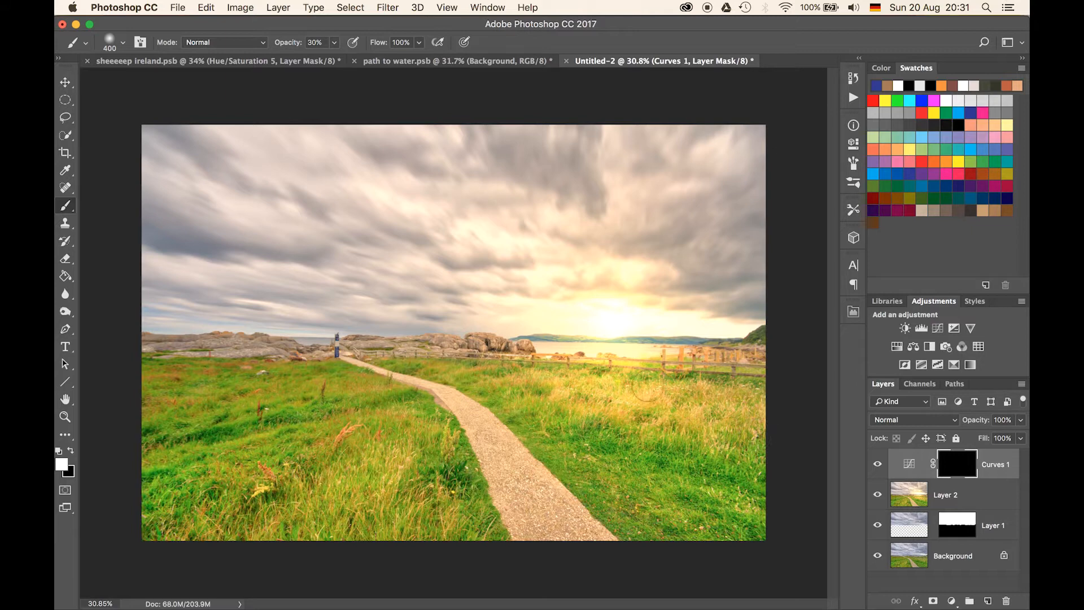
# Step: Paint white at 30% opacity with a large soft brush on the Curves 1 mask to darken the grass beside the path
pyautogui.moveTo(545, 447)
pyautogui.mouseDown()
pyautogui.moveTo(645, 432)
pyautogui.moveTo(603, 448)
pyautogui.mouseUp()
pyautogui.moveTo(218, 469); pyautogui.dragTo(332, 443)
pyautogui.moveTo(270, 429)
pyautogui.mouseDown()
pyautogui.moveTo(321, 401)
pyautogui.moveTo(359, 446)
pyautogui.moveTo(277, 456)
pyautogui.mouseUp()
pyautogui.moveTo(277, 526)
pyautogui.mouseDown()
pyautogui.moveTo(209, 415)
pyautogui.moveTo(353, 384)
pyautogui.mouseUp()
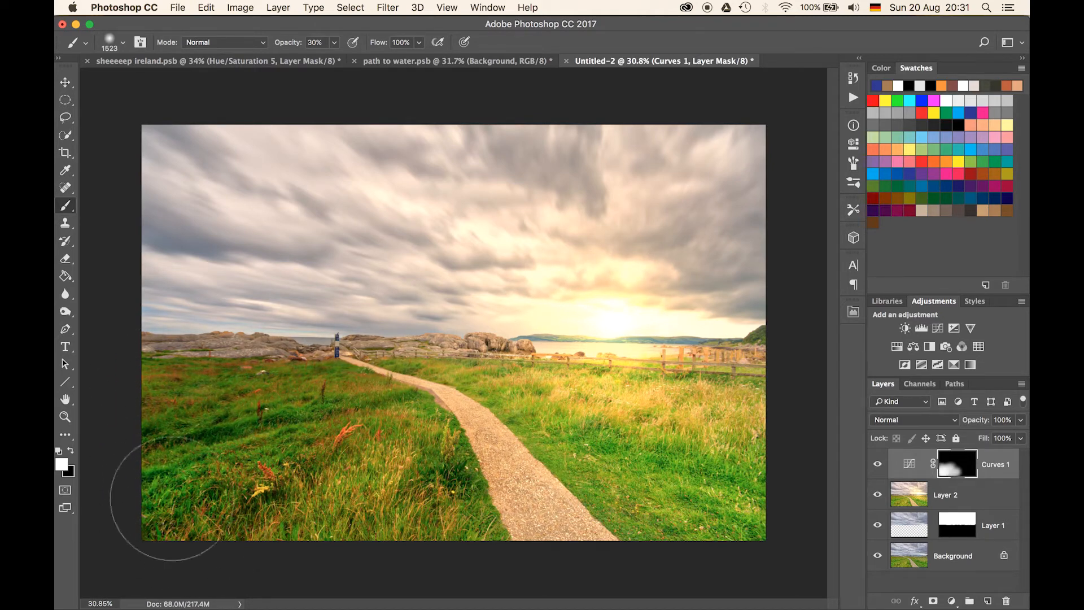
pyautogui.keyDown('ctrl'); pyautogui.keyDown('alt'); pyautogui.moveTo(517, 454); pyautogui.dragTo(501, 450); pyautogui.keyUp('alt'); pyautogui.keyUp('ctrl')
pyautogui.press('x')
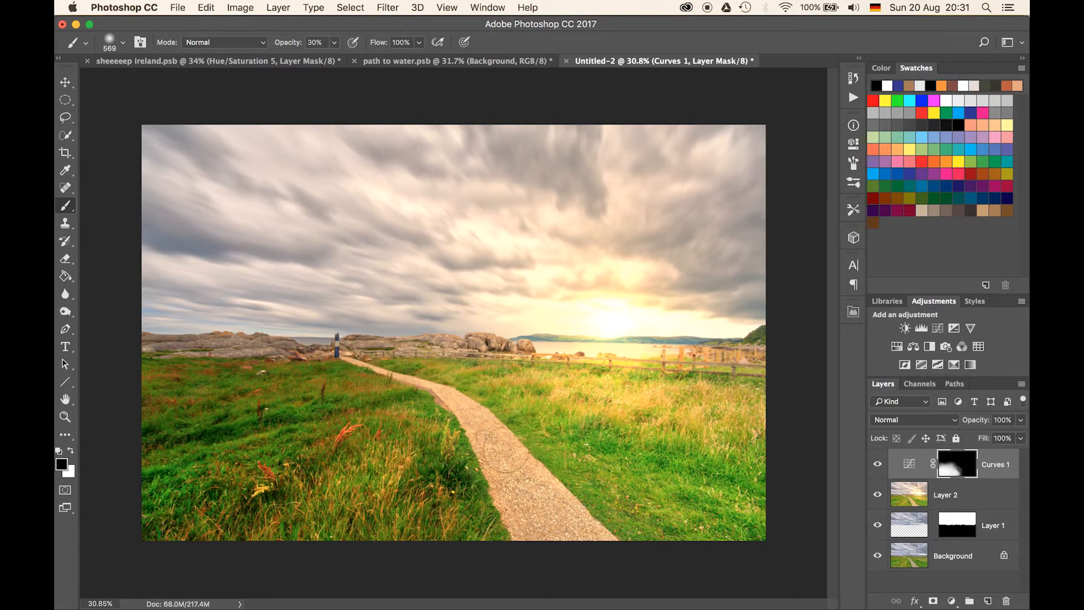
pyautogui.press('x')
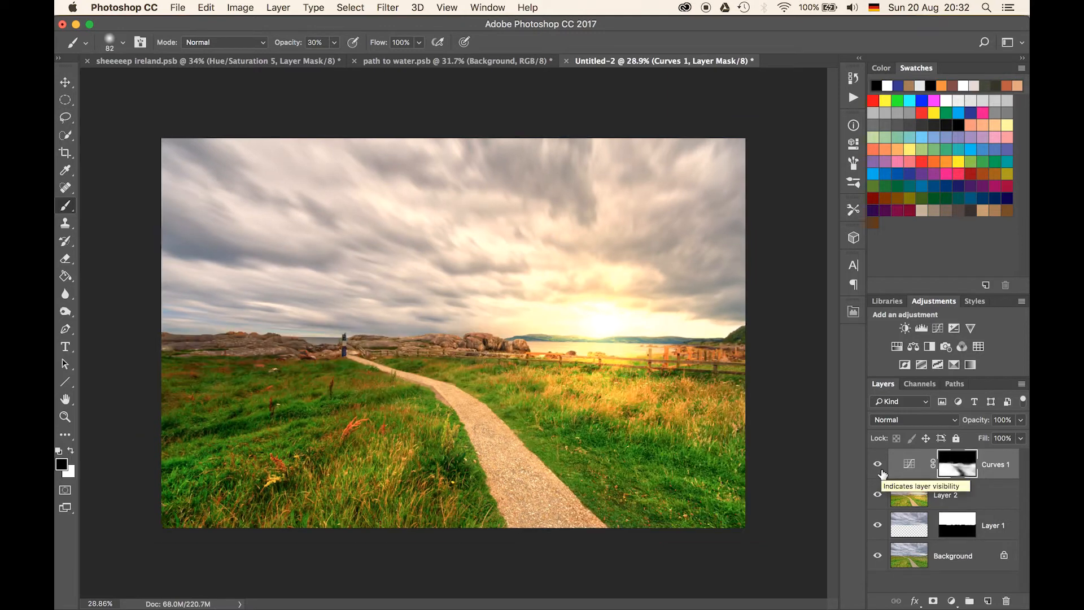
# Step: Compare the photo with the Curves 1 darkening hidden and shown
pyautogui.click(879, 467)
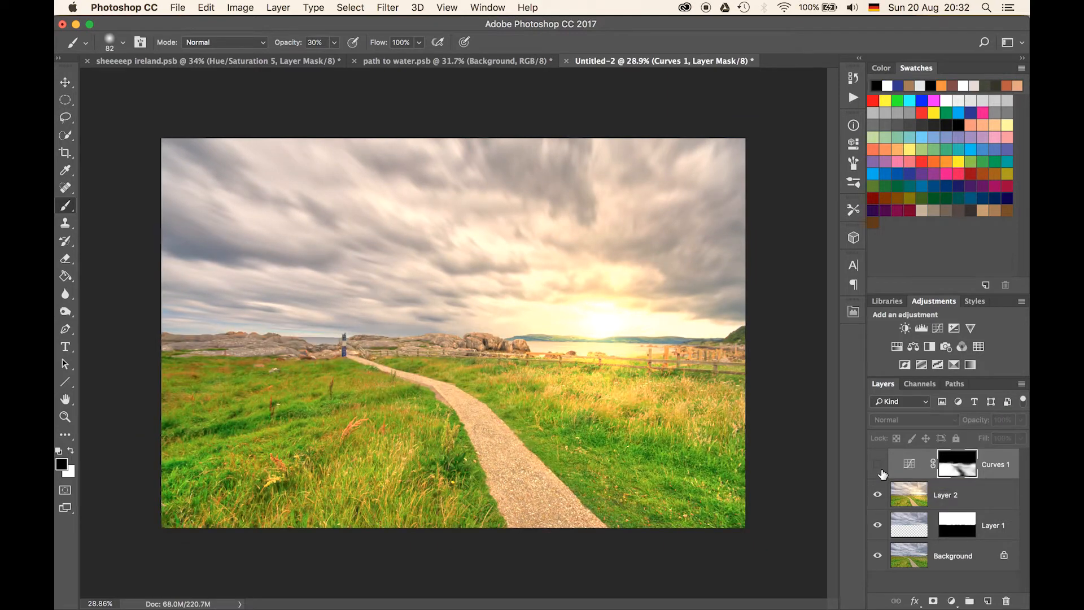
pyautogui.click(878, 466)
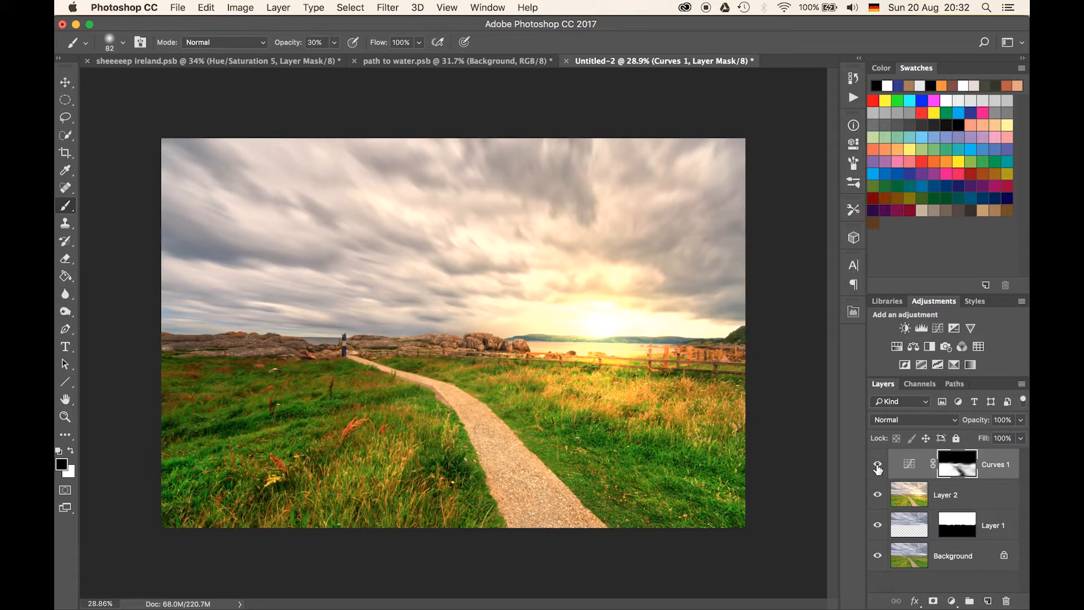
pyautogui.click(878, 465)
pyautogui.click(878, 465)
pyautogui.click(878, 467)
pyautogui.click(878, 467)
# Step: Add a second Curves adjustment that slightly darkens the midtones, and invert its mask to black
pyautogui.click(937, 331)
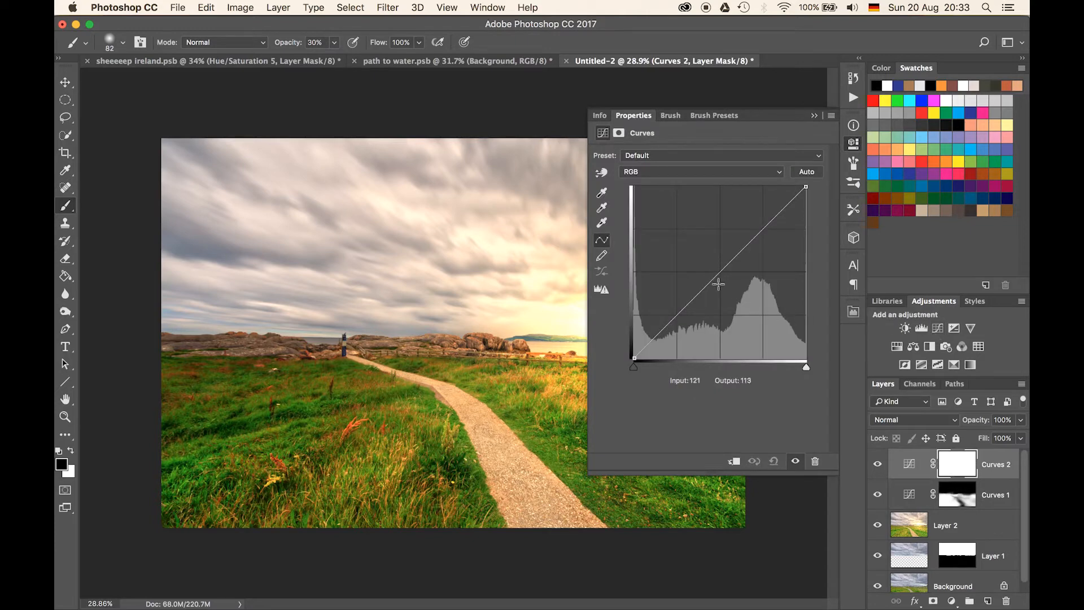
pyautogui.moveTo(721, 272); pyautogui.dragTo(721, 288)
pyautogui.click(814, 115)
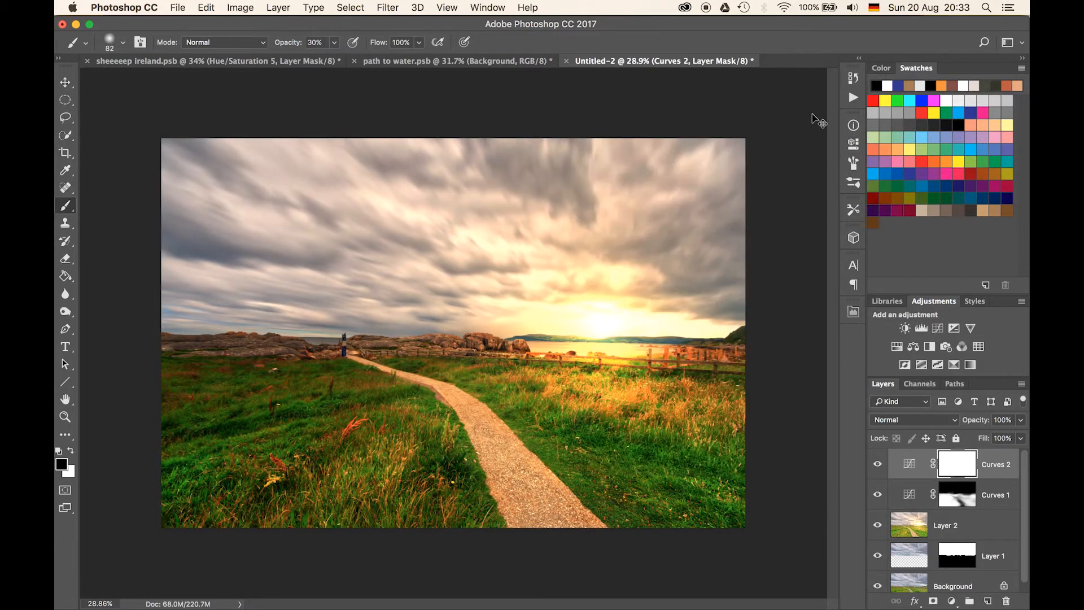
pyautogui.press('super+i')
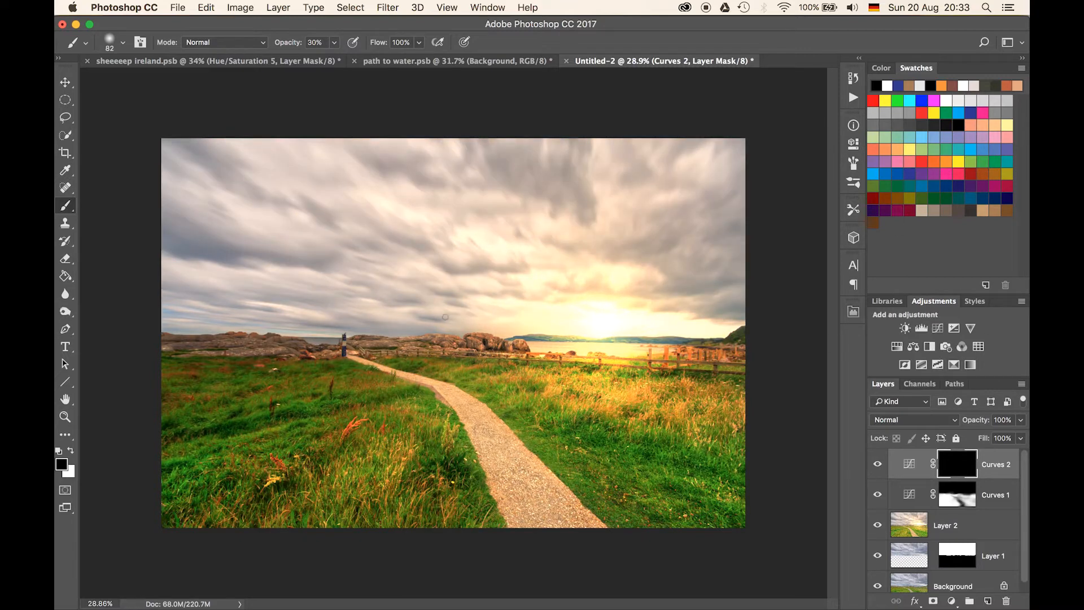
# Step: Paint white on the Curves 2 mask across the upper sky with a large soft brush, and compare the result with the layer hidden
pyautogui.press('x')
pyautogui.moveTo(204, 257)
pyautogui.mouseDown()
pyautogui.moveTo(356, 231)
pyautogui.moveTo(337, 201)
pyautogui.mouseUp()
pyautogui.moveTo(163, 195)
pyautogui.mouseDown()
pyautogui.moveTo(202, 169)
pyautogui.moveTo(375, 230)
pyautogui.moveTo(265, 226)
pyautogui.moveTo(367, 150)
pyautogui.moveTo(497, 148)
pyautogui.moveTo(496, 165)
pyautogui.moveTo(649, 273)
pyautogui.moveTo(624, 271)
pyautogui.moveTo(667, 148)
pyautogui.moveTo(717, 180)
pyautogui.moveTo(700, 203)
pyautogui.moveTo(736, 211)
pyautogui.mouseUp()
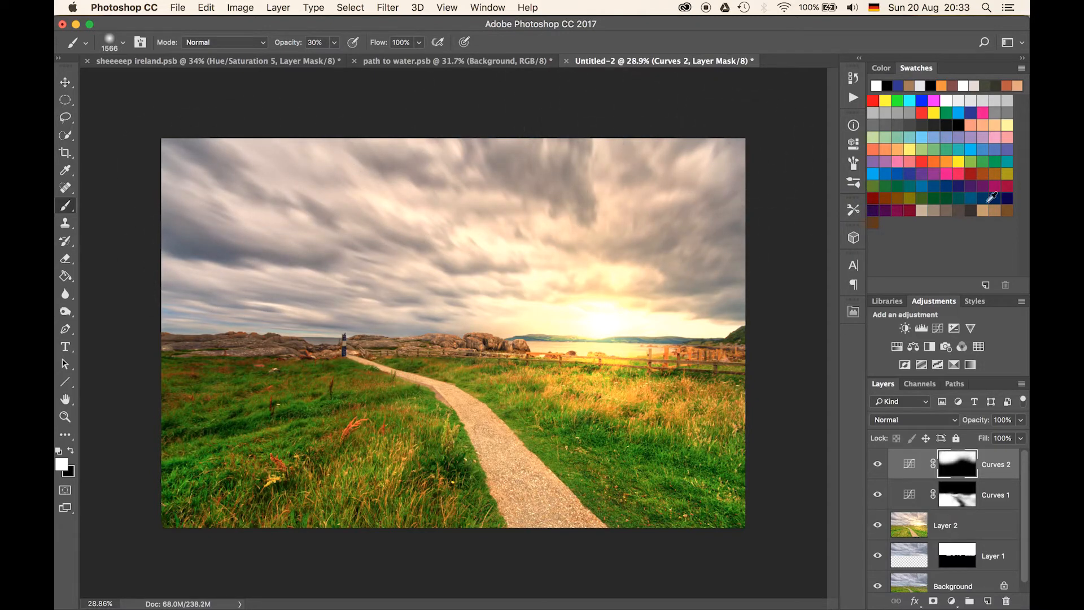
pyautogui.click(877, 466)
pyautogui.click(876, 467)
# Step: Create a new layer above Curves 2, fill it with orange and set its blend mode to Soft Light
pyautogui.press('alt+shift+super+n')
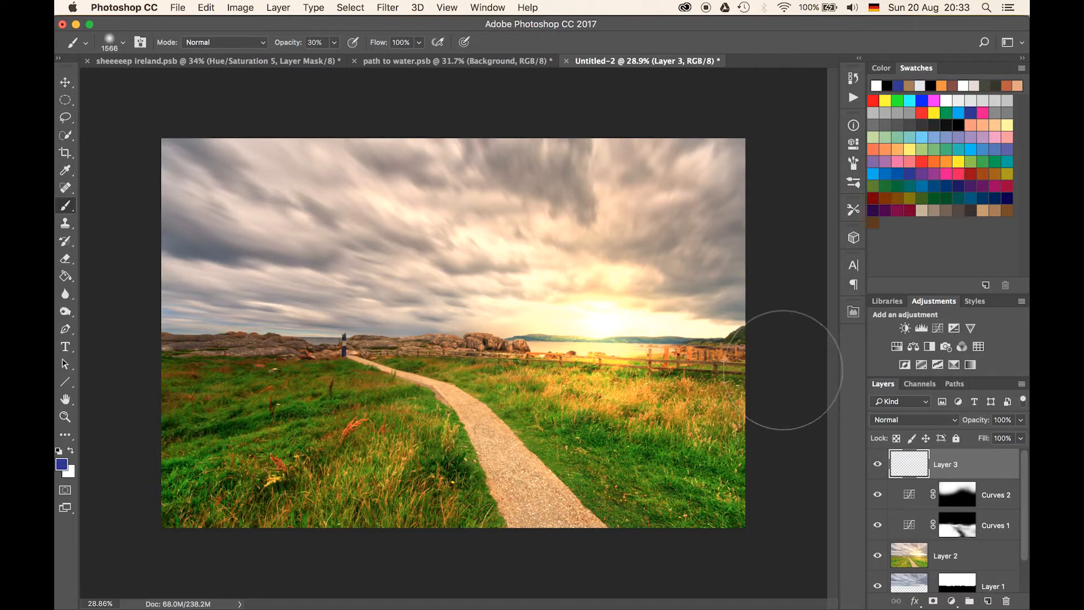
pyautogui.press('g')
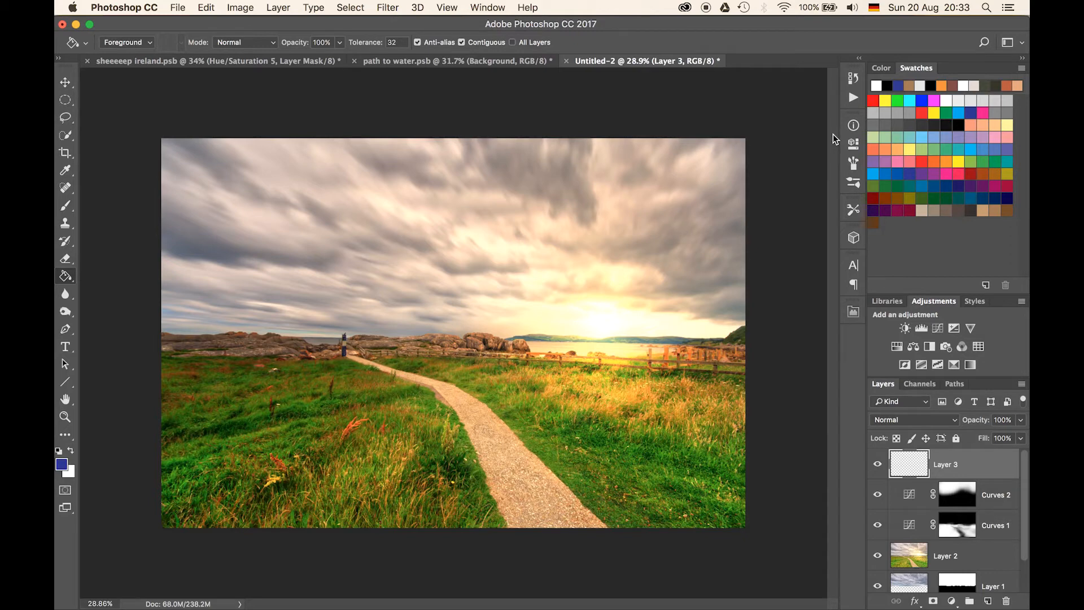
pyautogui.click(946, 86)
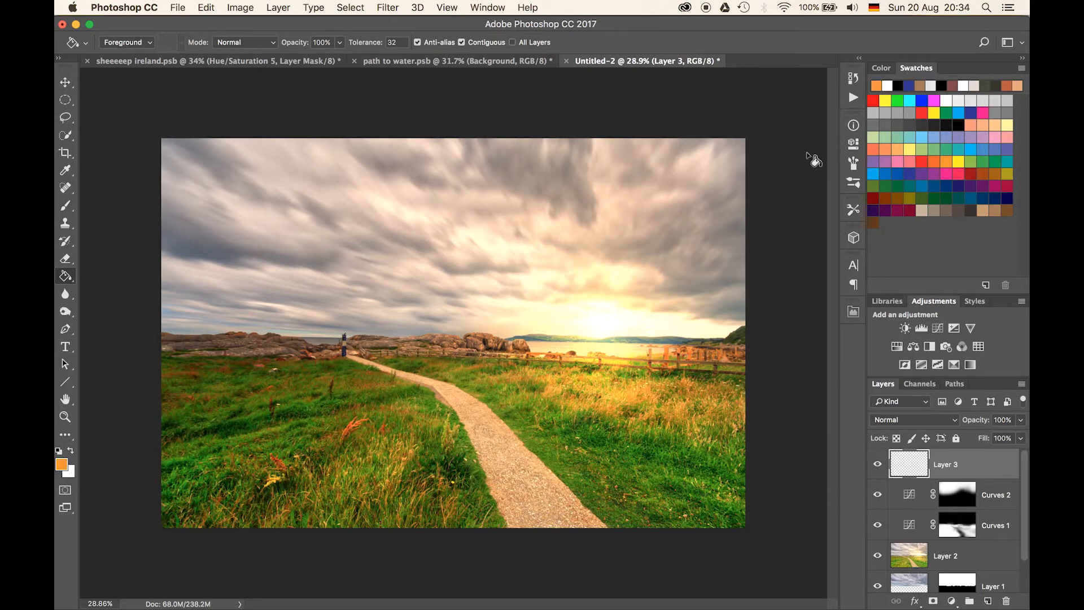
pyautogui.click(465, 338)
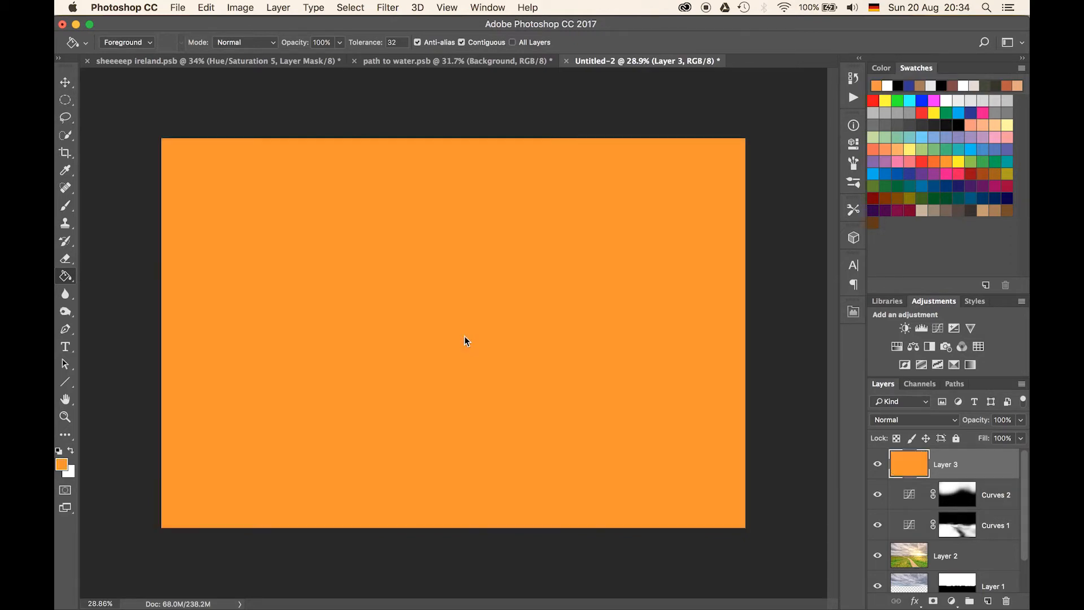
pyautogui.click(930, 421)
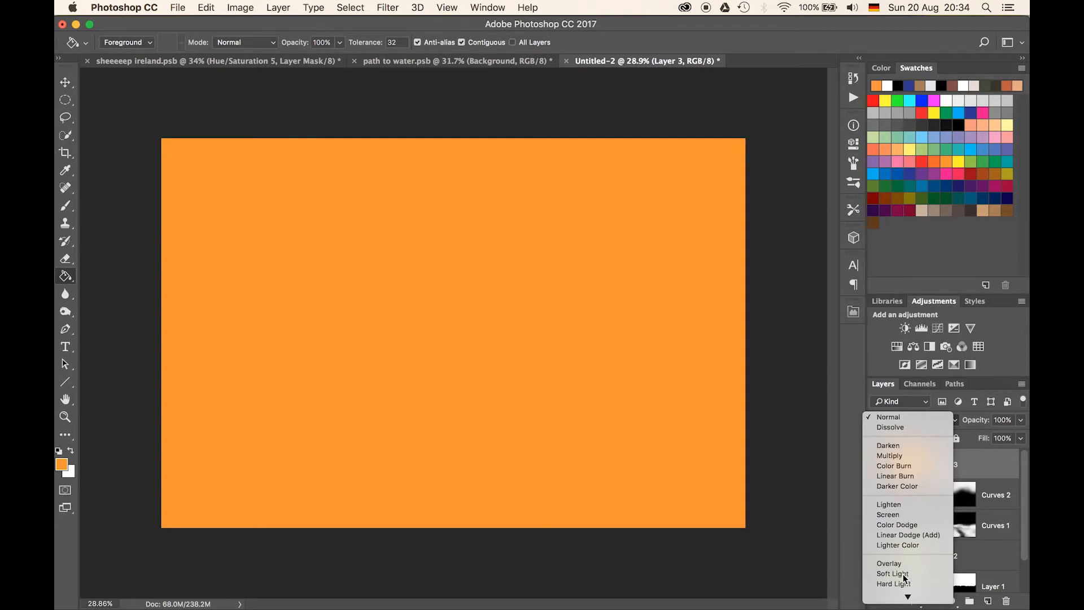
pyautogui.click(904, 575)
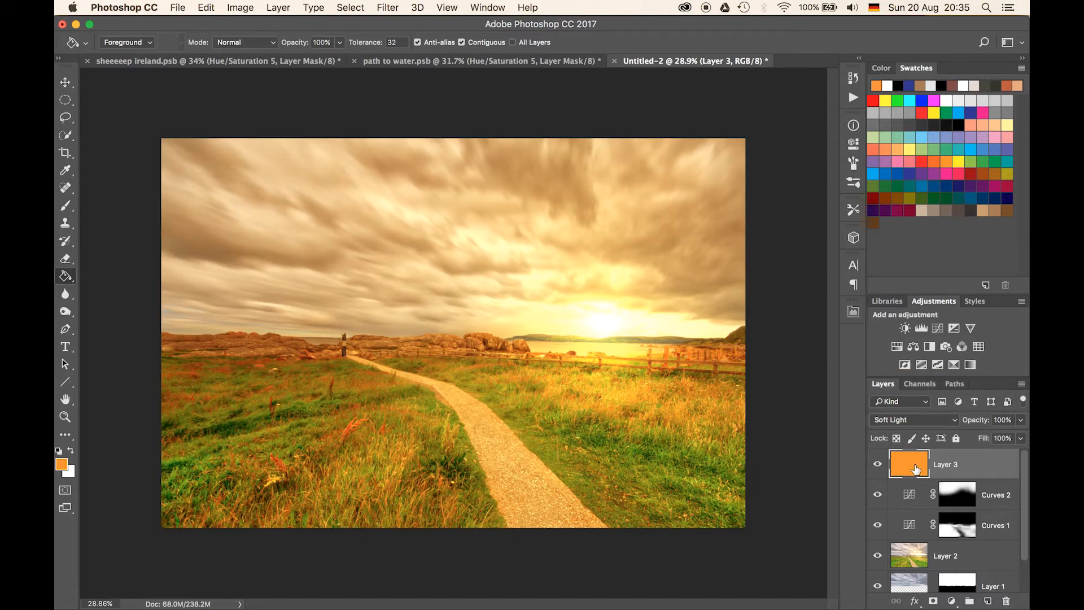
# Step: Clip a Hue/Saturation adjustment to the orange Layer 3, with hue about -17 and saturation about +37
pyautogui.click(897, 347)
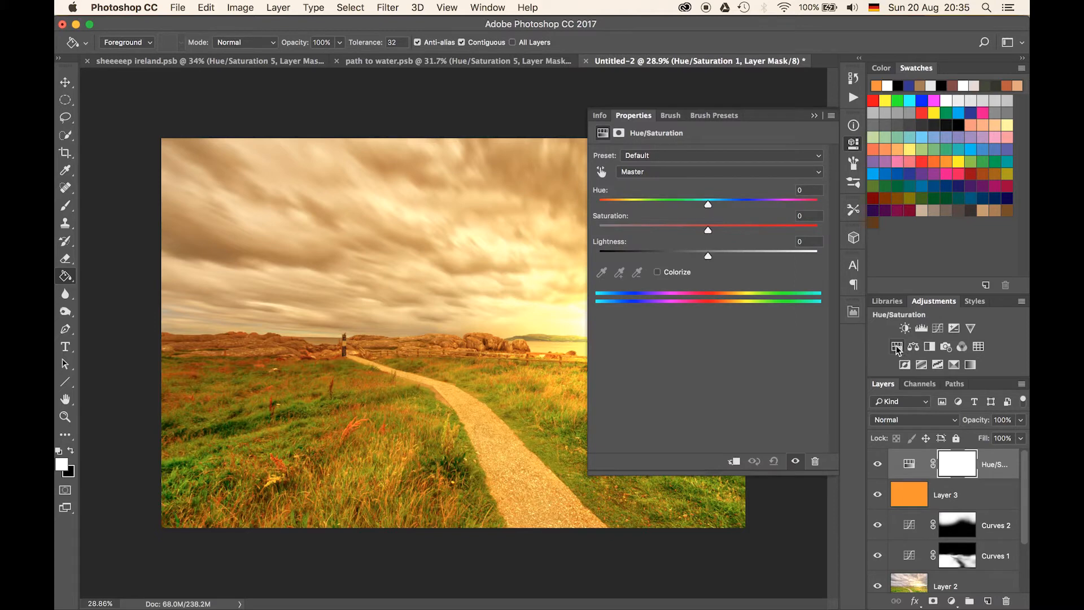
pyautogui.click(734, 463)
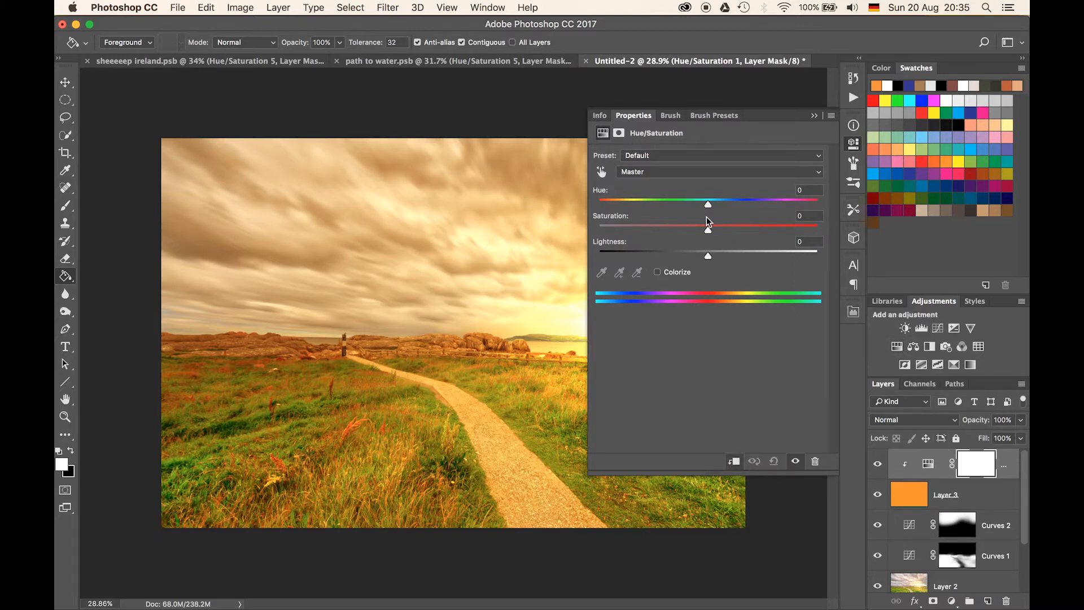
pyautogui.scroll(-2, 421, 295)
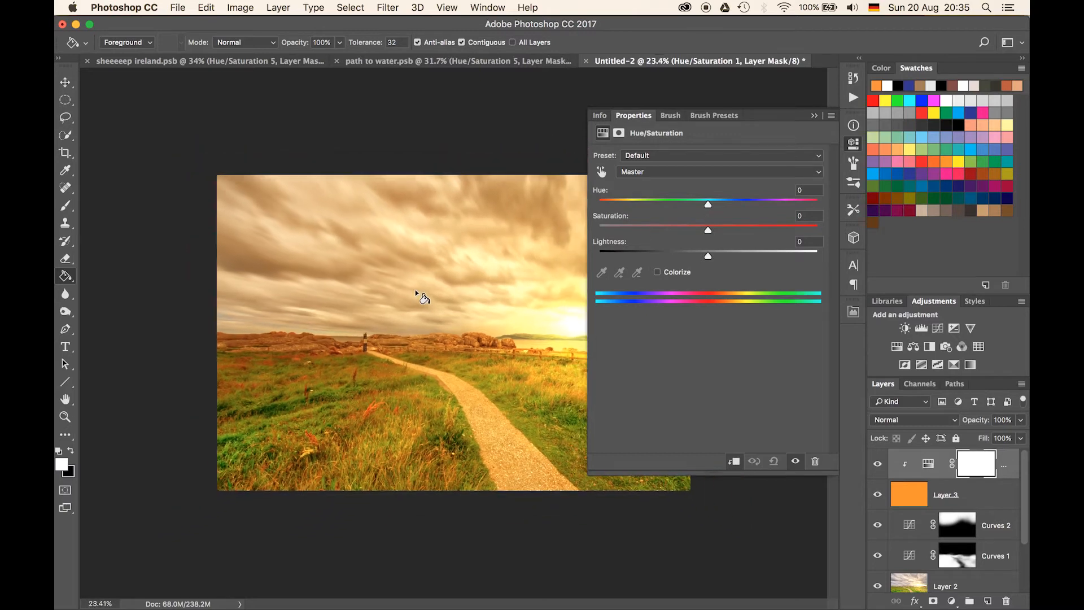
pyautogui.moveTo(710, 206); pyautogui.dragTo(749, 226)
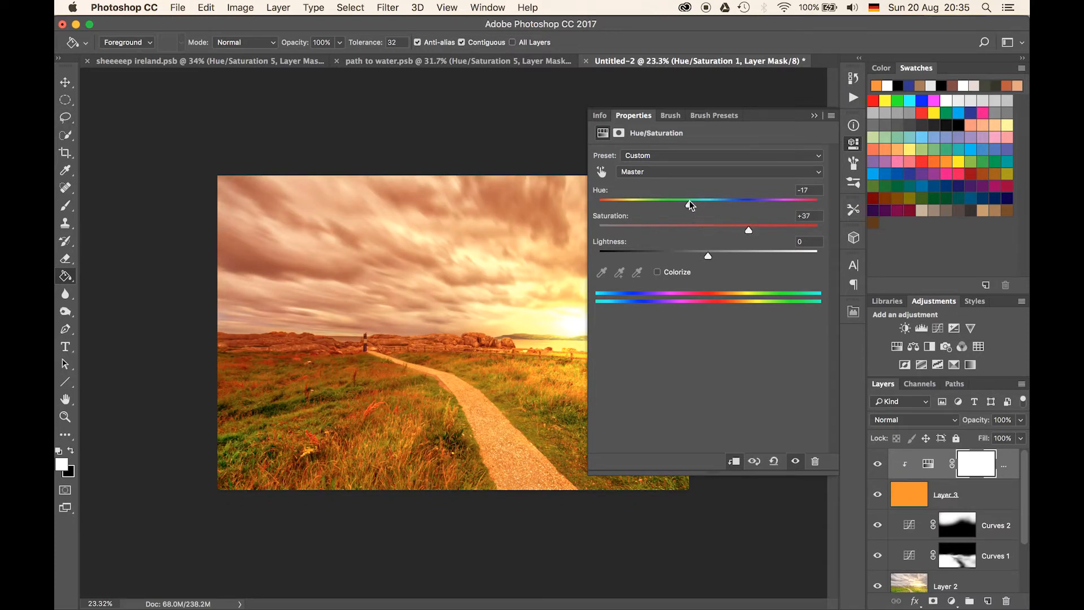
pyautogui.moveTo(690, 204); pyautogui.dragTo(691, 206)
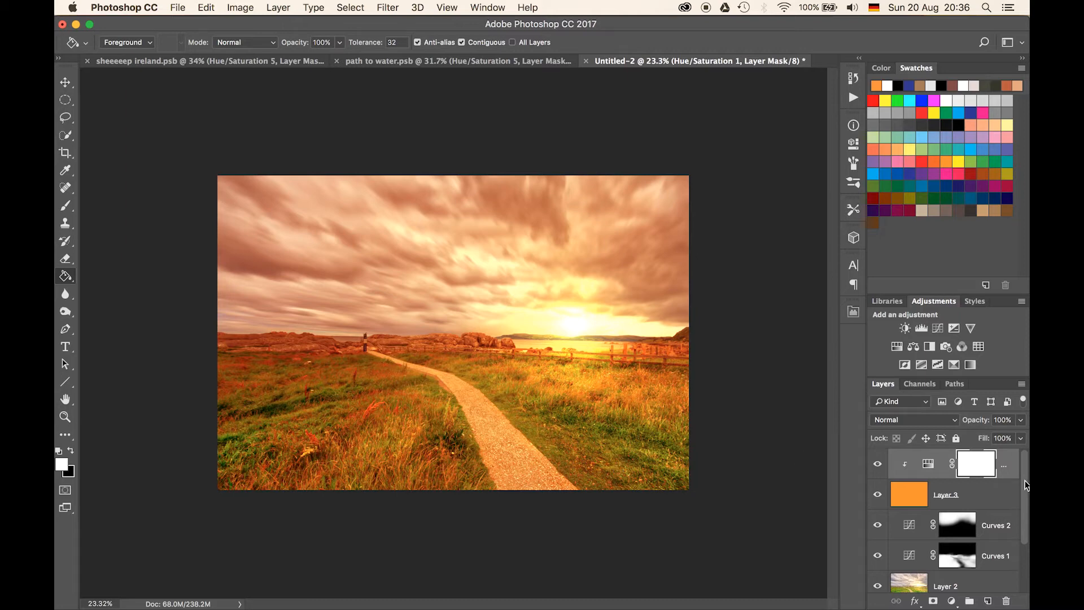
# Step: Add a layer mask to Layer 3 and draw a black radial gradient at 30% opacity from the photo's lower edge upward
pyautogui.click(915, 500)
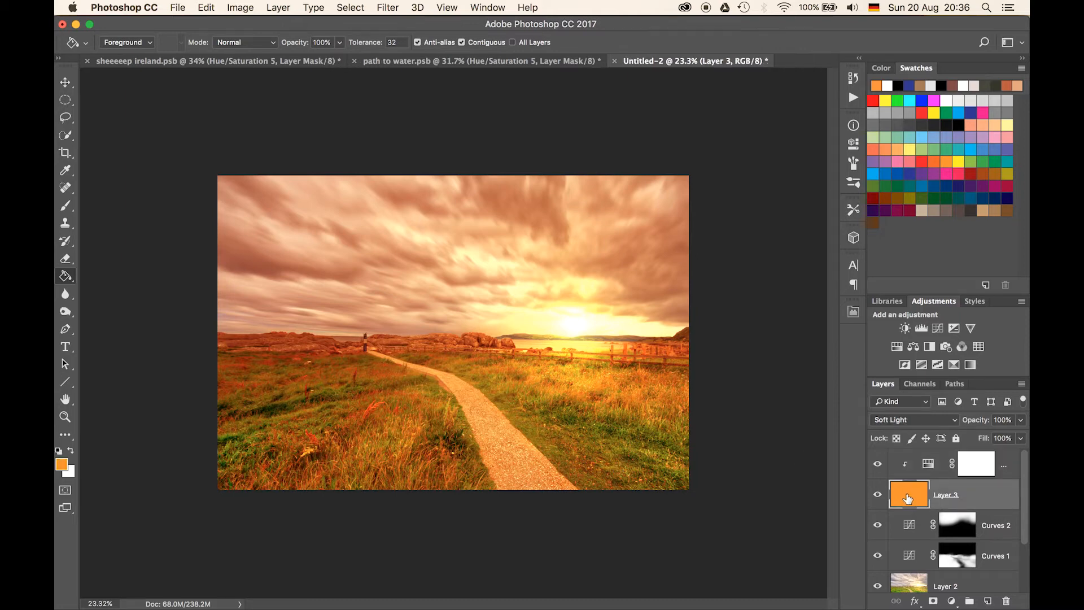
pyautogui.click(933, 600)
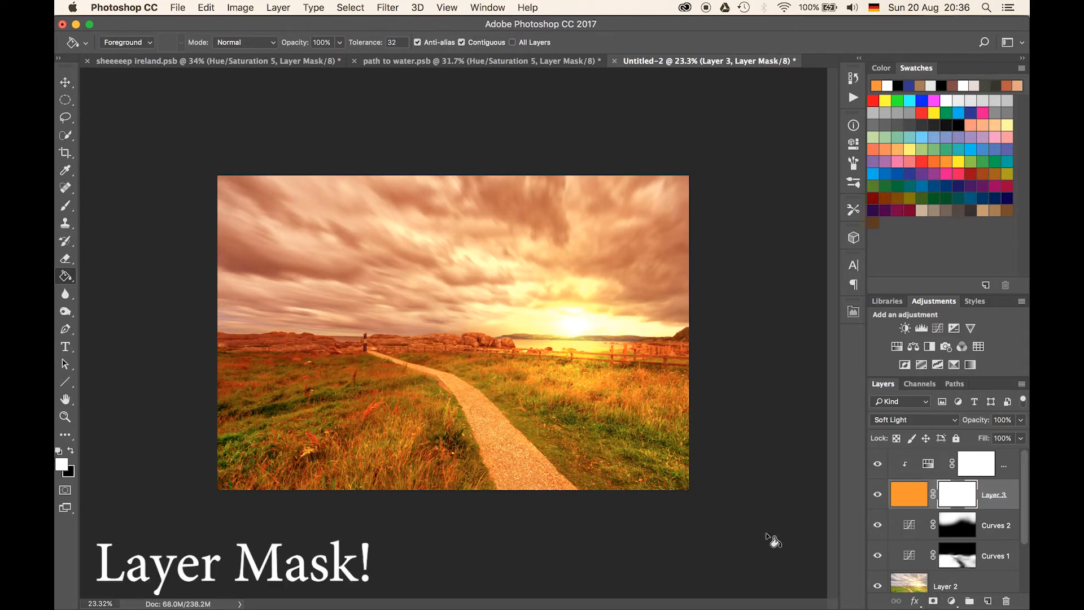
pyautogui.hotkey('shift', 'g')
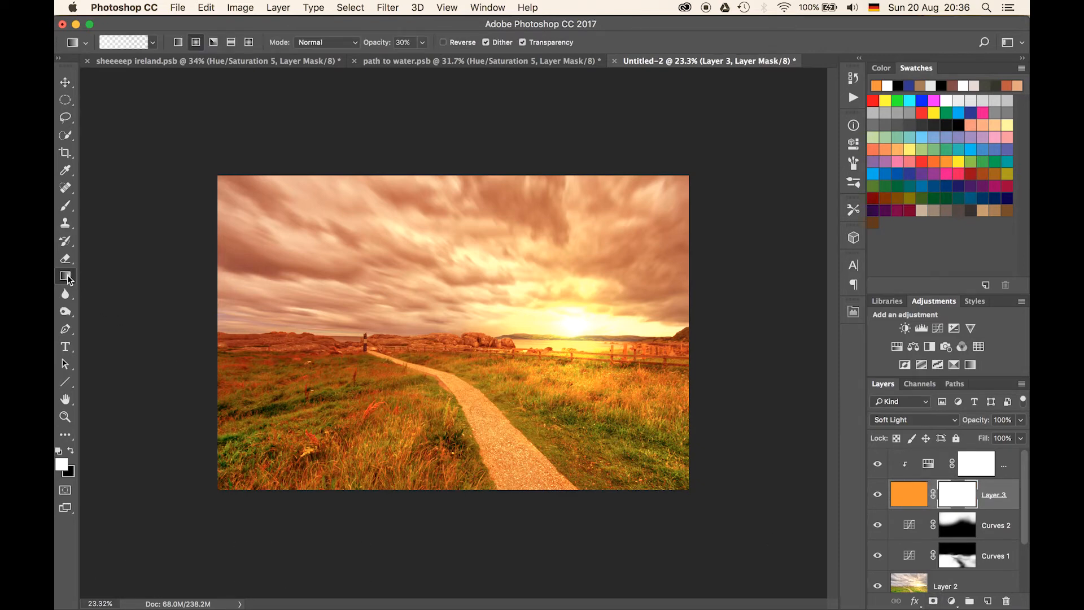
pyautogui.click(67, 276)
pyautogui.press('x')
pyautogui.moveTo(463, 497); pyautogui.dragTo(466, 274)
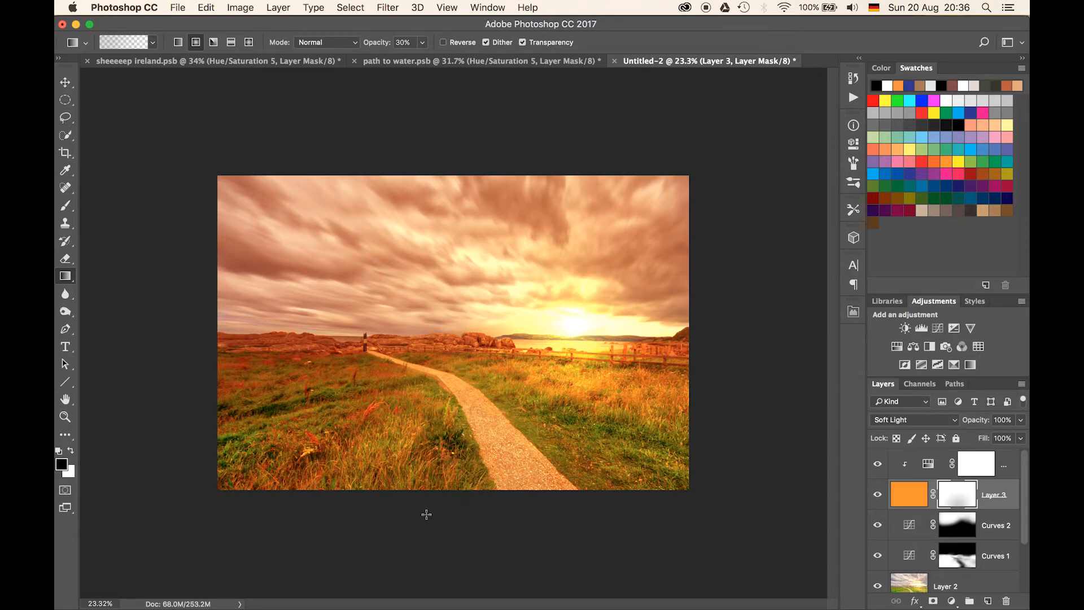
# Step: Mask more of the orange tint off the meadow with black radial gradients and one upward linear gradient at 60% opacity
pyautogui.press('6')
pyautogui.moveTo(424, 497); pyautogui.dragTo(430, 299)
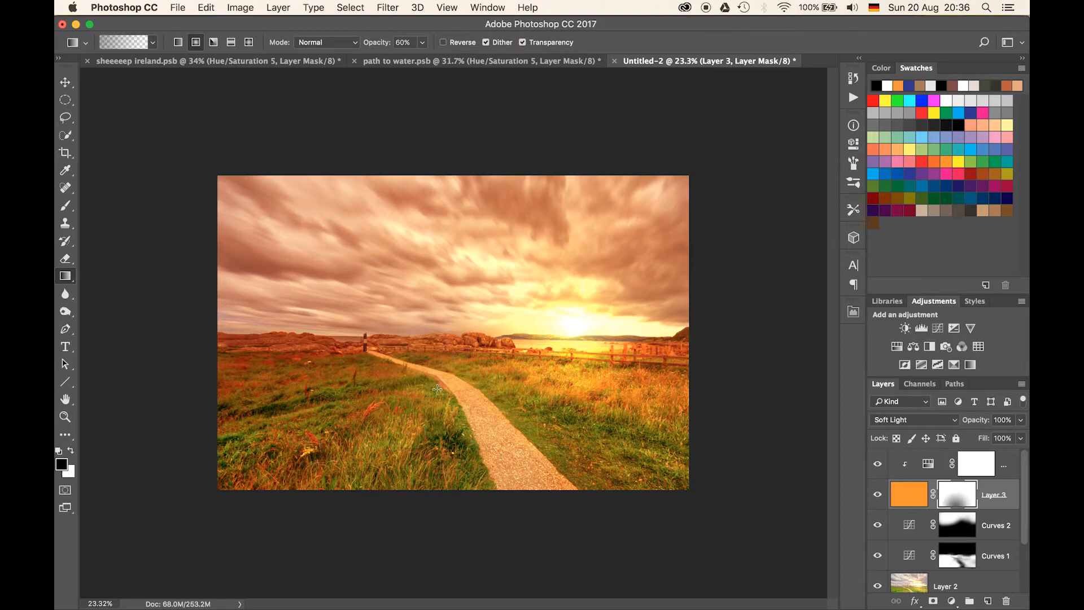
pyautogui.moveTo(437, 389); pyautogui.dragTo(437, 274)
pyautogui.moveTo(299, 451); pyautogui.dragTo(300, 255)
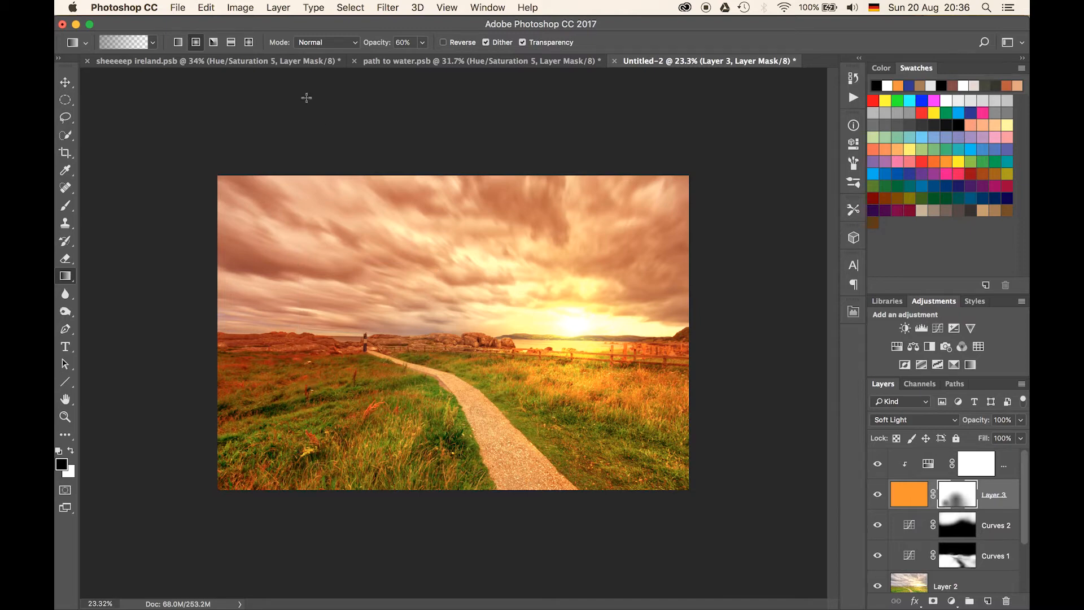
pyautogui.click(179, 42)
pyautogui.moveTo(450, 490); pyautogui.dragTo(446, 246)
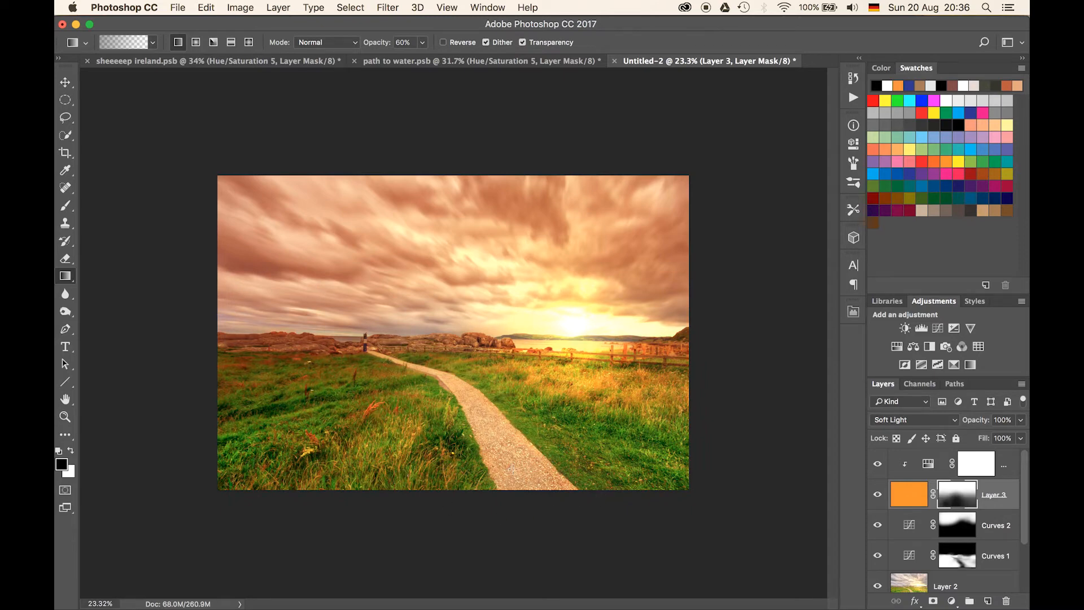
# Step: Bring back a little tint in the foreground with white linear gradients at 10% opacity on the Layer 3 mask
pyautogui.press('1')
pyautogui.press('x')
pyautogui.moveTo(440, 522); pyautogui.dragTo(440, 251)
pyautogui.moveTo(243, 479); pyautogui.dragTo(304, 302)
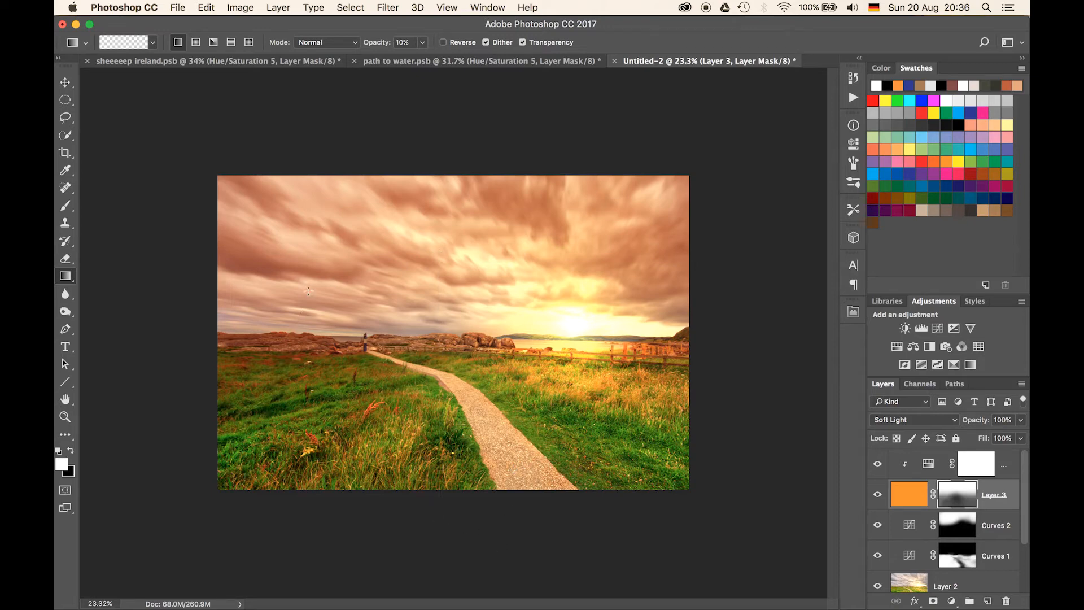
pyautogui.moveTo(223, 494); pyautogui.dragTo(329, 338)
pyautogui.moveTo(634, 537); pyautogui.dragTo(577, 337)
# Step: Paint black on the Layer 3 mask over the rocks along the horizon with a soft 243 px brush at 30% opacity
pyautogui.scroll(6, 371, 352)
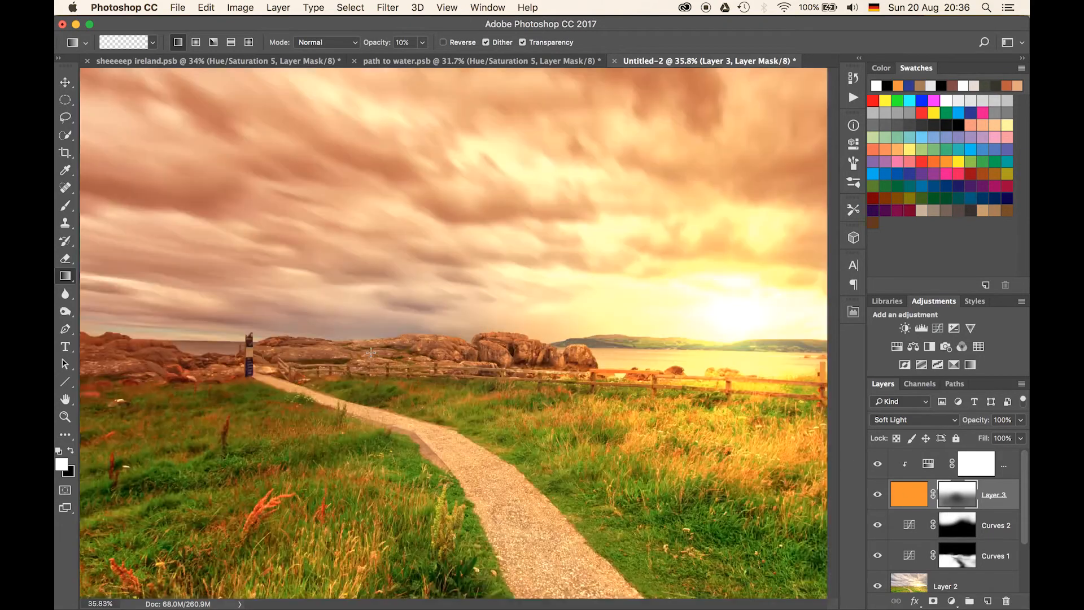
pyautogui.press('x')
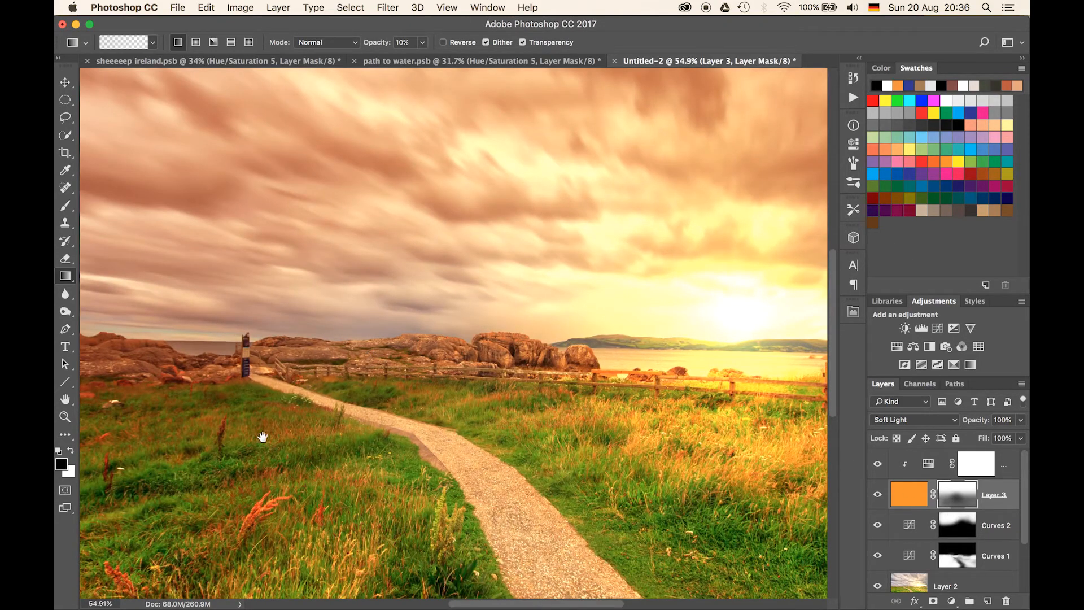
pyautogui.moveTo(262, 438); pyautogui.dragTo(540, 352)
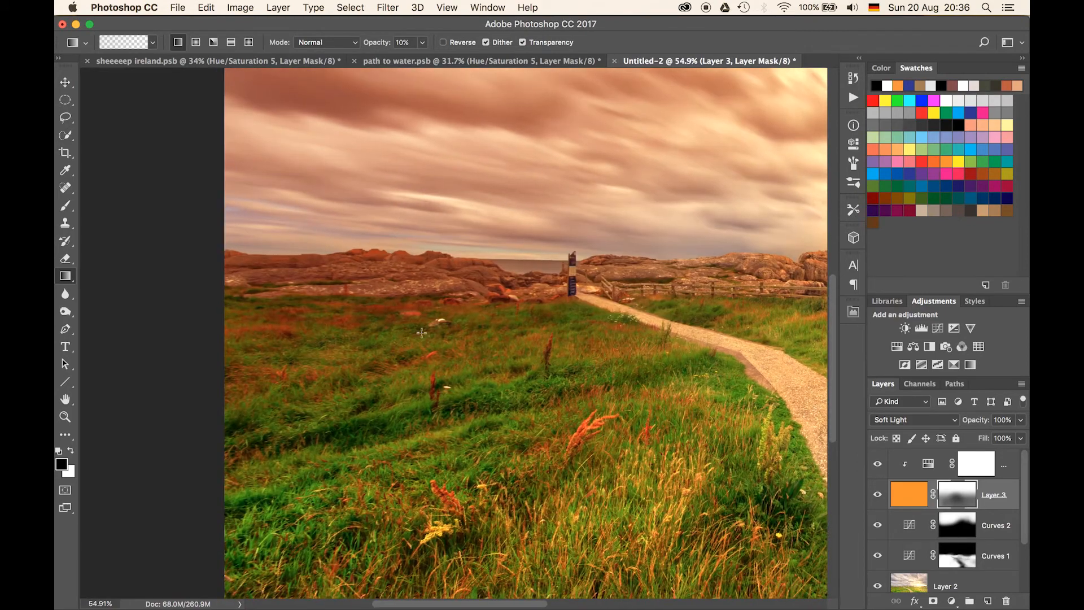
pyautogui.press('b')
pyautogui.moveTo(427, 321); pyautogui.dragTo(252, 344)
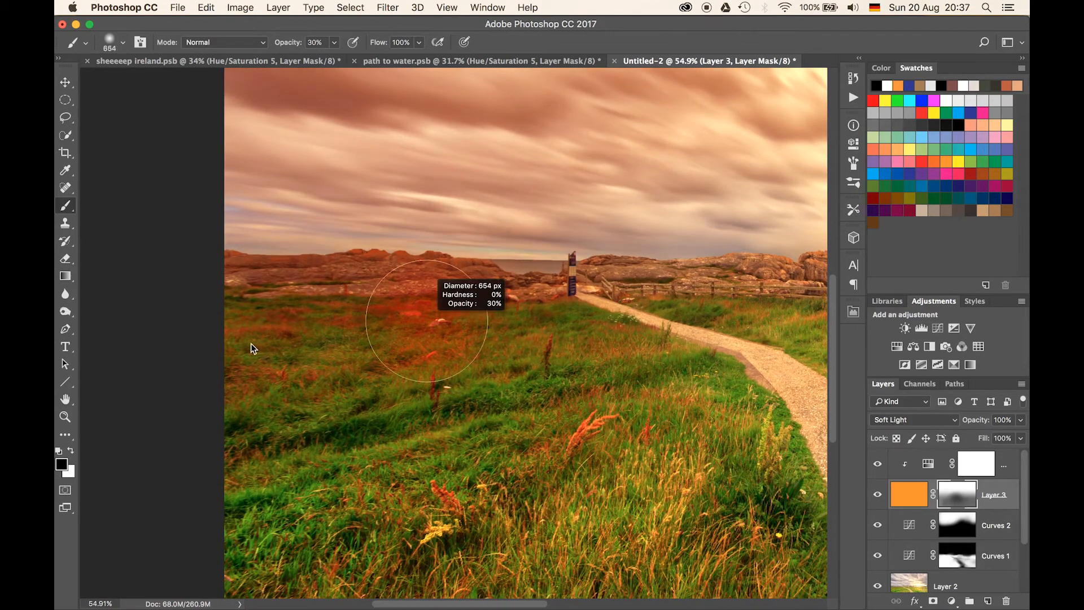
pyautogui.moveTo(420, 270); pyautogui.dragTo(364, 281)
pyautogui.moveTo(270, 291)
pyautogui.mouseDown()
pyautogui.moveTo(400, 279)
pyautogui.moveTo(362, 272)
pyautogui.mouseUp()
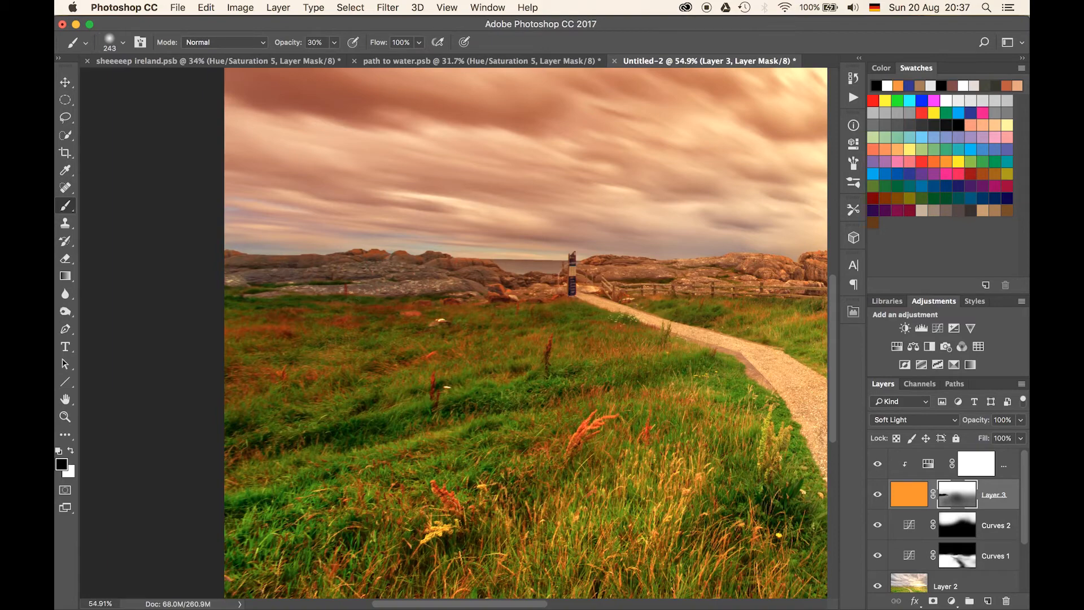
pyautogui.moveTo(704, 273); pyautogui.dragTo(513, 301)
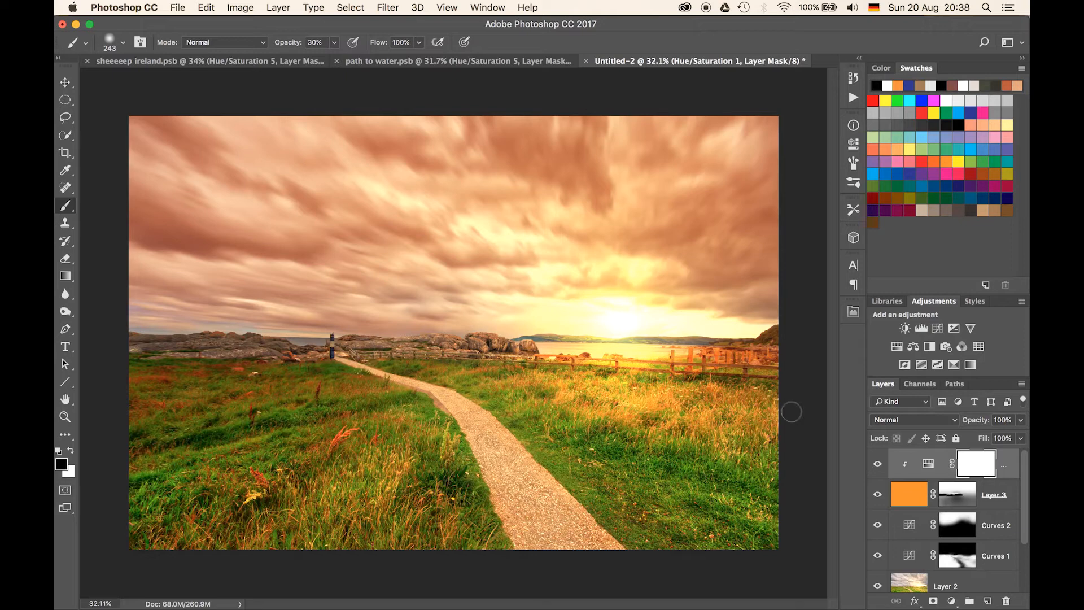
# Step: Add a Curves adjustment above the Hue/Saturation layer that darkens the midtones, and invert its mask to black
pyautogui.click(938, 328)
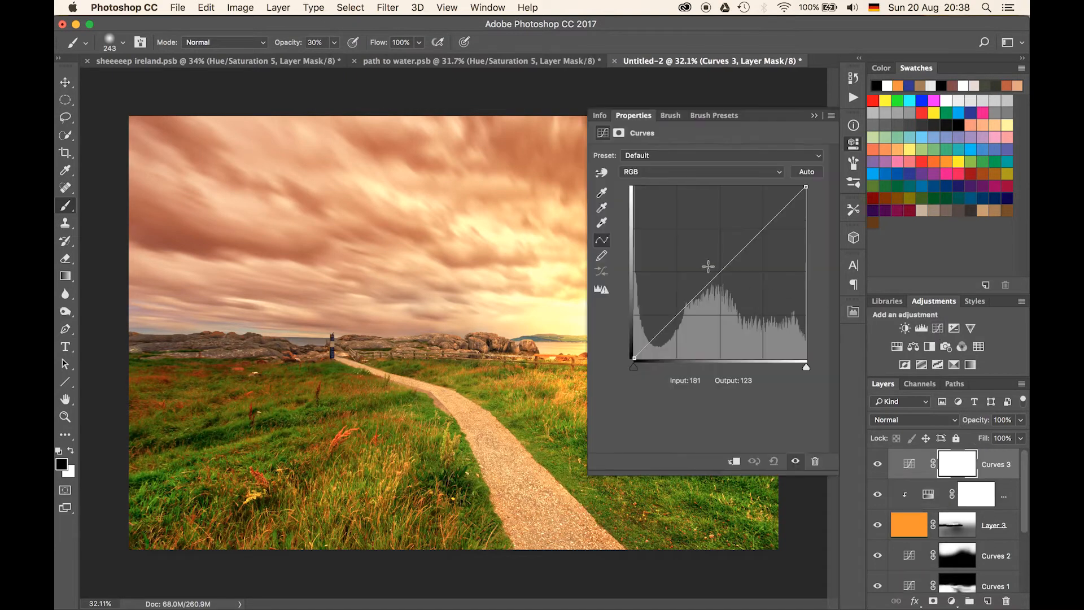
pyautogui.moveTo(730, 275); pyautogui.dragTo(733, 289)
pyautogui.click(813, 116)
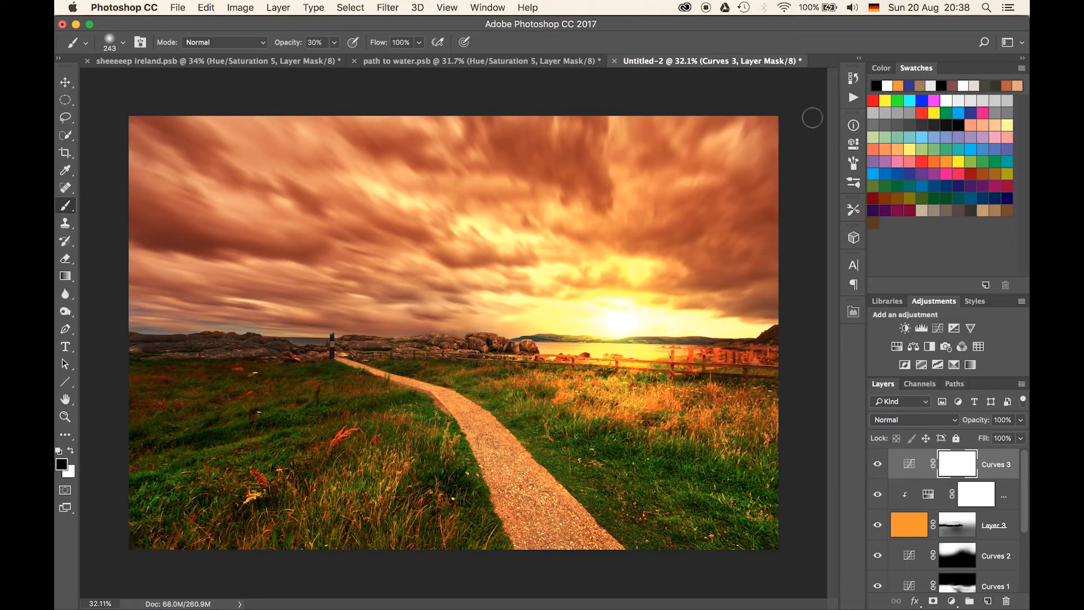
pyautogui.press('super+i')
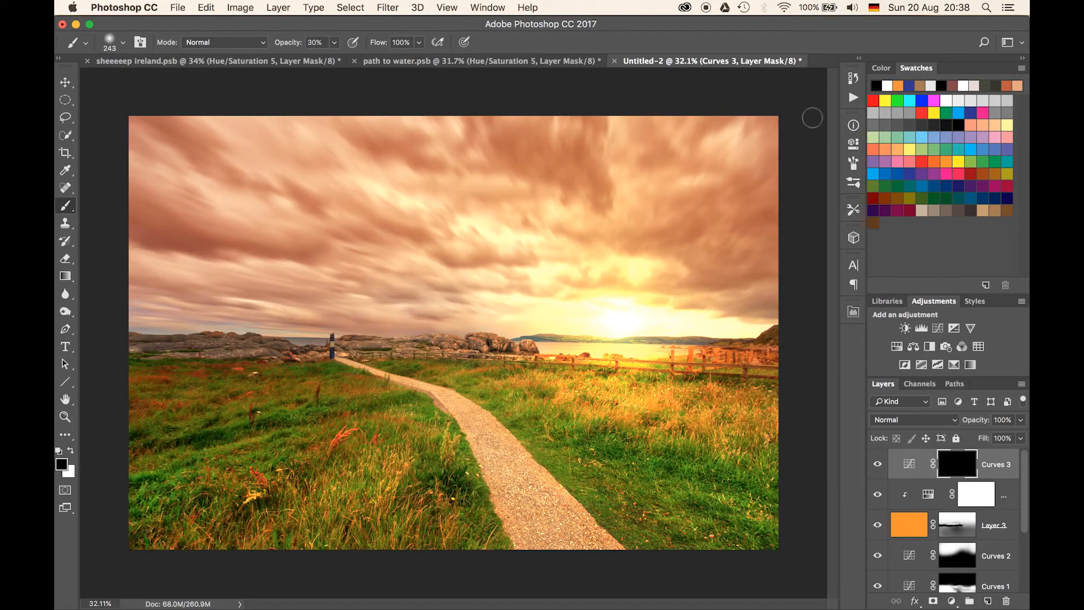
# Step: Paint white on the Curves 3 mask over the clouds around the sun with large soft brushes at 30% opacity
pyautogui.moveTo(517, 262); pyautogui.dragTo(654, 248)
pyautogui.press('x')
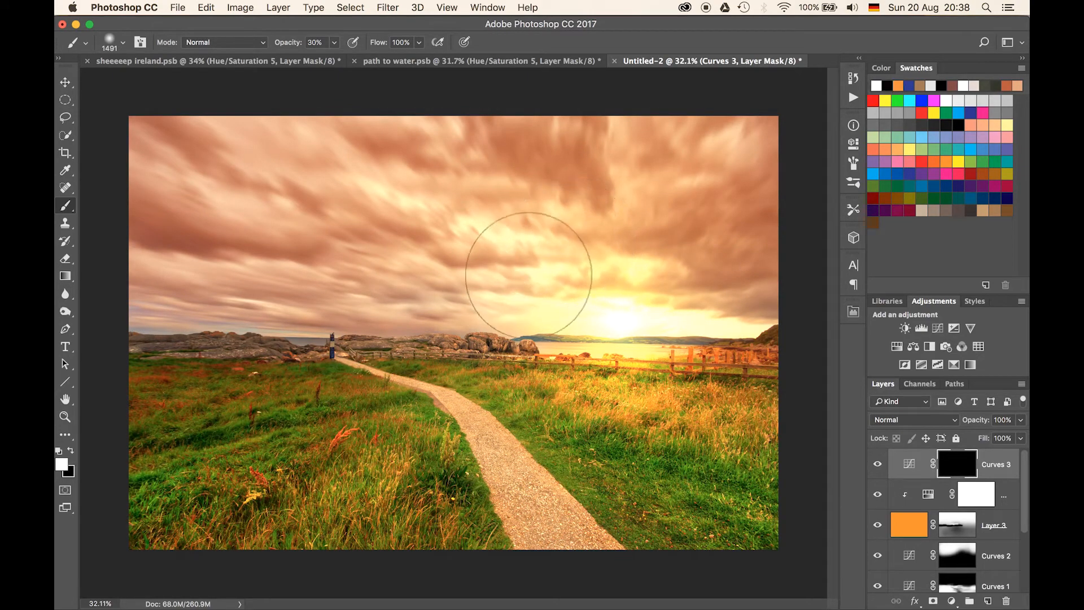
pyautogui.moveTo(503, 244)
pyautogui.mouseDown()
pyautogui.moveTo(464, 241)
pyautogui.moveTo(505, 245)
pyautogui.moveTo(587, 205)
pyautogui.moveTo(496, 218)
pyautogui.moveTo(756, 107)
pyautogui.moveTo(641, 213)
pyautogui.moveTo(729, 232)
pyautogui.moveTo(690, 285)
pyautogui.moveTo(678, 242)
pyautogui.moveTo(723, 279)
pyautogui.moveTo(605, 242)
pyautogui.moveTo(508, 265)
pyautogui.mouseUp()
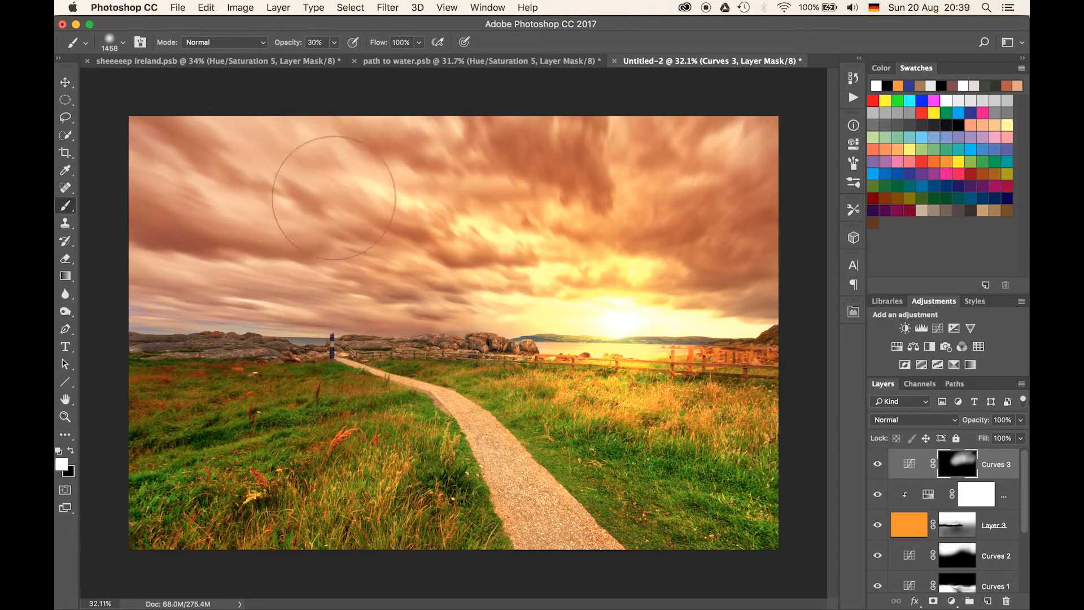
pyautogui.moveTo(617, 228); pyautogui.dragTo(506, 253)
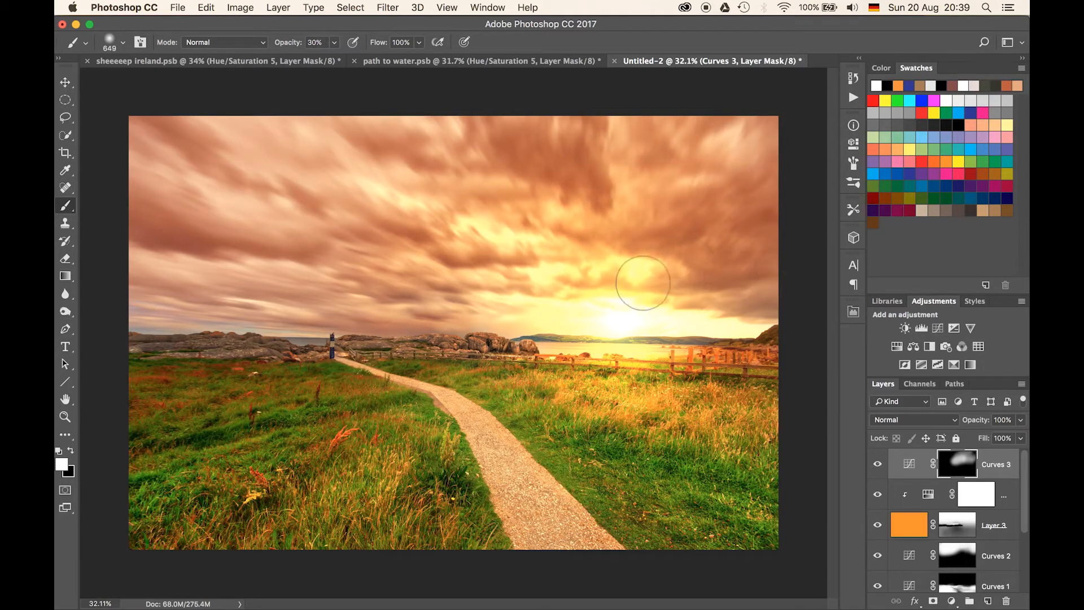
pyautogui.moveTo(643, 282); pyautogui.dragTo(697, 310)
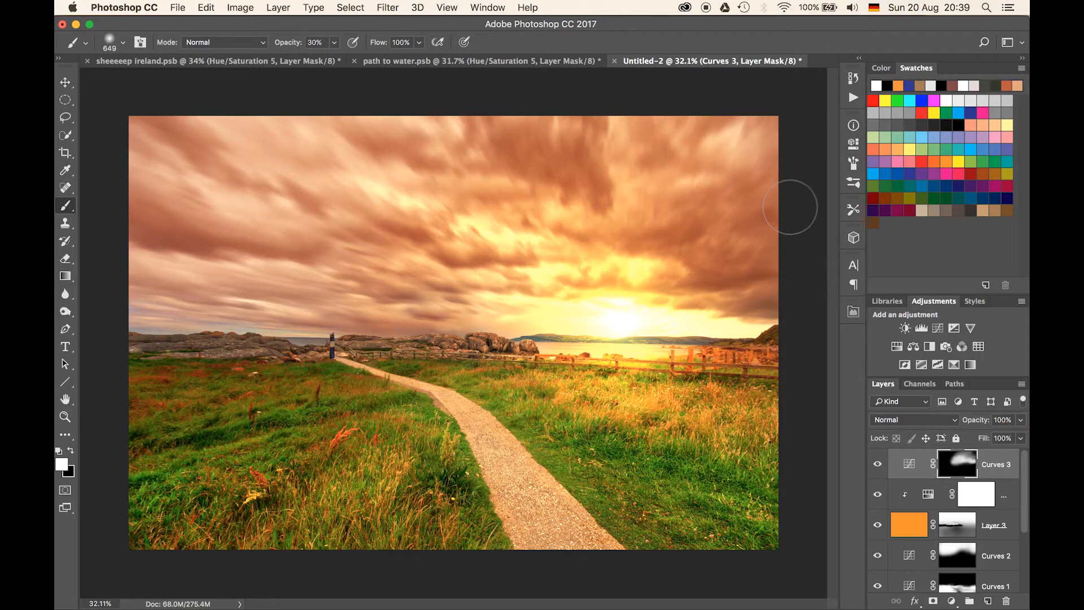
# Step: Compare the sky with the Curves 3 layer hidden and shown, and briefly disable its mask
pyautogui.click(879, 469)
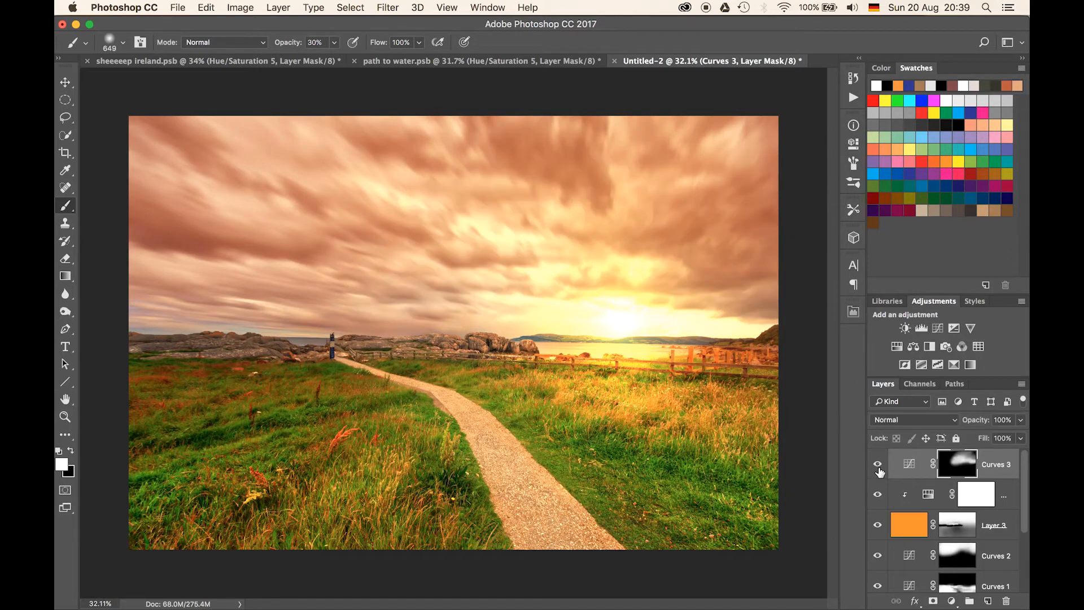
pyautogui.click(878, 468)
pyautogui.click(879, 466)
pyautogui.click(878, 467)
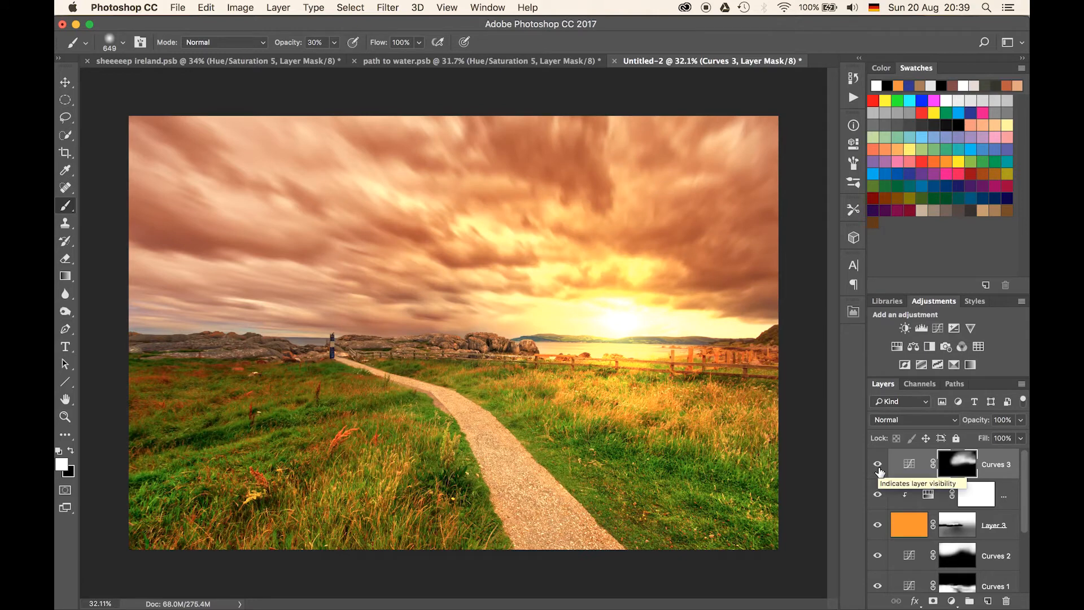
pyautogui.click(879, 470)
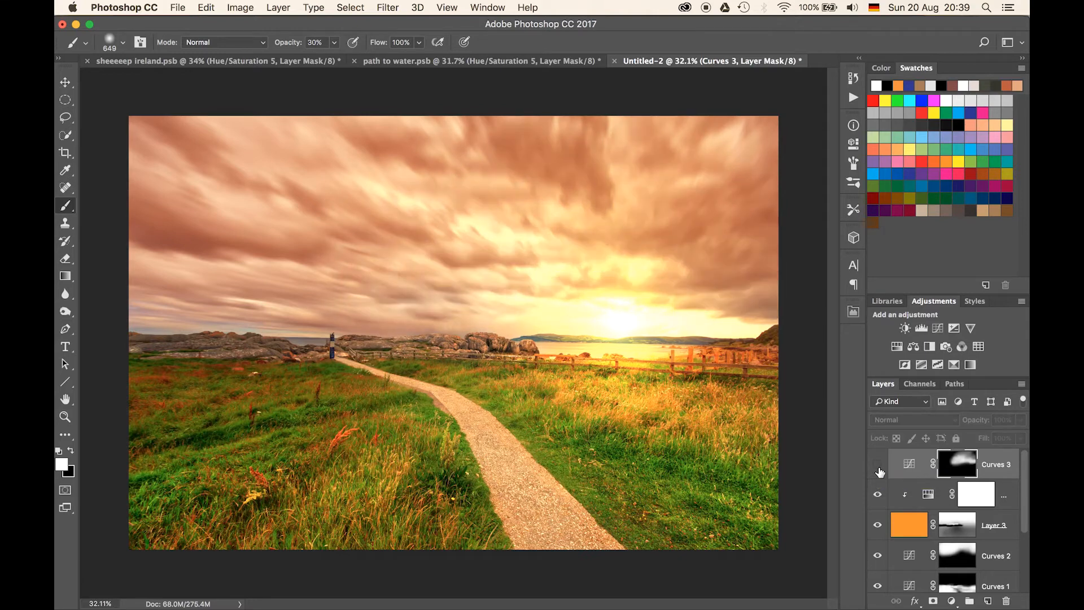
pyautogui.click(879, 470)
pyautogui.keyDown('shift'); pyautogui.click(961, 476); pyautogui.keyUp('shift')
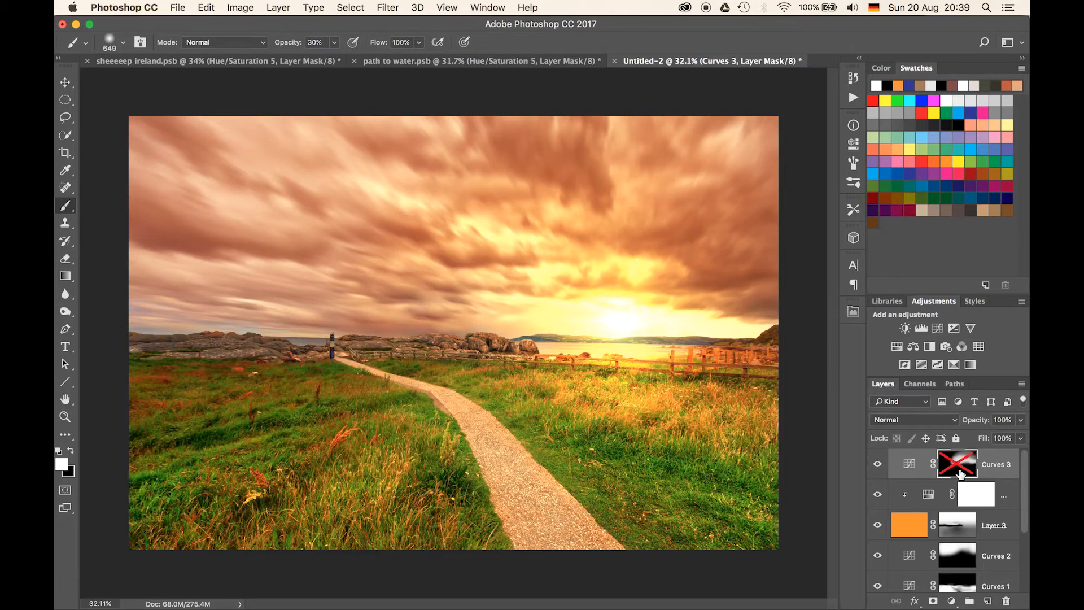
pyautogui.keyDown('shift'); pyautogui.click(961, 474); pyautogui.keyUp('shift')
# Step: Paint white on the Curves 3 mask over the meadow left of the path with large soft brushes at 20% opacity
pyautogui.moveTo(207, 433)
pyautogui.mouseDown()
pyautogui.moveTo(232, 434)
pyautogui.moveTo(210, 446)
pyautogui.moveTo(201, 473)
pyautogui.moveTo(215, 455)
pyautogui.mouseUp()
pyautogui.press('2')
pyautogui.press('super+plus')
pyautogui.press('super+plus')
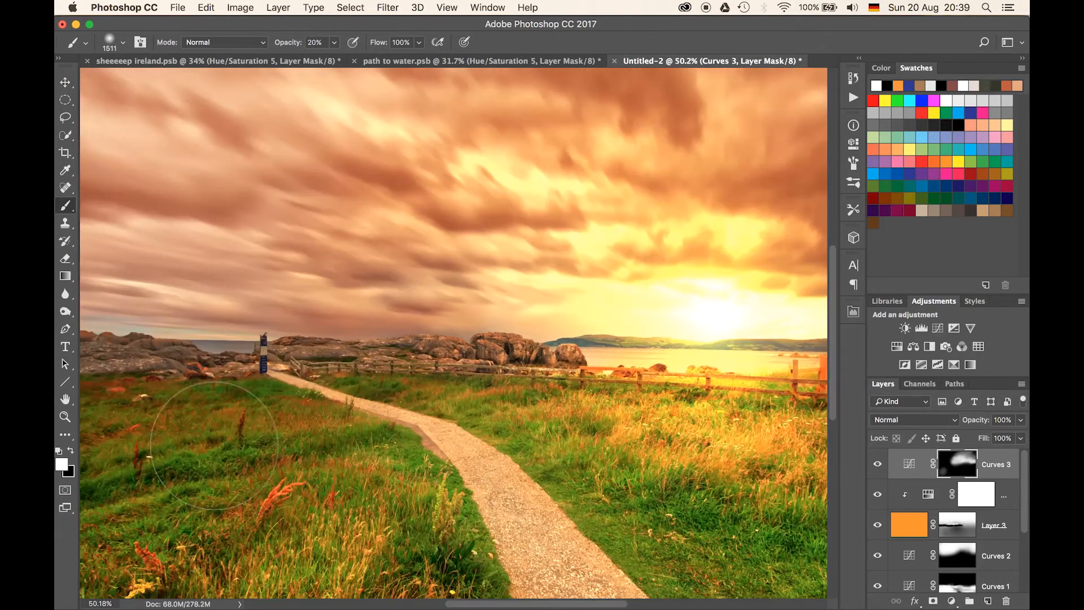
pyautogui.moveTo(338, 339)
pyautogui.mouseDown()
pyautogui.moveTo(470, 229)
pyautogui.moveTo(632, 157)
pyautogui.mouseUp()
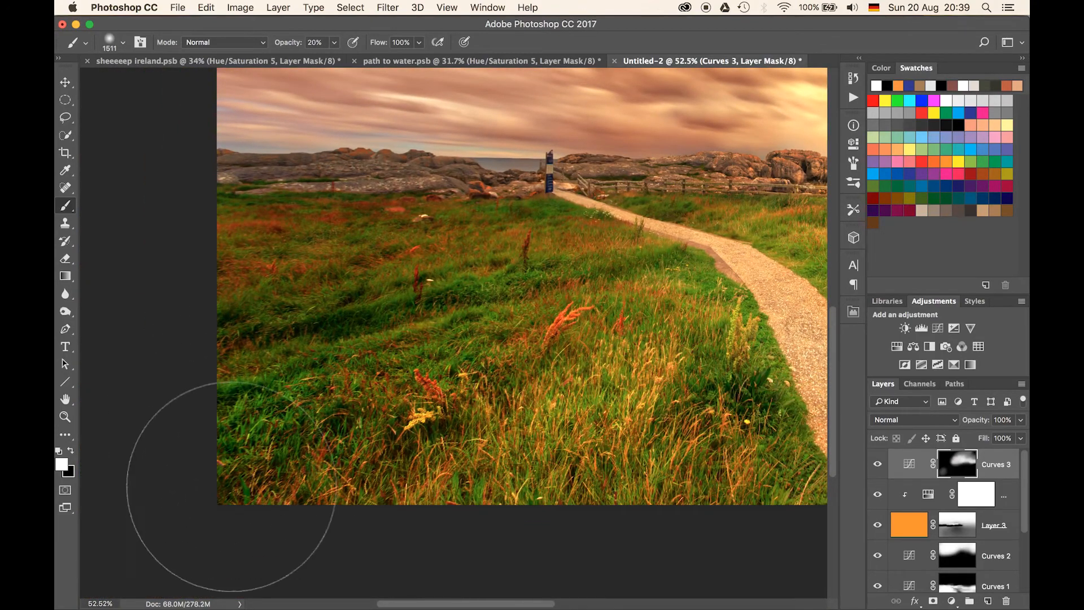
pyautogui.moveTo(271, 408); pyautogui.dragTo(177, 438)
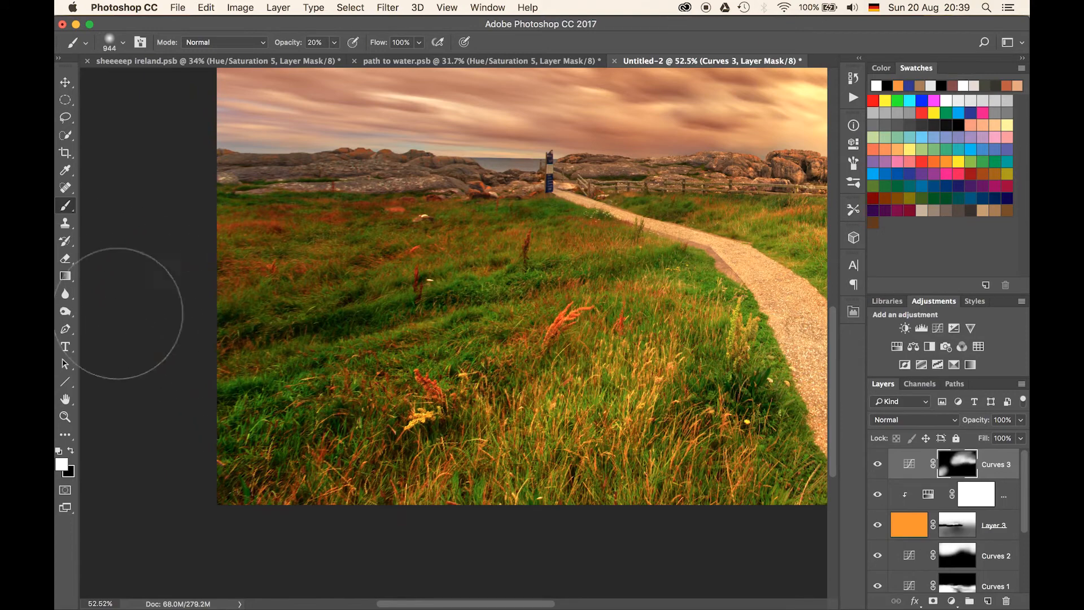
pyautogui.moveTo(249, 271); pyautogui.dragTo(433, 237)
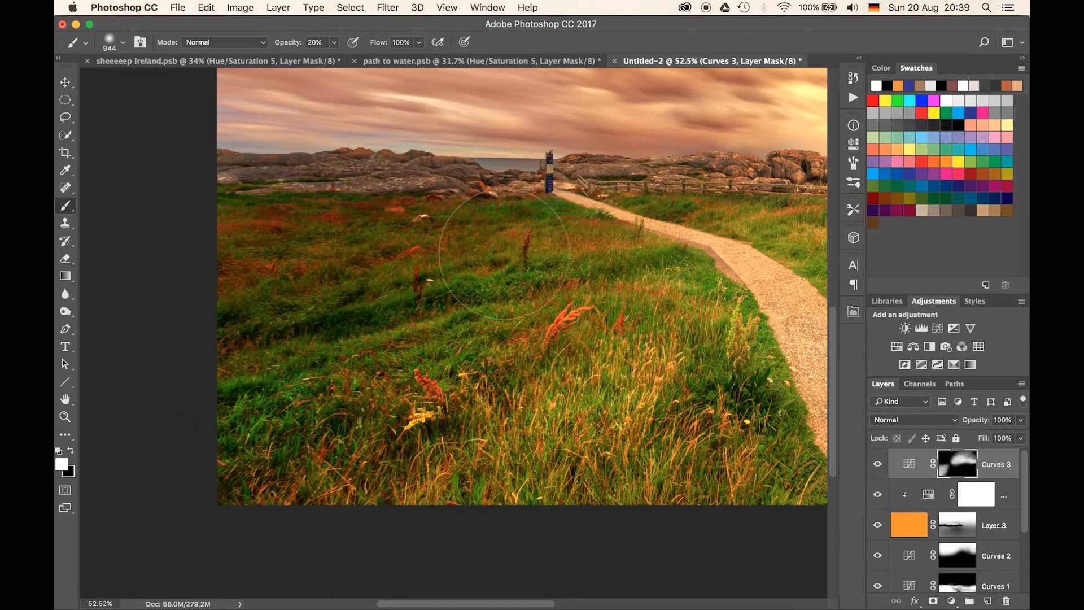
pyautogui.scroll(-3, 480, 237)
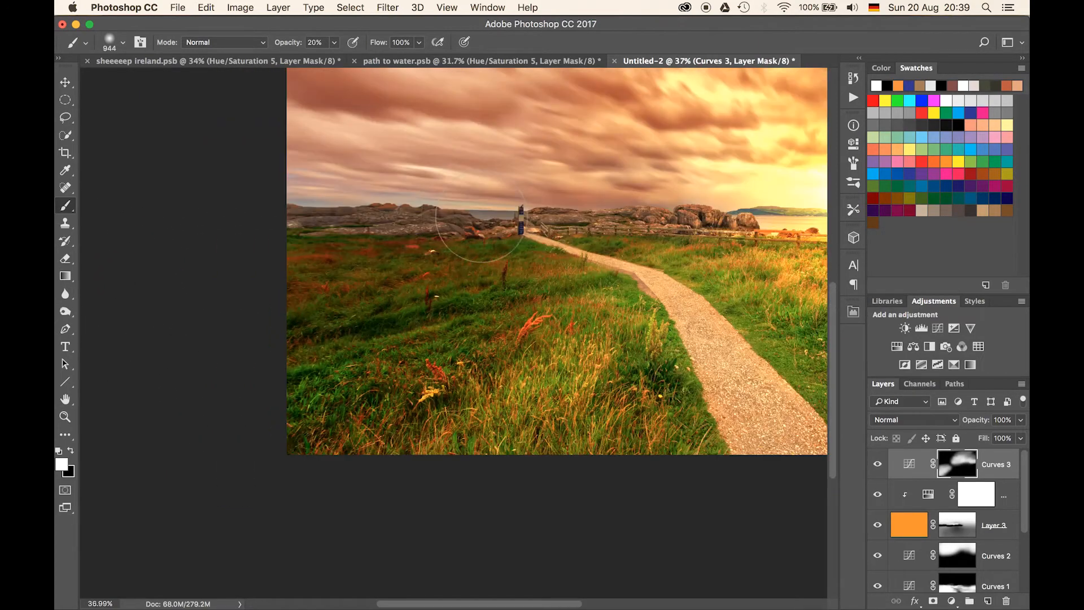
# Step: Paint white on the Curves 3 mask over the lower meadow and the grass right of the path with a large soft brush at 20% opacity
pyautogui.scroll(-2, 482, 216)
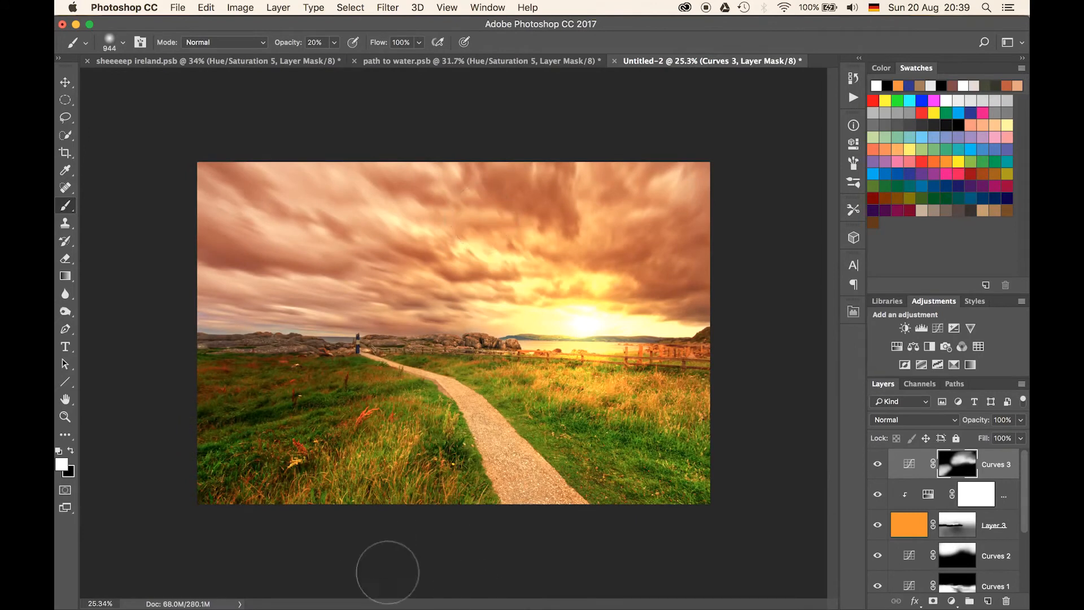
pyautogui.moveTo(323, 533); pyautogui.dragTo(386, 430)
pyautogui.moveTo(453, 496); pyautogui.dragTo(464, 479)
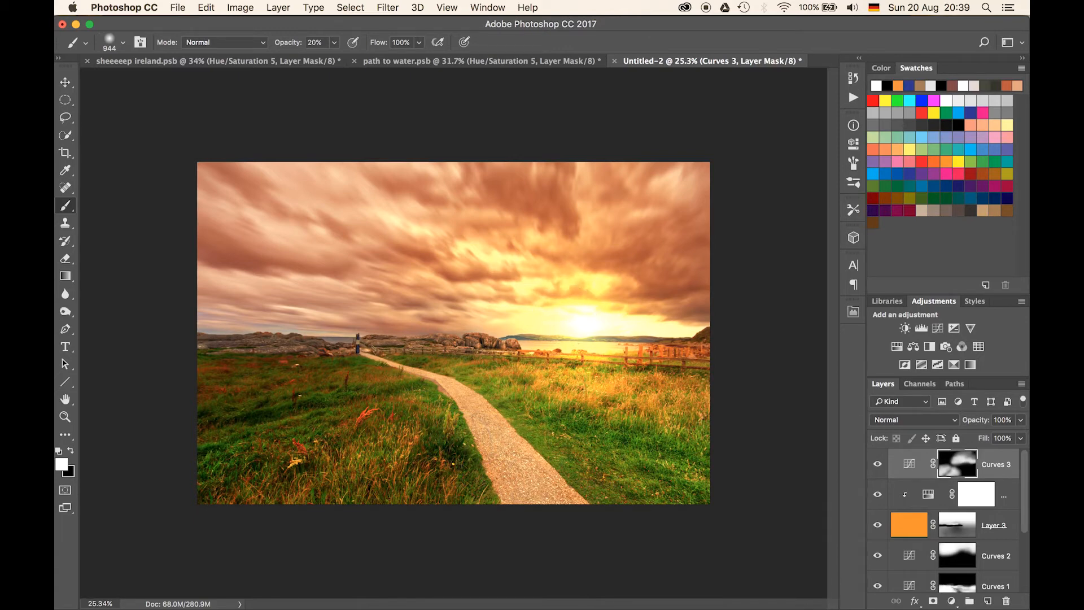
pyautogui.moveTo(492, 415)
pyautogui.mouseDown()
pyautogui.moveTo(465, 415)
pyautogui.moveTo(462, 373)
pyautogui.moveTo(651, 489)
pyautogui.mouseUp()
pyautogui.moveTo(526, 449); pyautogui.dragTo(661, 513)
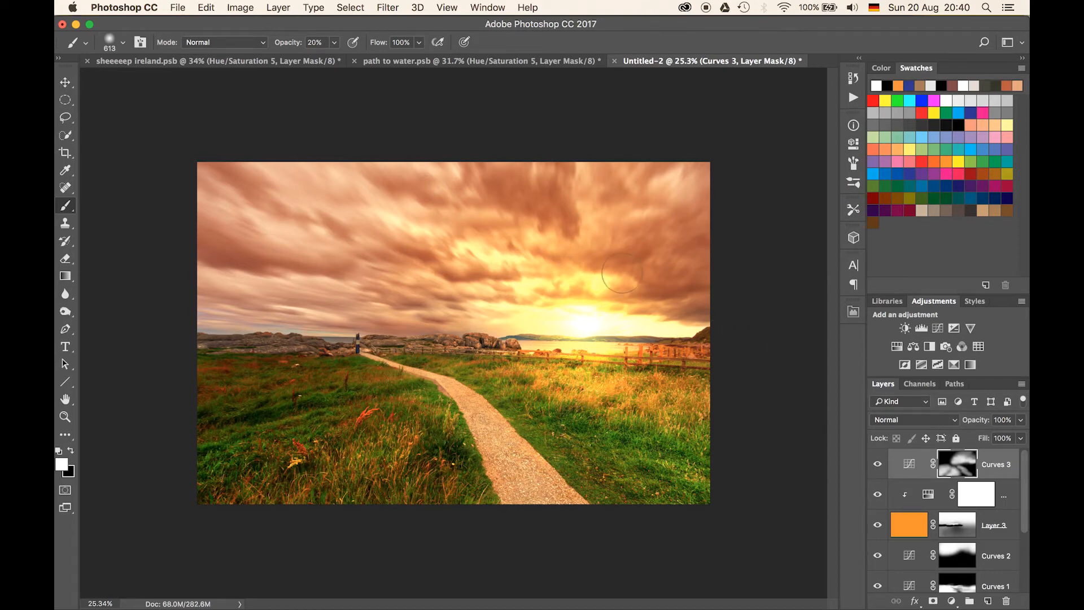
# Step: Split the Underlying Layer white Blend If slider of the orange Layer 3 to 185 / 255
pyautogui.scroll(1, 561, 332)
pyautogui.scroll(3, 562, 332)
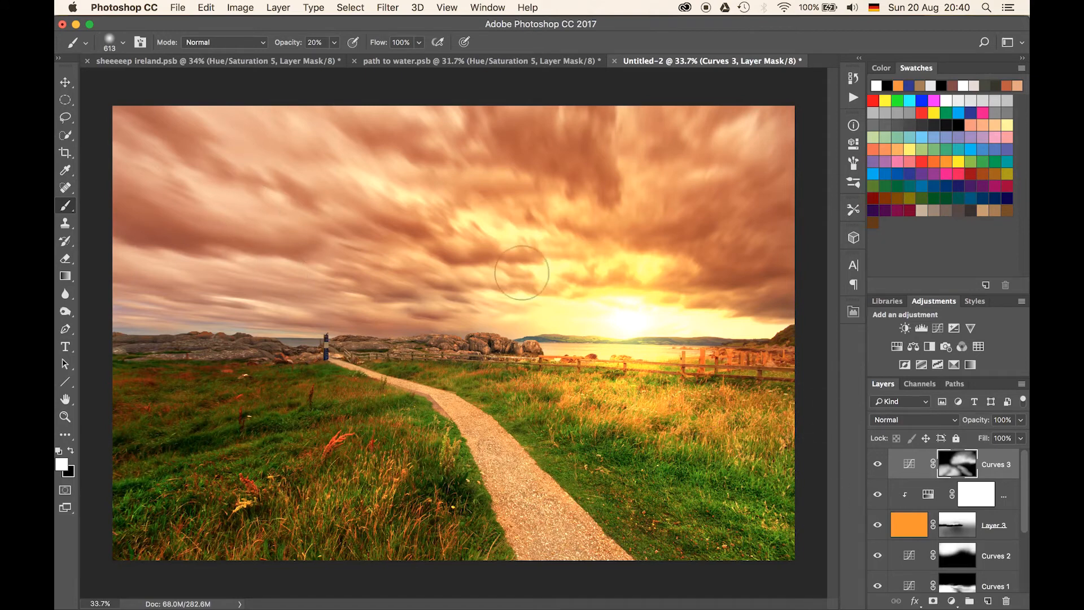
pyautogui.click(916, 534)
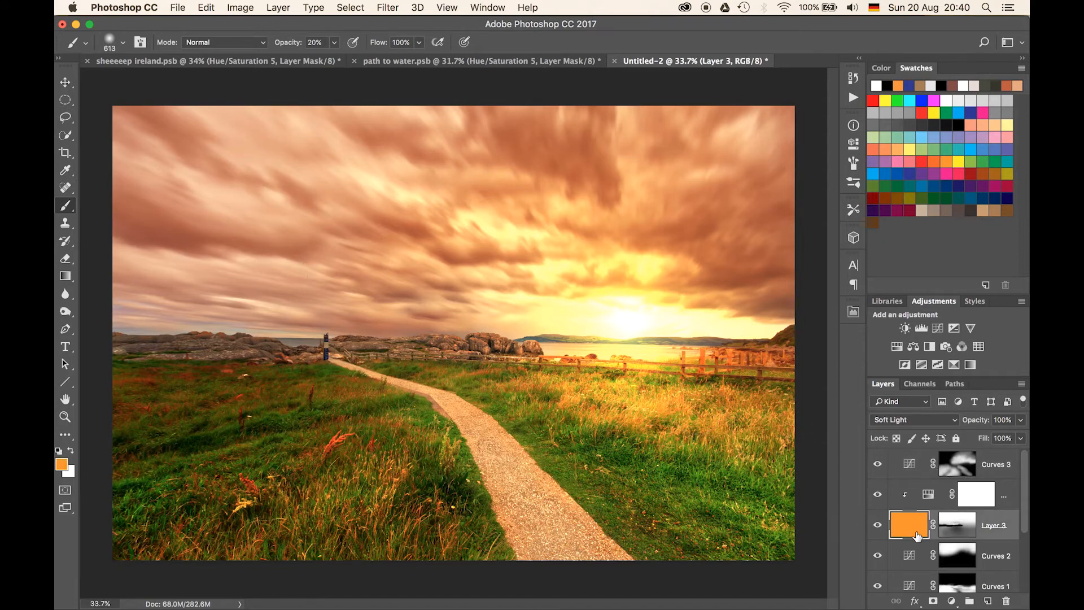
pyautogui.doubleClick(1008, 519)
pyautogui.moveTo(545, 34); pyautogui.dragTo(777, 36)
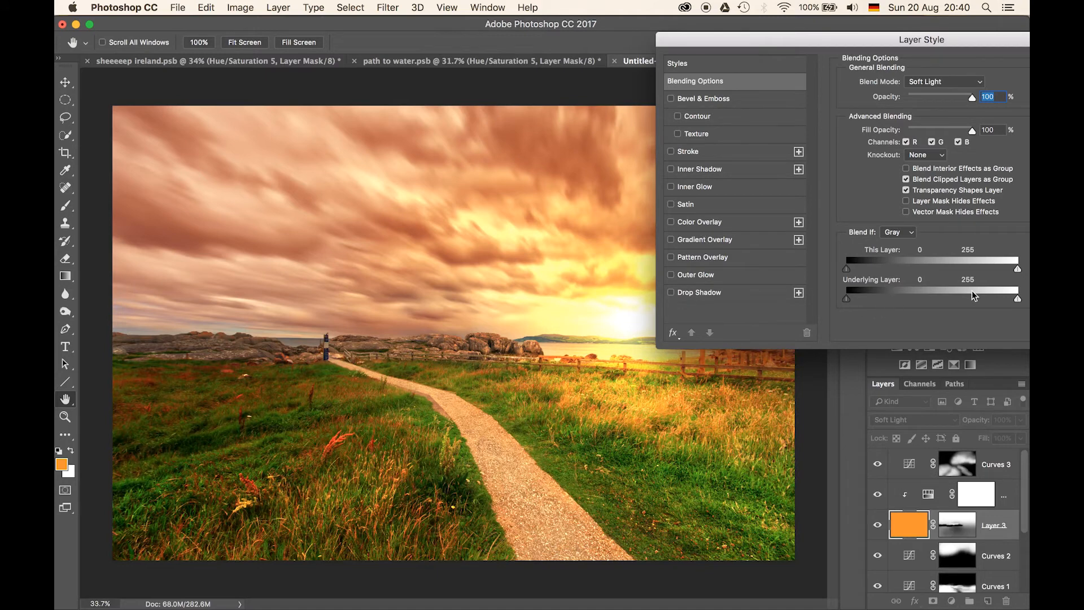
pyautogui.moveTo(1016, 299); pyautogui.dragTo(972, 306)
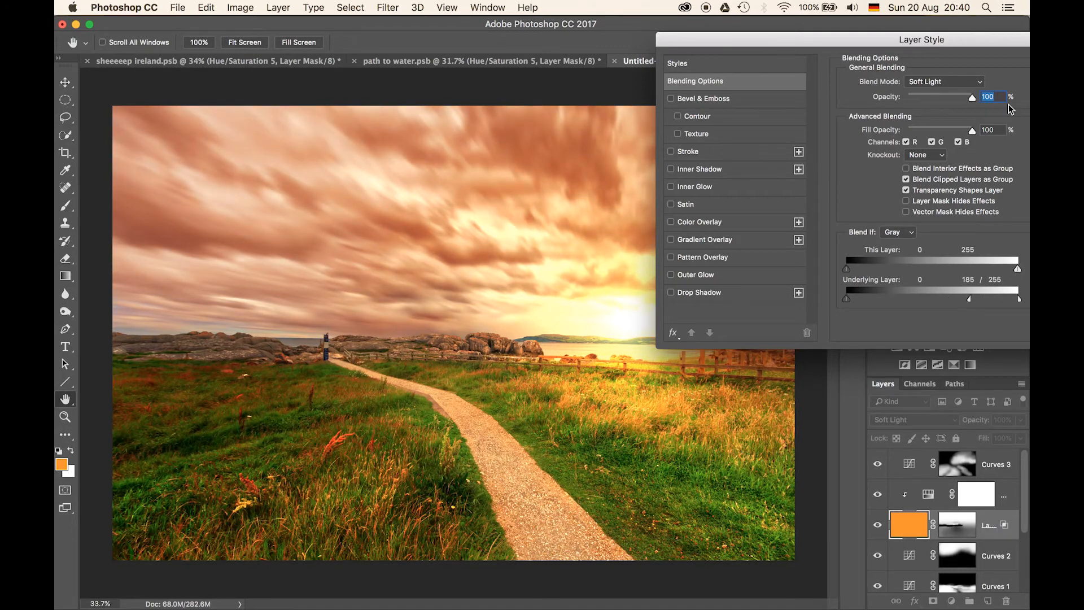
pyautogui.moveTo(993, 46); pyautogui.dragTo(809, 56)
pyautogui.click(936, 75)
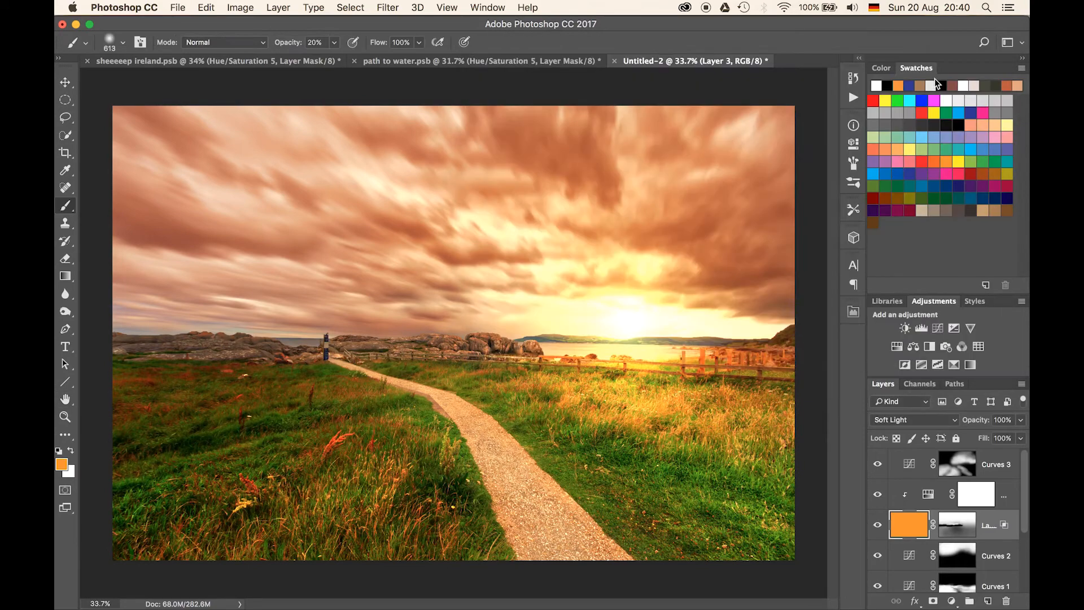
# Step: Add a Hue/Saturation adjustment above Curves 3 and target its Reds
pyautogui.click(953, 468)
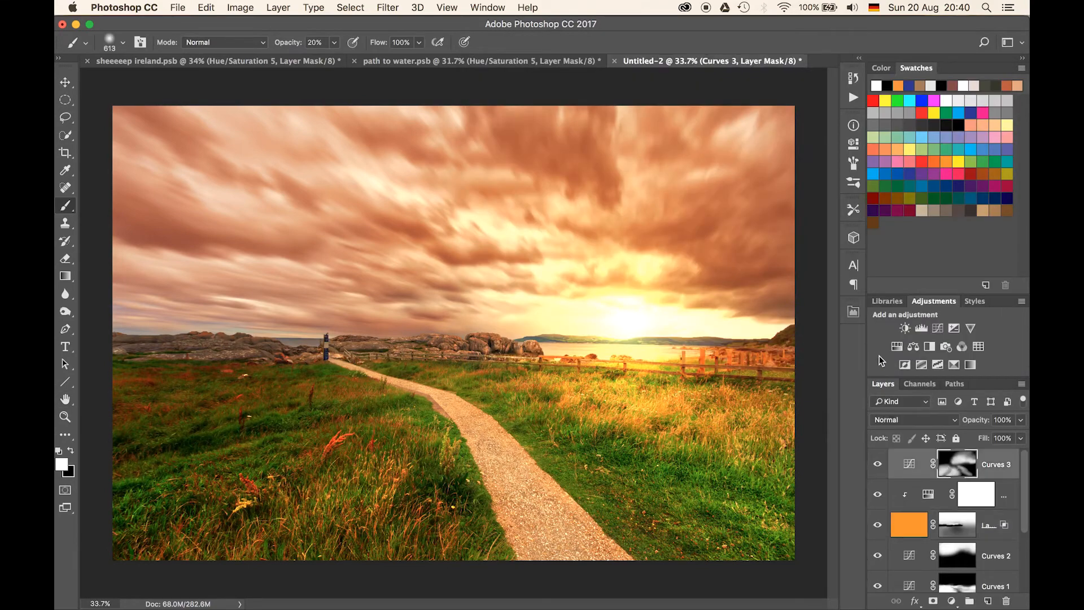
pyautogui.click(897, 347)
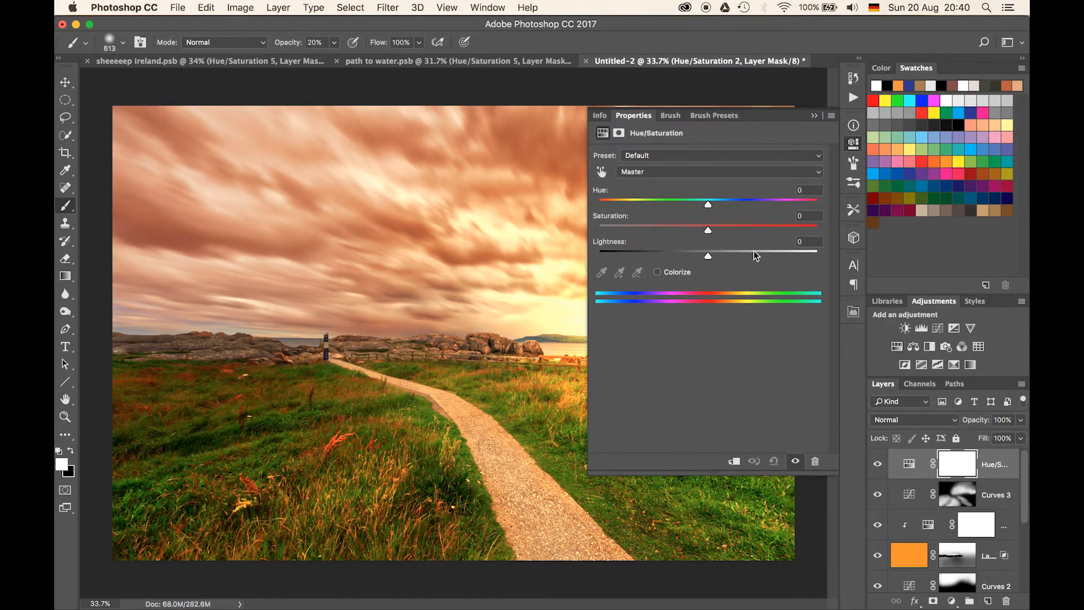
pyautogui.click(704, 173)
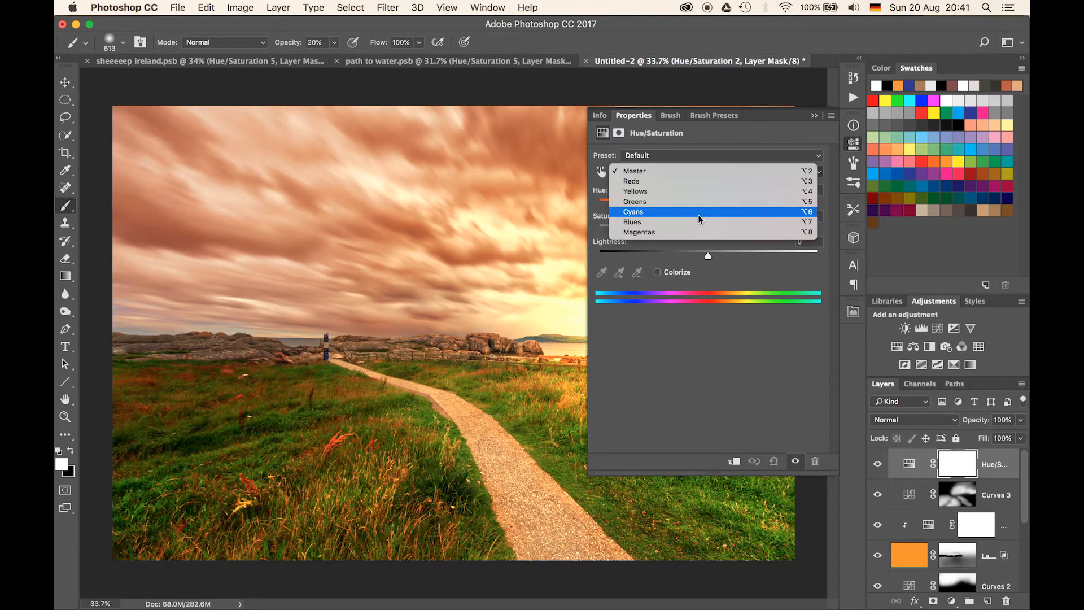
pyautogui.click(693, 182)
# Step: Try an extreme shift of the Reds with hue +169 and saturation +97
pyautogui.moveTo(722, 229); pyautogui.dragTo(816, 229)
pyautogui.click(813, 203)
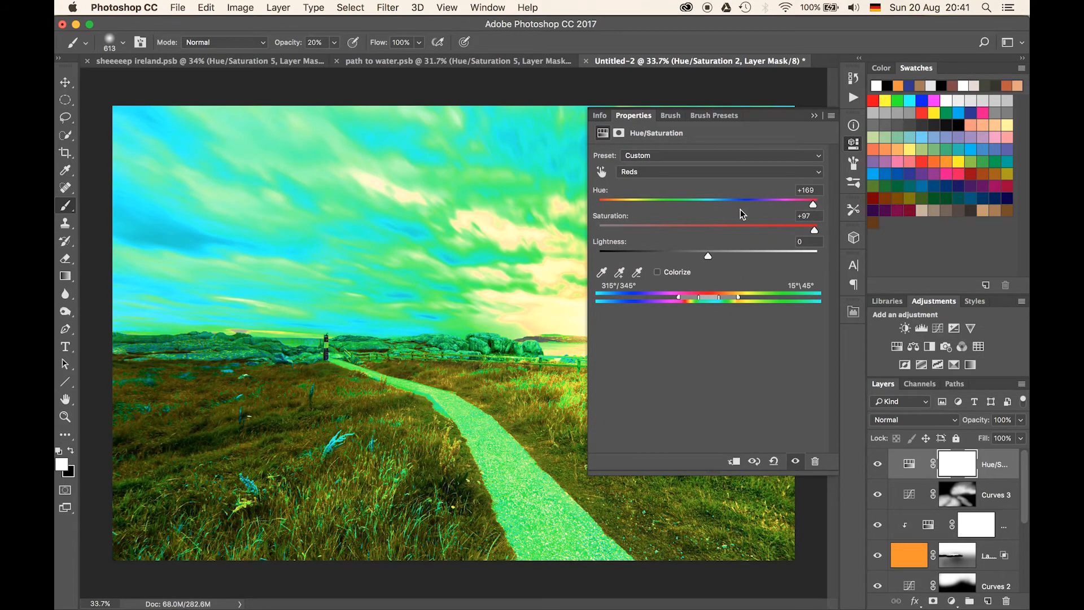
pyautogui.click(710, 226)
pyautogui.click(709, 201)
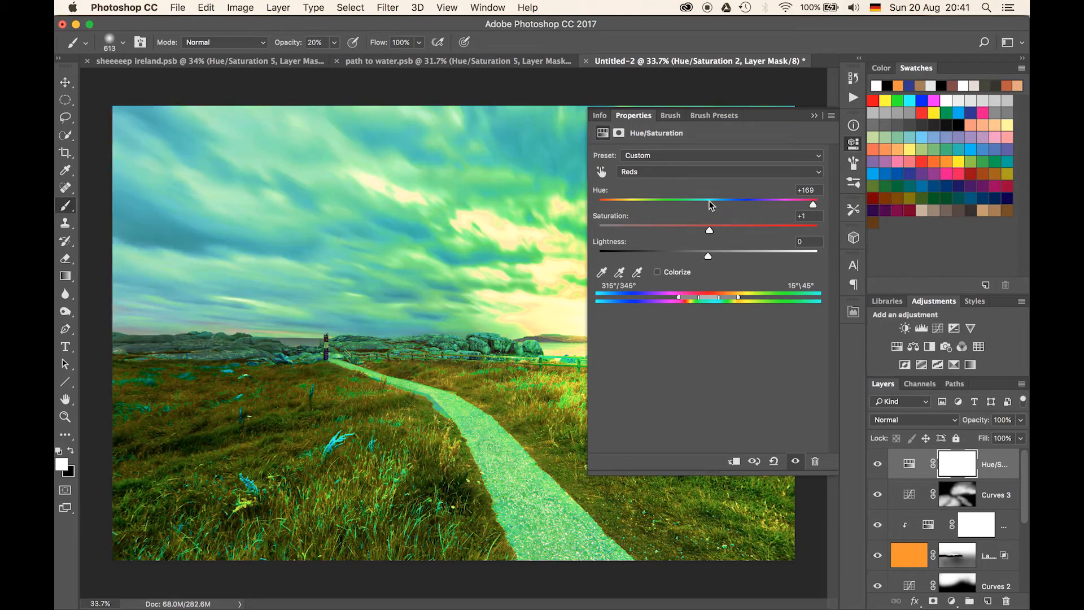
# Step: Set the Reds to hue -28 and saturation -49, and invert the adjustment's mask to black
pyautogui.moveTo(710, 204); pyautogui.dragTo(634, 212)
pyautogui.moveTo(710, 230); pyautogui.dragTo(679, 209)
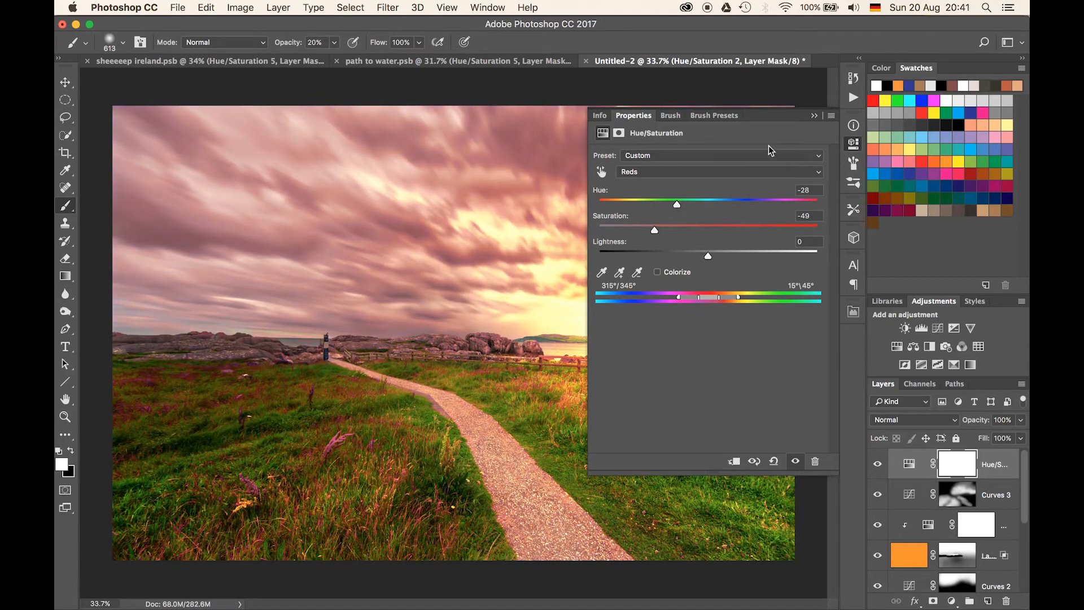
pyautogui.click(814, 115)
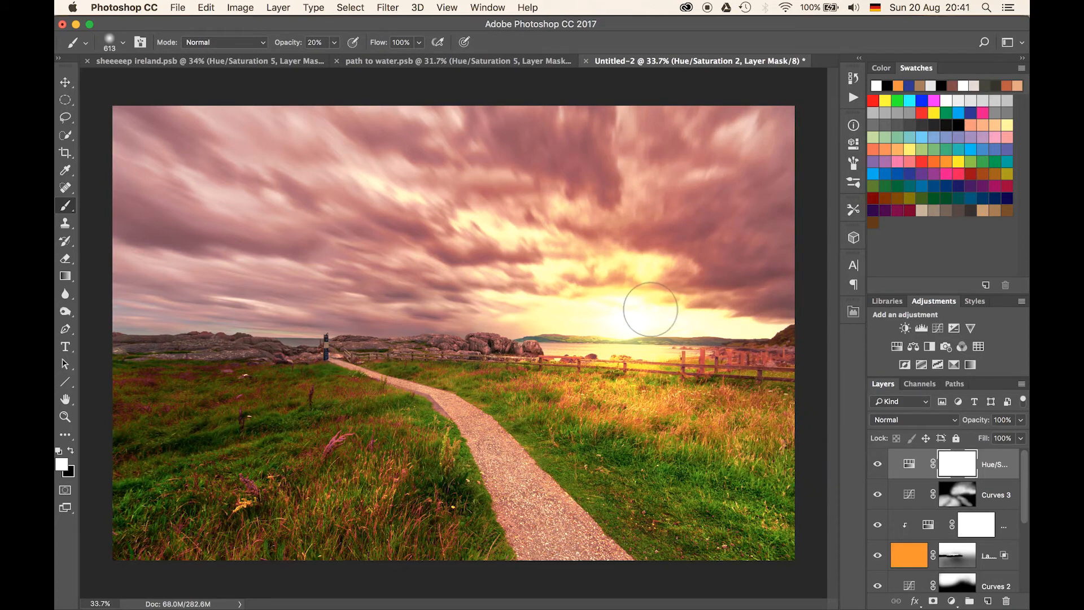
pyautogui.press('super+i')
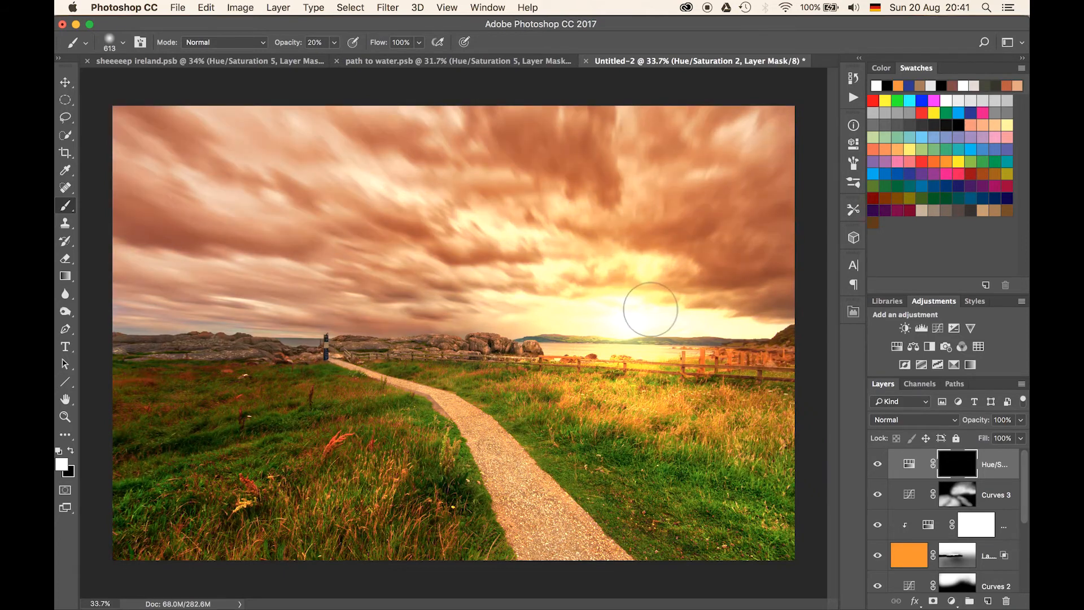
# Step: Paint white on the Hue/Saturation 2 mask over the clouds away from the sun with large soft brushes at 20% opacity
pyautogui.moveTo(351, 200); pyautogui.dragTo(520, 193)
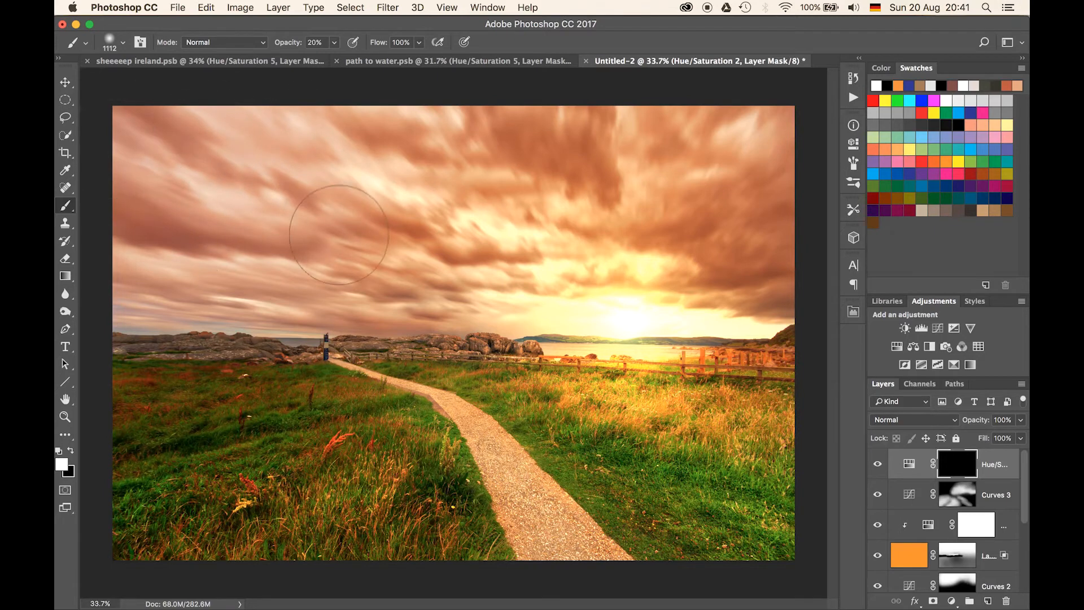
pyautogui.moveTo(339, 235); pyautogui.dragTo(412, 240)
pyautogui.moveTo(396, 240)
pyautogui.mouseDown()
pyautogui.moveTo(365, 238)
pyautogui.moveTo(169, 290)
pyautogui.moveTo(344, 264)
pyautogui.moveTo(192, 272)
pyautogui.moveTo(135, 217)
pyautogui.moveTo(208, 185)
pyautogui.moveTo(416, 173)
pyautogui.moveTo(220, 120)
pyautogui.moveTo(480, 167)
pyautogui.mouseUp()
pyautogui.moveTo(496, 249)
pyautogui.mouseDown()
pyautogui.moveTo(561, 237)
pyautogui.moveTo(525, 246)
pyautogui.mouseUp()
pyautogui.moveTo(438, 255); pyautogui.dragTo(359, 265)
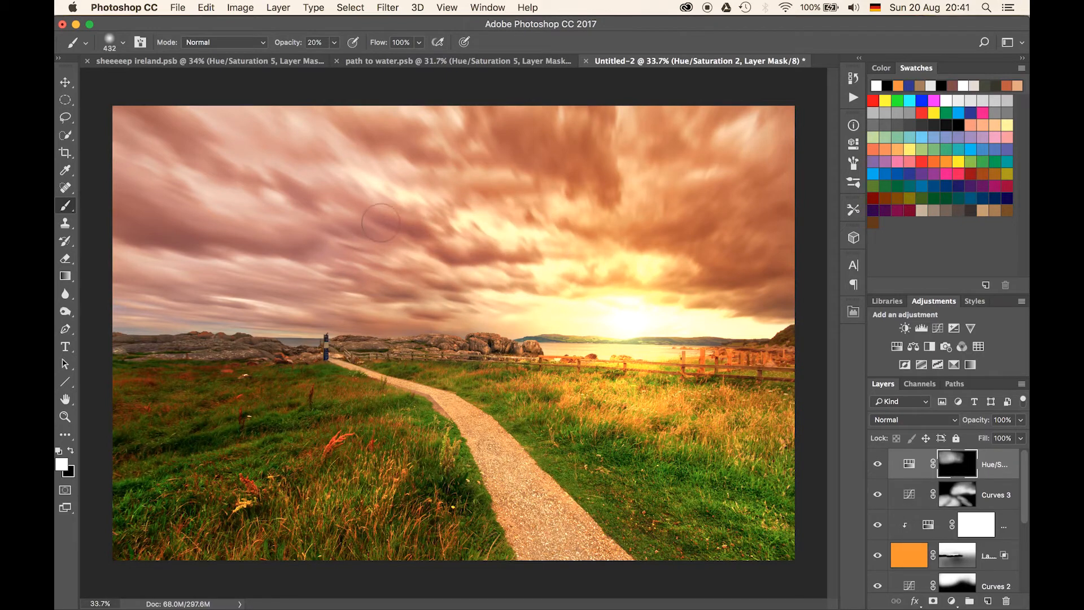
pyautogui.moveTo(168, 149); pyautogui.dragTo(198, 152)
pyautogui.moveTo(662, 131)
pyautogui.mouseDown()
pyautogui.moveTo(812, 96)
pyautogui.moveTo(750, 151)
pyautogui.mouseUp()
pyautogui.moveTo(150, 276); pyautogui.dragTo(418, 290)
pyautogui.moveTo(441, 287); pyautogui.dragTo(366, 290)
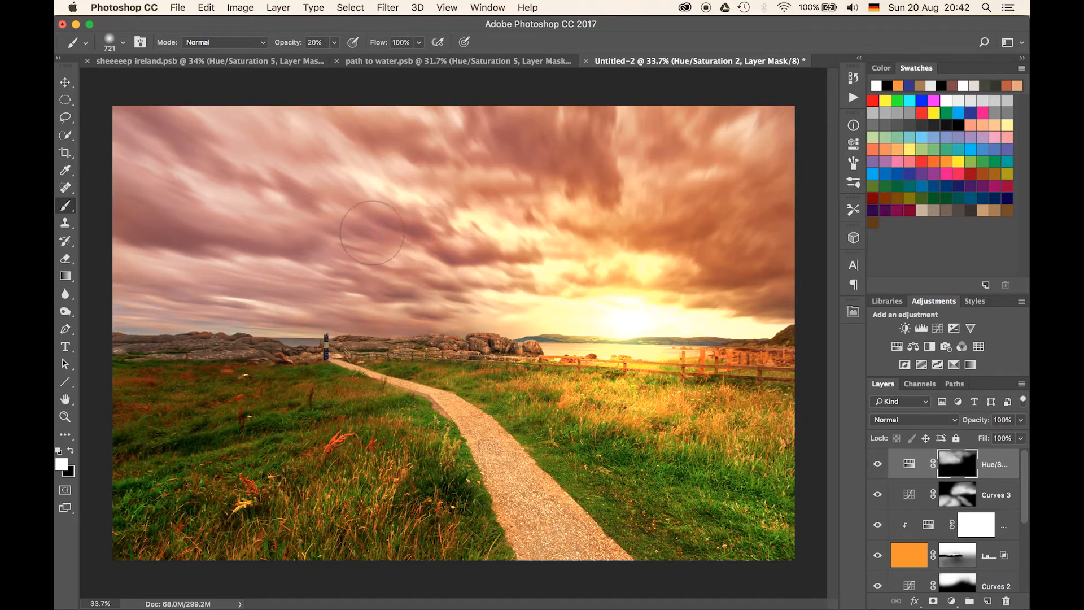
# Step: Paint black on the Hue/Saturation 2 mask over the clouds around the sun with a 1611 px soft brush at 20% opacity
pyautogui.moveTo(372, 232); pyautogui.dragTo(451, 232)
pyautogui.press('x')
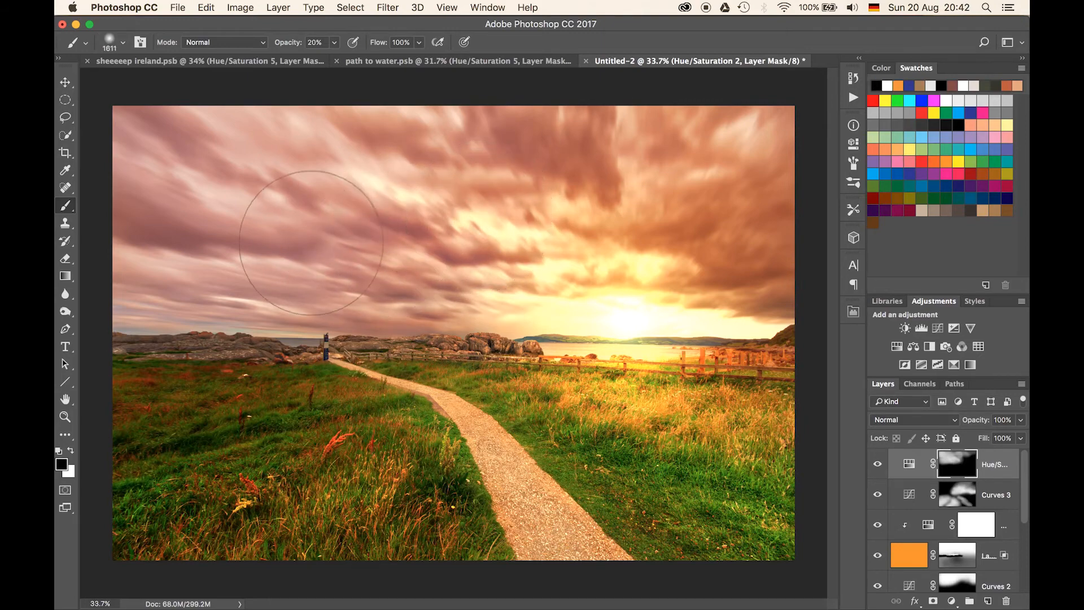
pyautogui.moveTo(311, 243)
pyautogui.mouseDown()
pyautogui.moveTo(456, 239)
pyautogui.moveTo(388, 229)
pyautogui.moveTo(492, 245)
pyautogui.moveTo(467, 204)
pyautogui.moveTo(364, 189)
pyautogui.moveTo(461, 232)
pyautogui.moveTo(411, 274)
pyautogui.moveTo(547, 278)
pyautogui.moveTo(609, 262)
pyautogui.mouseUp()
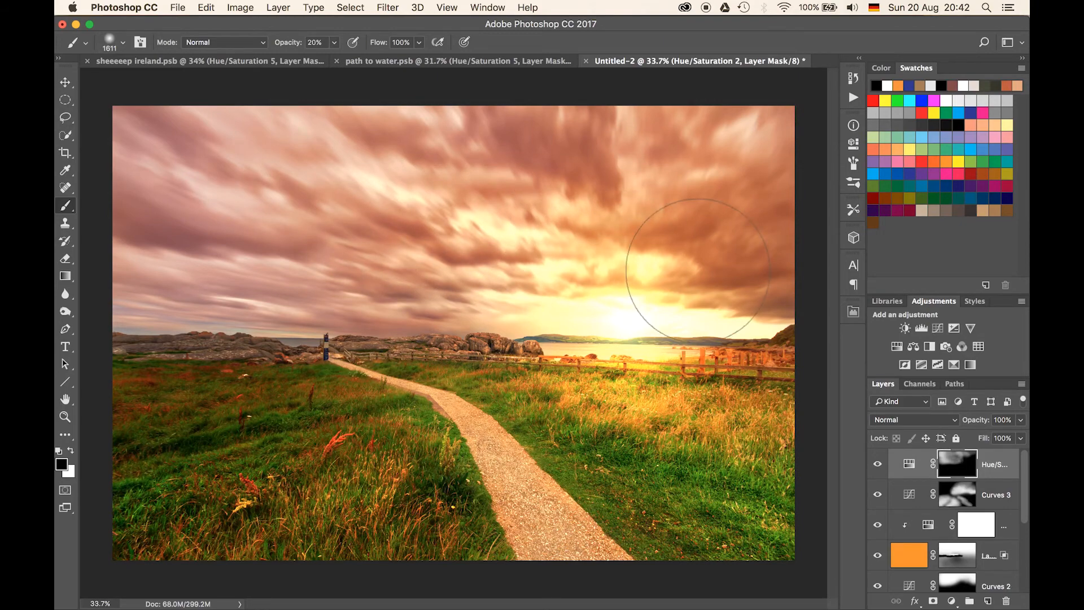
pyautogui.moveTo(698, 270)
pyautogui.mouseDown()
pyautogui.moveTo(624, 280)
pyautogui.moveTo(617, 317)
pyautogui.mouseUp()
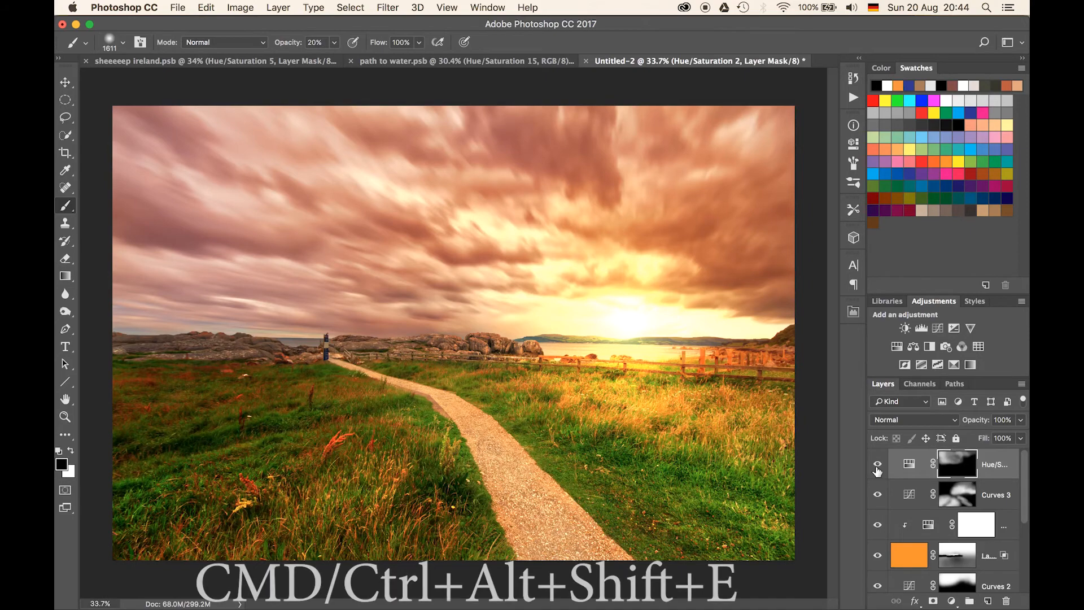
# Step: Stamp all visible layers into a new top layer and set its blend mode to Soft Light
pyautogui.press('super+alt+shift+e')
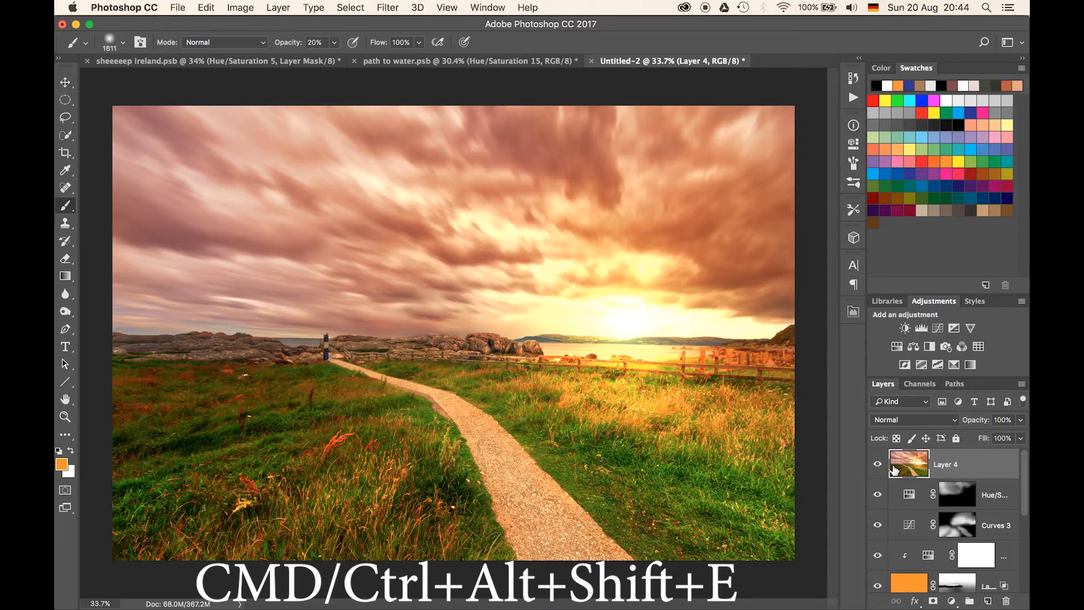
pyautogui.click(881, 418)
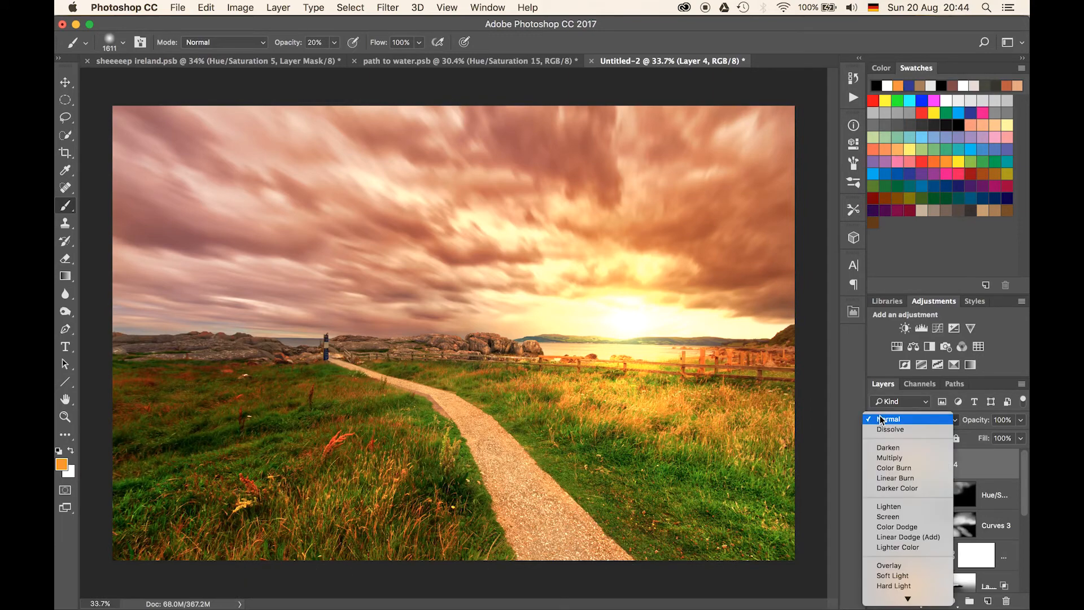
pyautogui.click(892, 575)
# Step: Apply a Gaussian Blur with a radius of 26.1 pixels to the stamped Layer 4
pyautogui.click(388, 8)
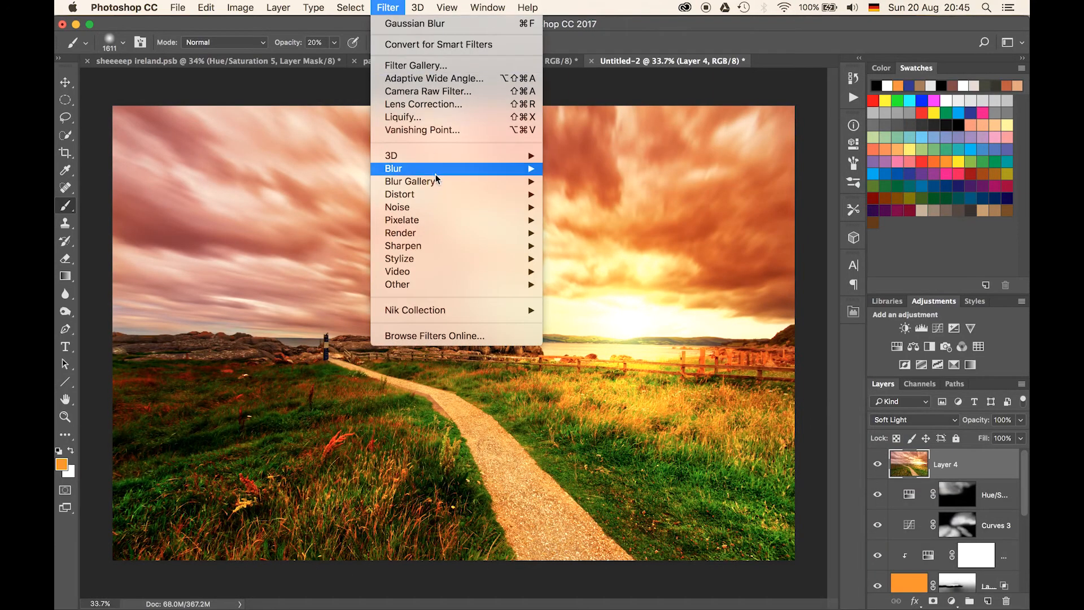
pyautogui.moveTo(435, 179)
pyautogui.click(581, 222)
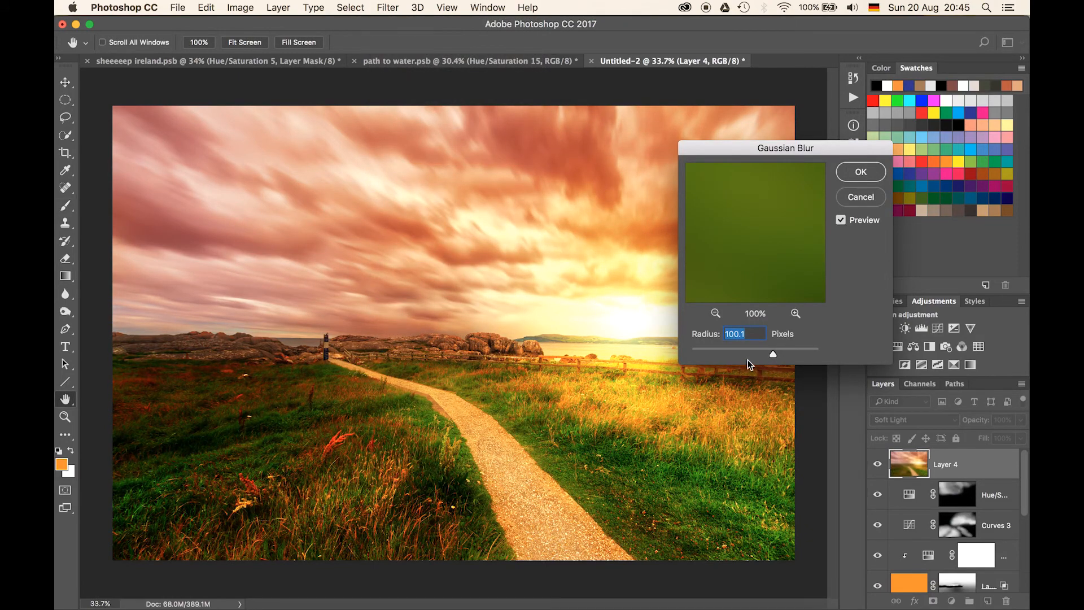
pyautogui.click(700, 348)
pyautogui.moveTo(700, 348); pyautogui.dragTo(805, 350)
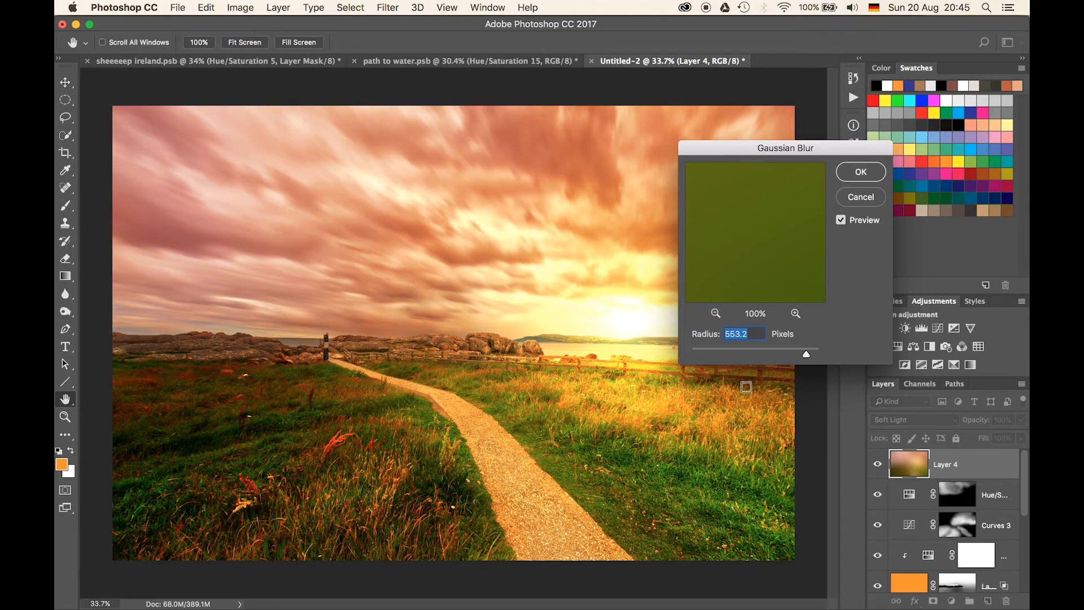
pyautogui.click(766, 348)
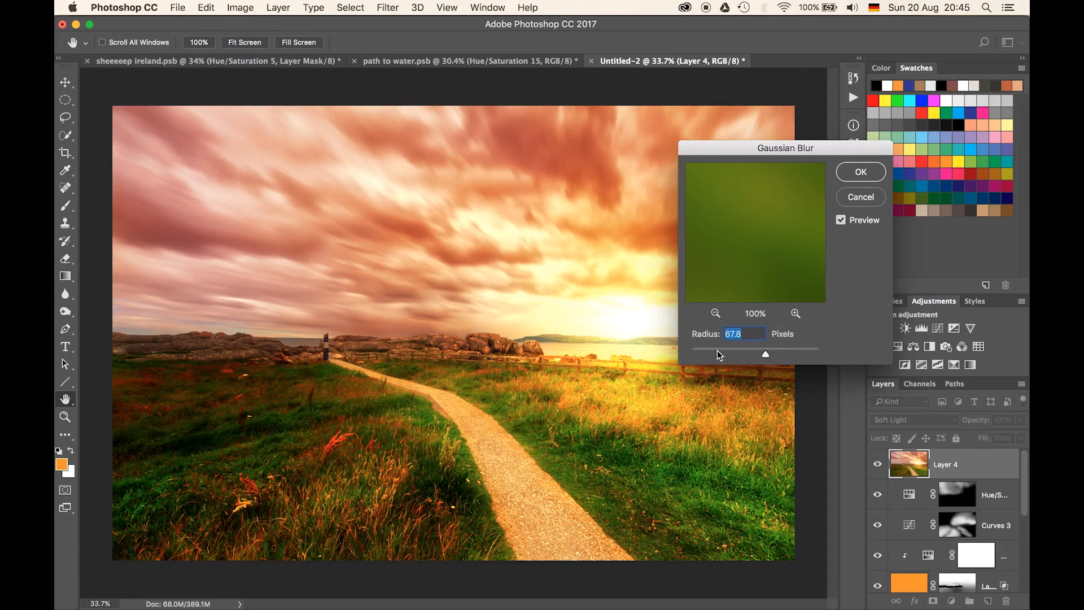
pyautogui.moveTo(717, 350); pyautogui.dragTo(751, 351)
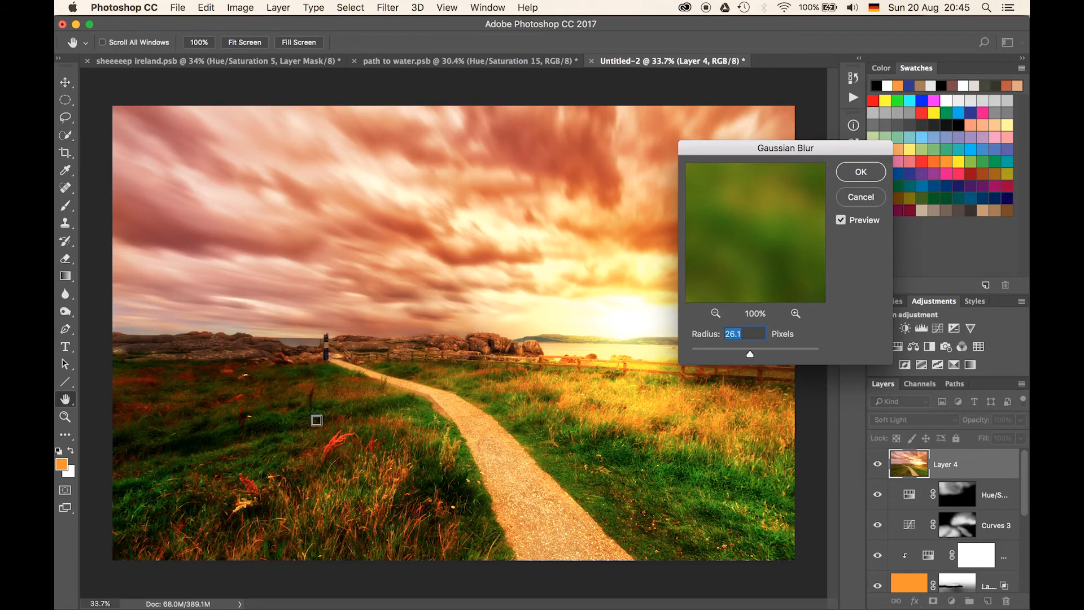
pyautogui.click(858, 172)
pyautogui.press('b')
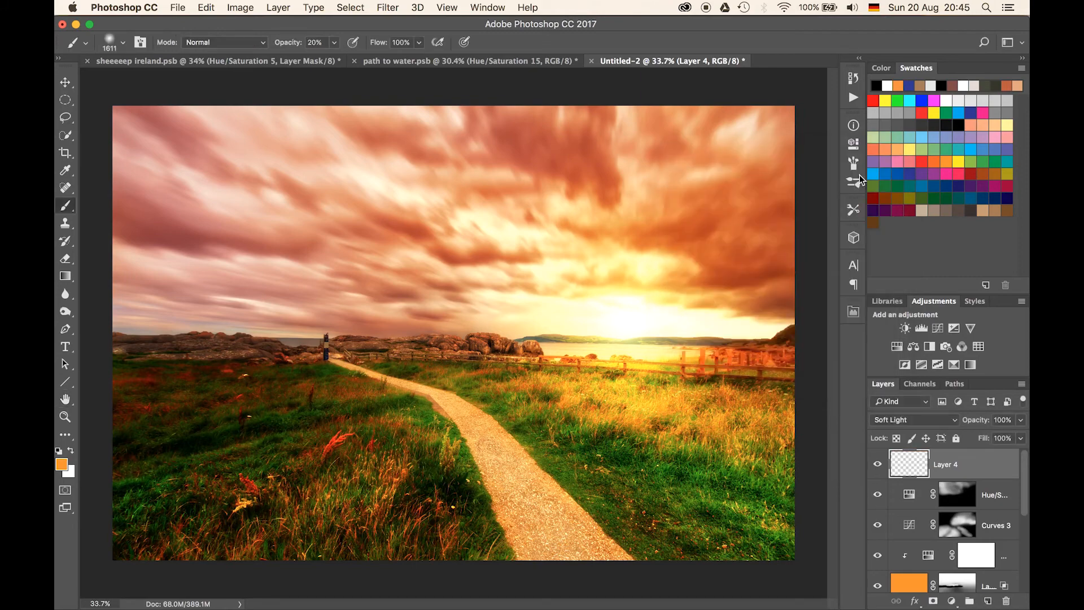
# Step: Compare the image with the blurred Soft Light layer hidden and shown
pyautogui.click(878, 465)
pyautogui.click(878, 465)
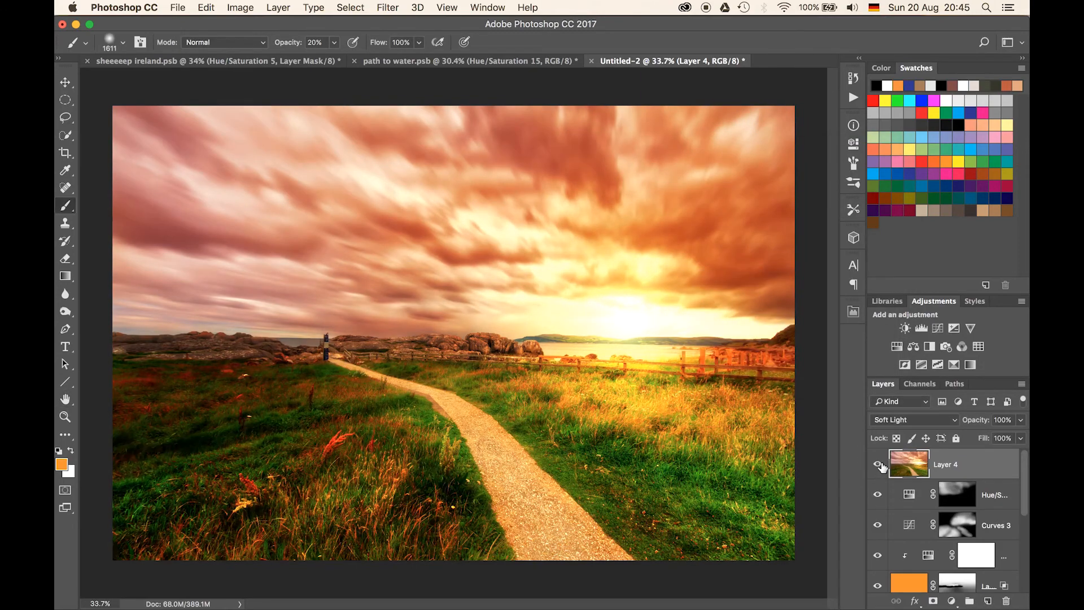
pyautogui.click(878, 464)
pyautogui.click(878, 465)
pyautogui.click(878, 465)
pyautogui.click(880, 465)
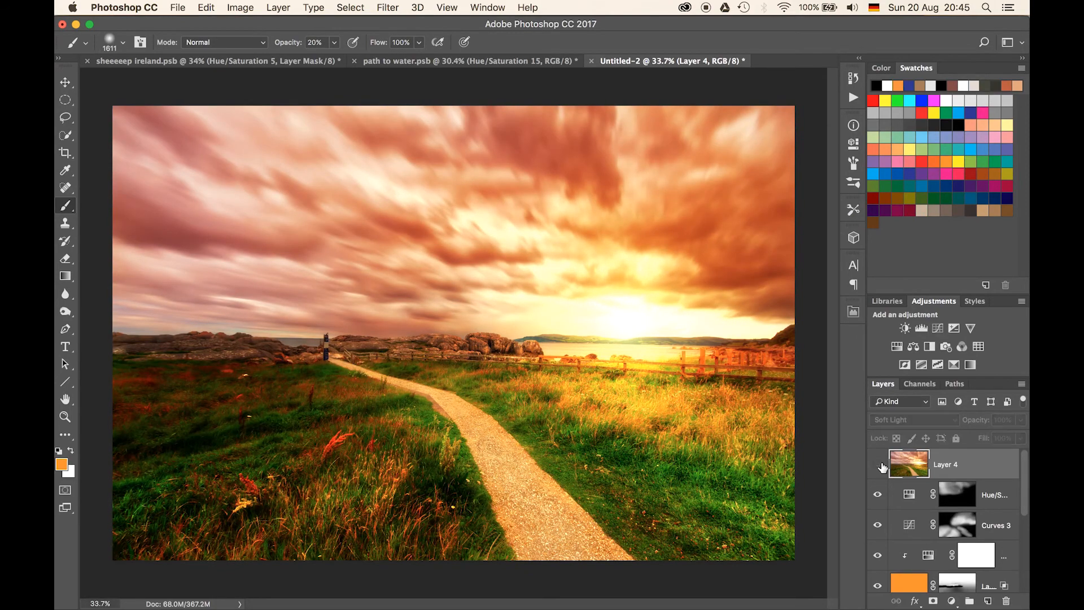
pyautogui.click(880, 465)
pyautogui.click(878, 465)
pyautogui.click(878, 464)
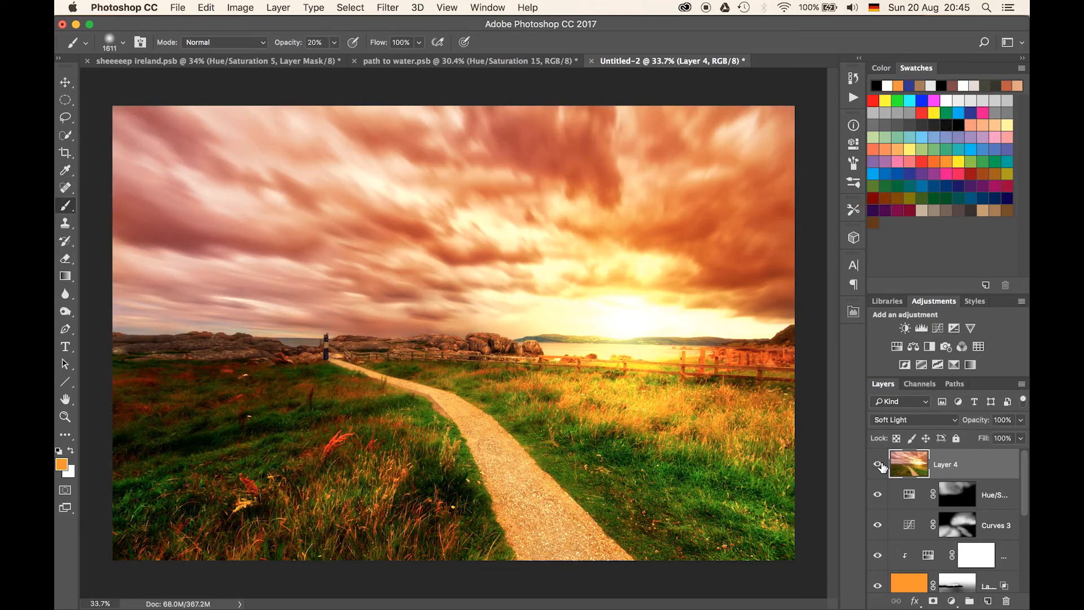
# Step: Add a white layer mask to the blurred Soft Light layer
pyautogui.press('super+i')
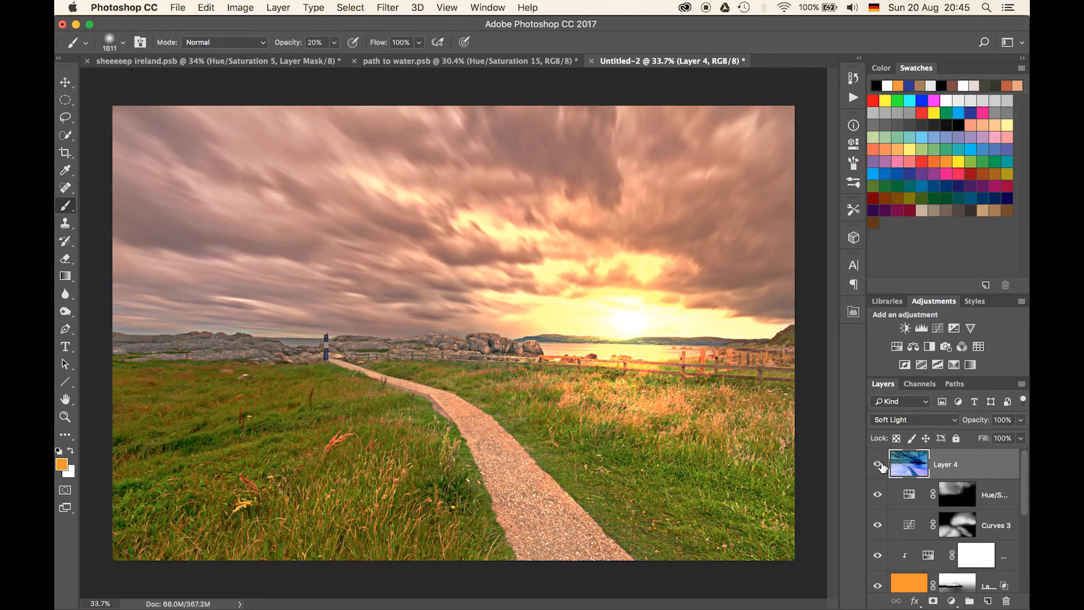
pyautogui.press('super+i')
pyautogui.click(933, 602)
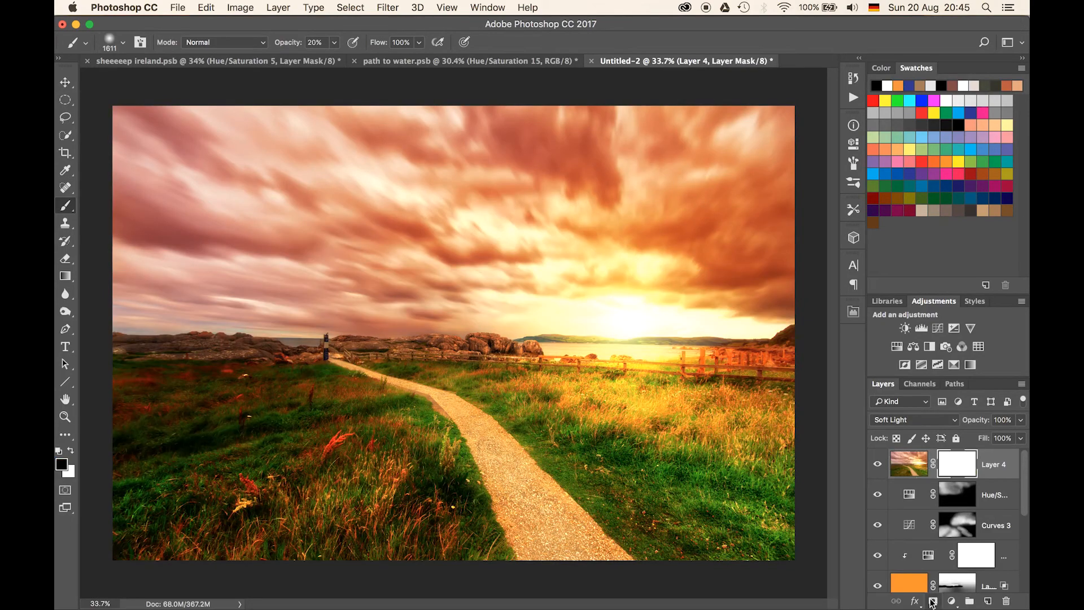
# Step: Invert the Layer 4 mask to black and paint white at 20% opacity over the sunlit grass and the foreground beside the path
pyautogui.press('super+i')
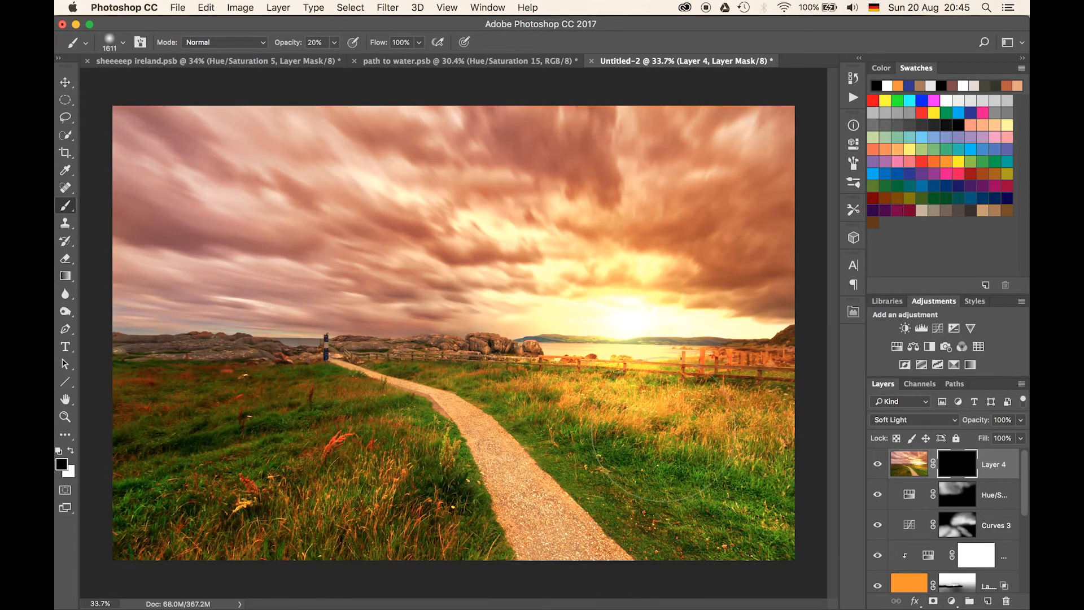
pyautogui.press('x')
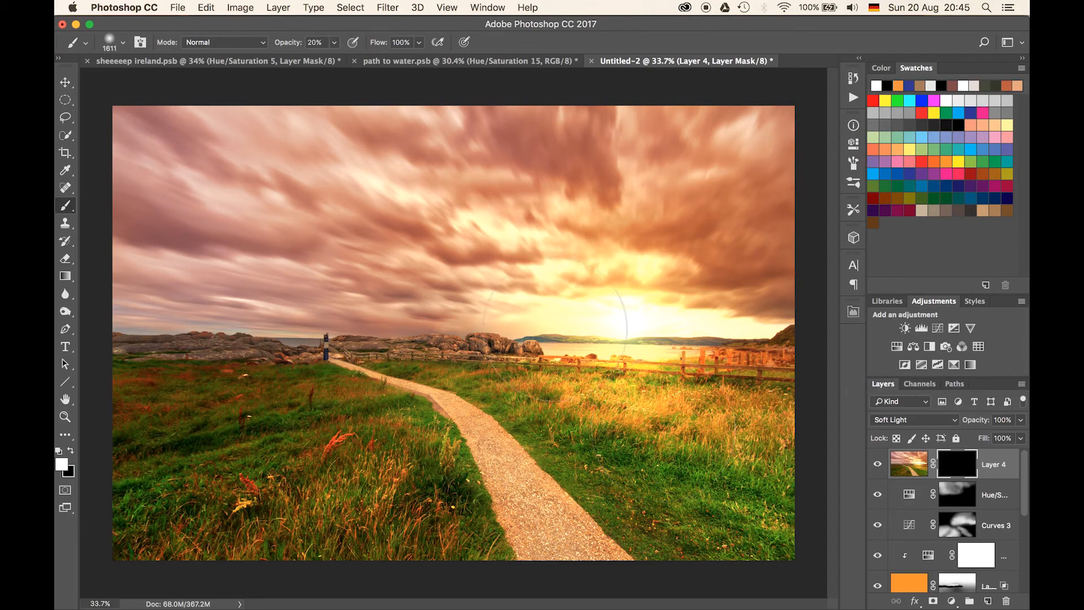
pyautogui.moveTo(667, 384)
pyautogui.mouseDown()
pyautogui.moveTo(584, 430)
pyautogui.moveTo(728, 423)
pyautogui.mouseUp()
pyautogui.moveTo(648, 415); pyautogui.dragTo(757, 448)
pyautogui.moveTo(638, 432); pyautogui.dragTo(705, 432)
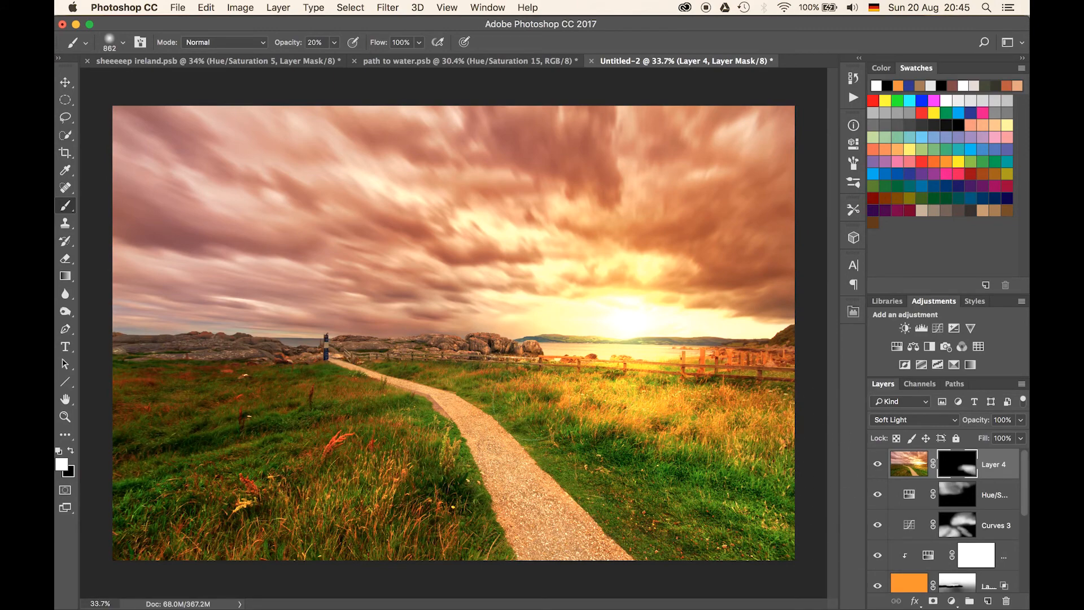
pyautogui.moveTo(369, 513)
pyautogui.mouseDown()
pyautogui.moveTo(150, 504)
pyautogui.moveTo(139, 441)
pyautogui.moveTo(328, 402)
pyautogui.moveTo(510, 534)
pyautogui.mouseUp()
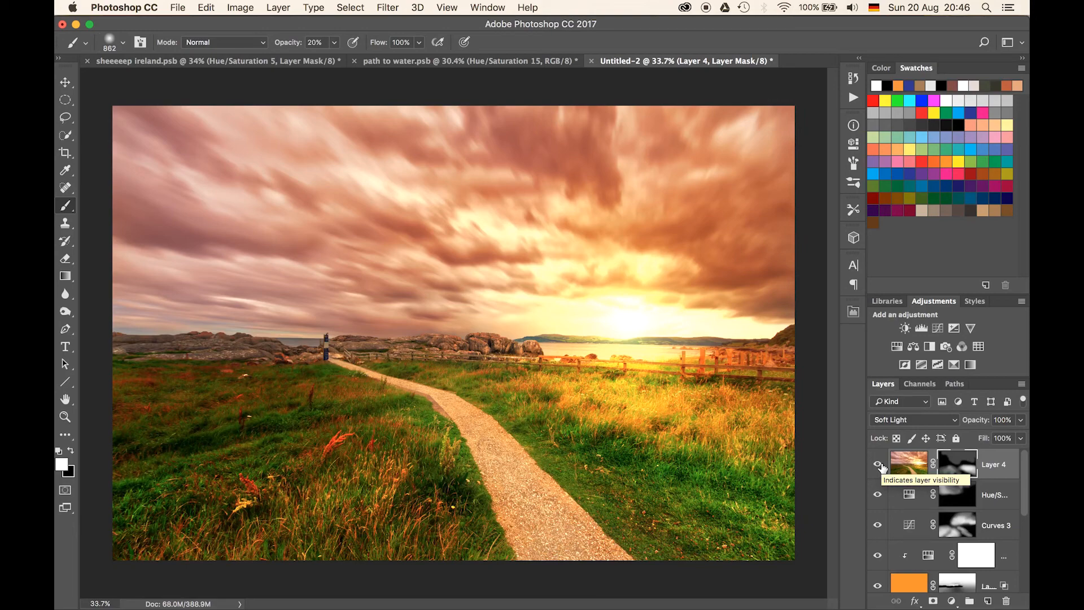
# Step: Add a Curves adjustment layer above Layer 4 and darken the midtones from input 128 to output 103
pyautogui.click(938, 328)
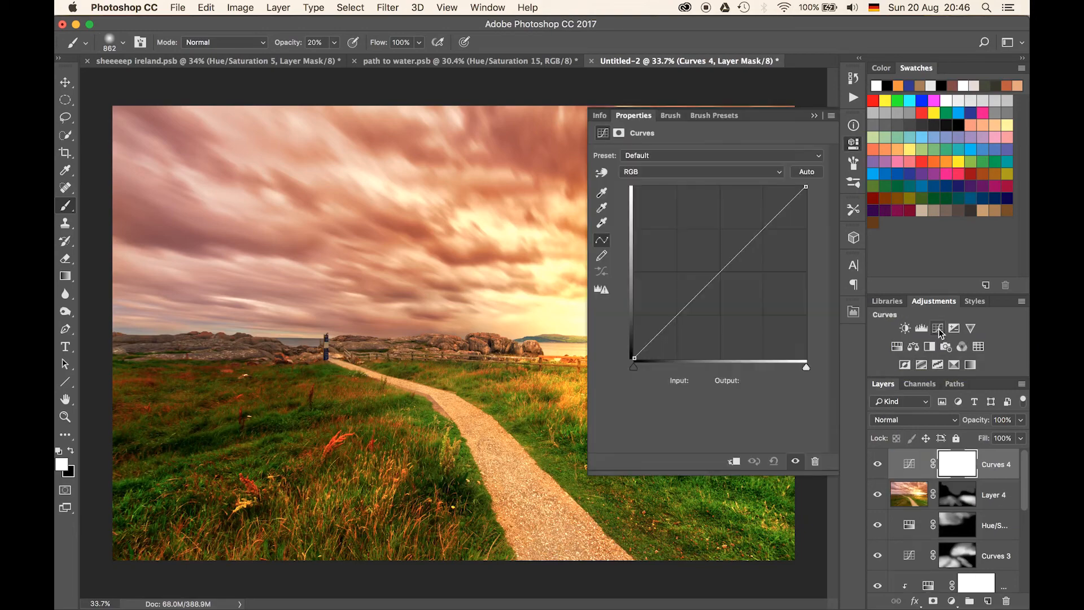
pyautogui.moveTo(718, 275); pyautogui.dragTo(720, 289)
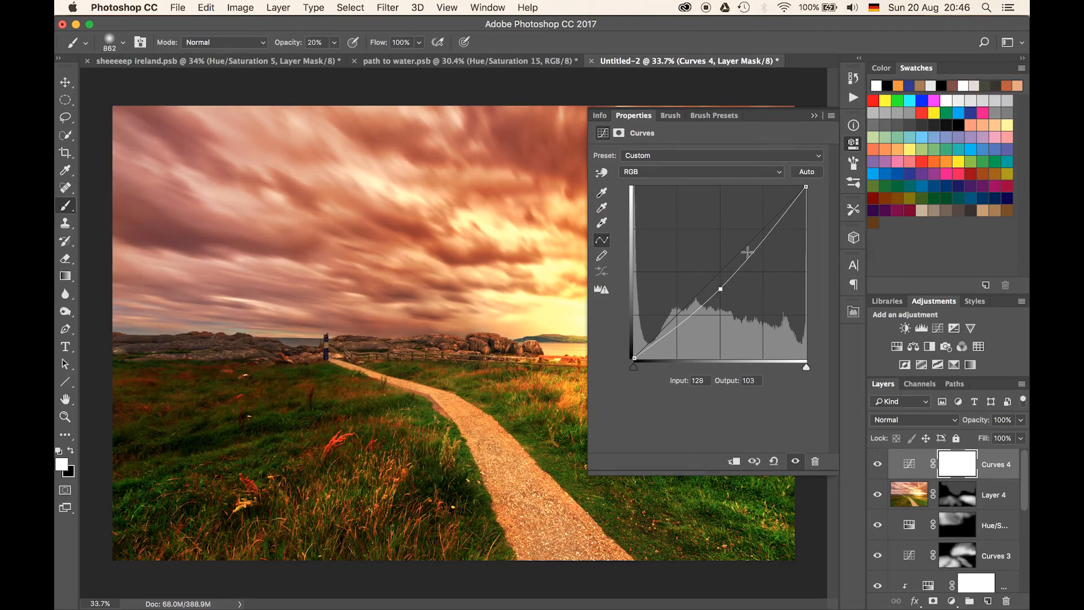
pyautogui.click(814, 116)
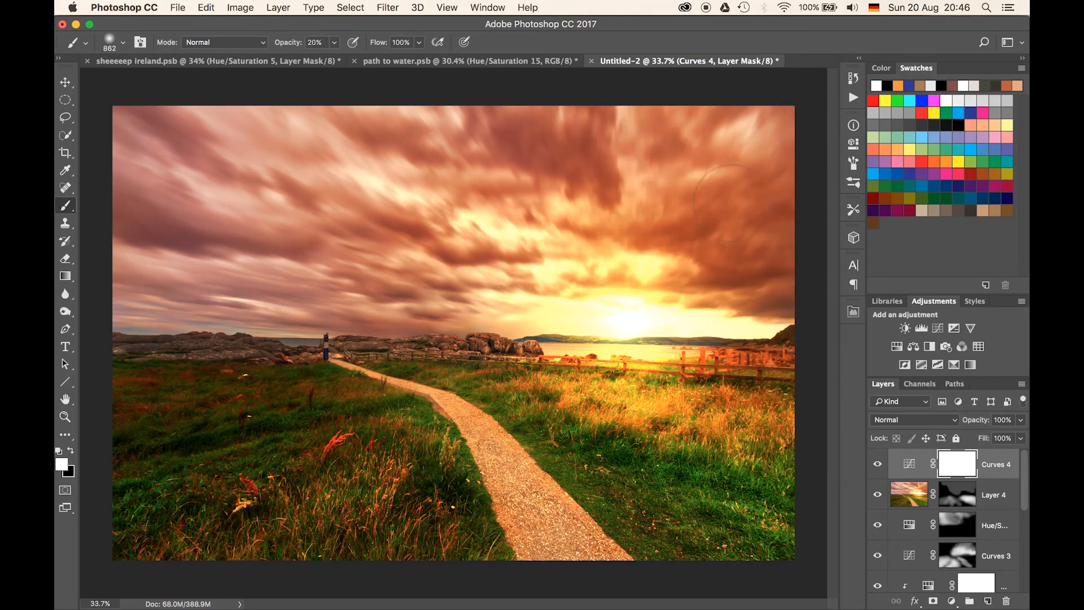
# Step: Draw a black-to-transparent radial gradient at 100% opacity on the Curves 4 mask, from the sun to beyond the lower-left image corner
pyautogui.press('g')
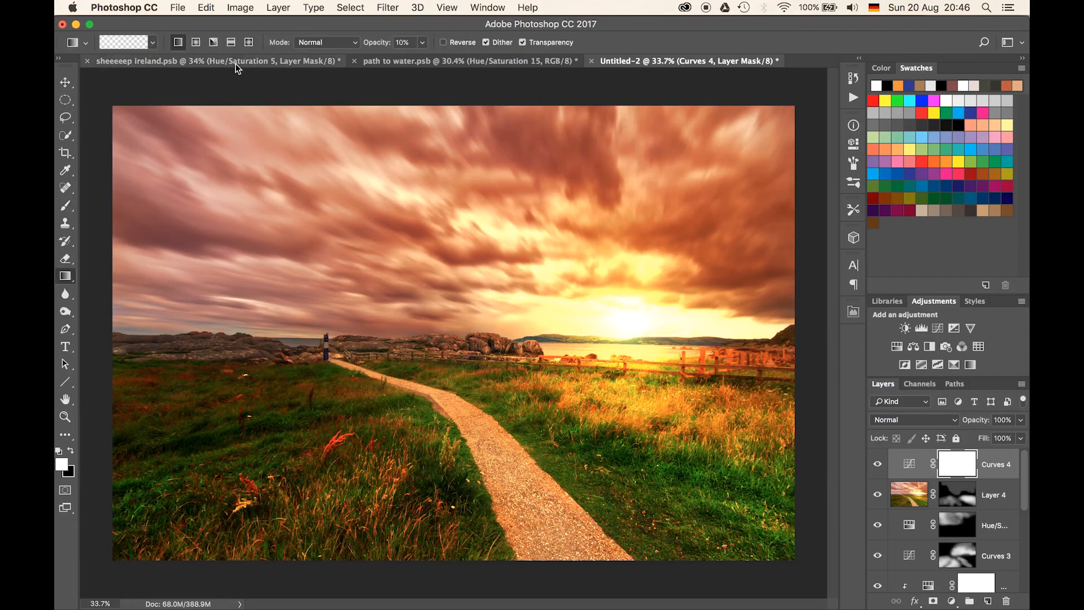
pyautogui.click(196, 44)
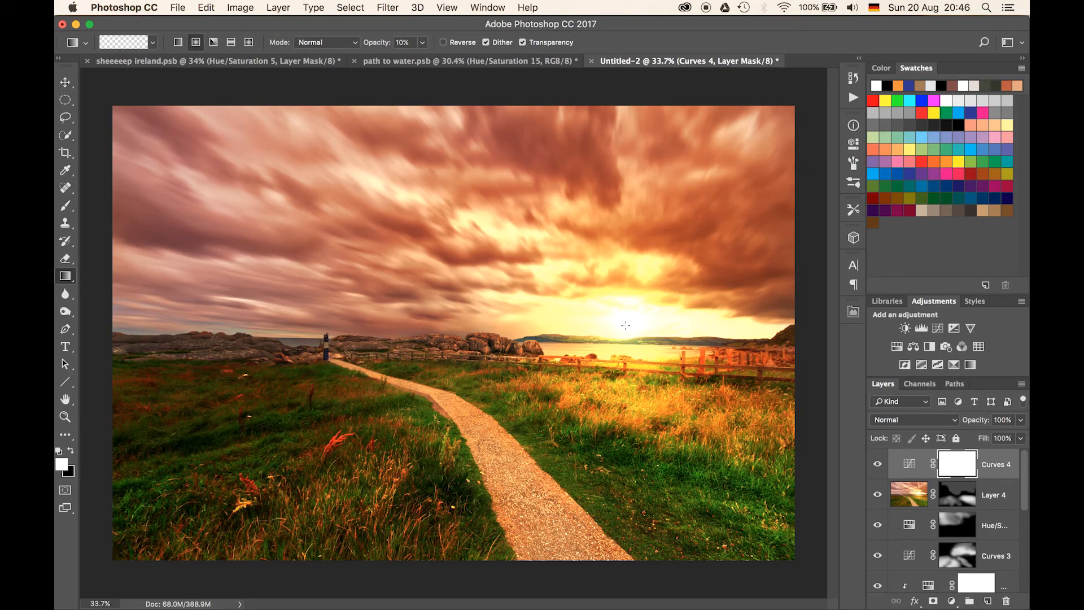
pyautogui.press('x')
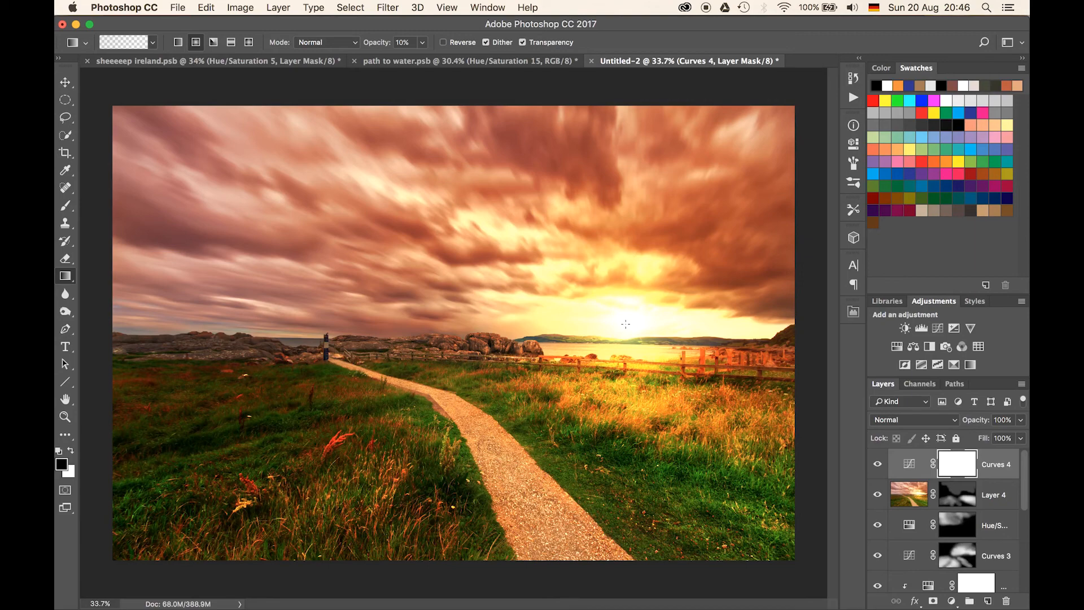
pyautogui.press('0')
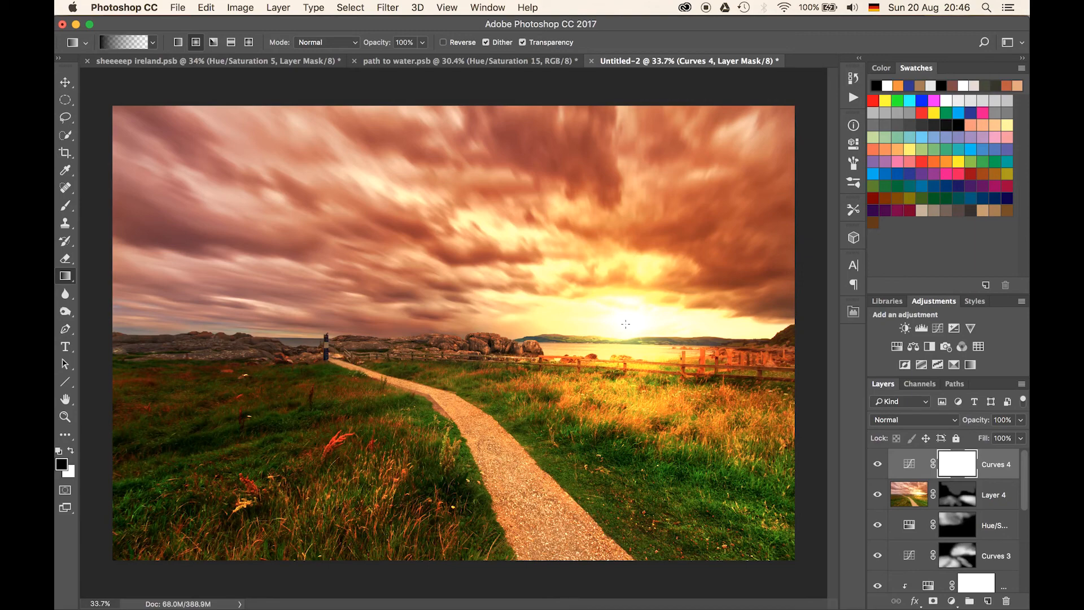
pyautogui.moveTo(625, 324); pyautogui.dragTo(101, 572)
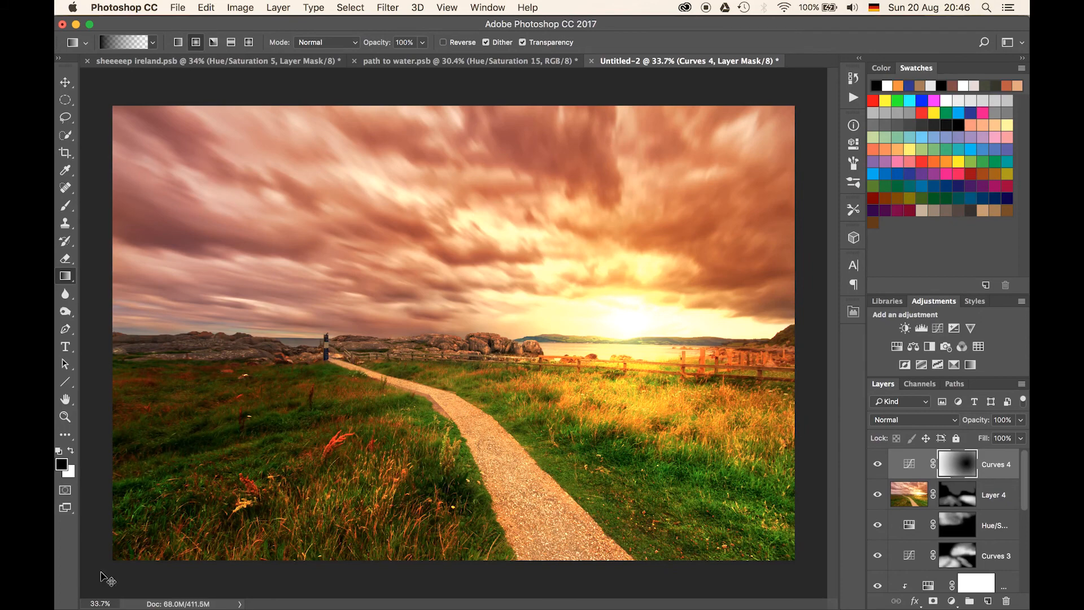
# Step: Try the Curves 4 mask inverted, compare the image with the layer hidden and shown, and undo the inversion
pyautogui.press('super+i')
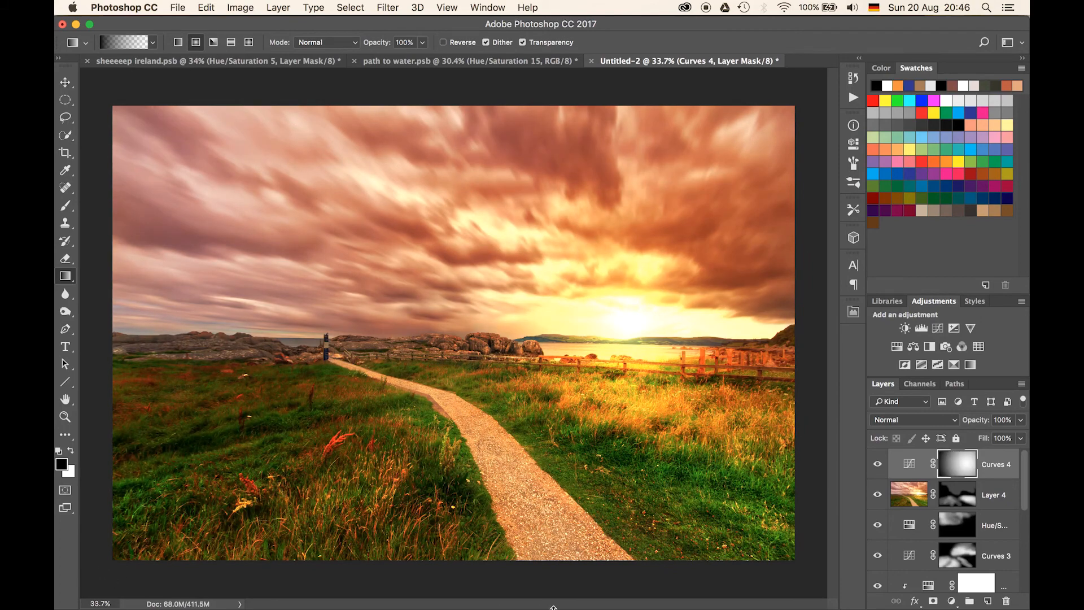
pyautogui.click(878, 464)
pyautogui.click(878, 464)
pyautogui.click(878, 465)
pyautogui.click(878, 465)
pyautogui.click(878, 464)
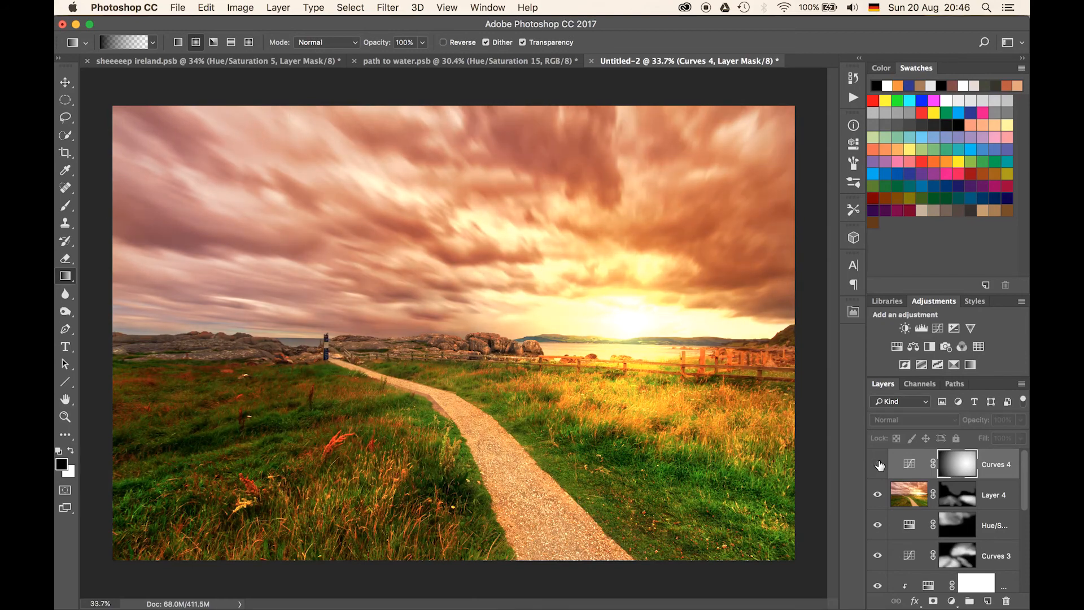
pyautogui.click(878, 464)
pyautogui.click(878, 464)
pyautogui.click(879, 464)
pyautogui.click(879, 464)
pyautogui.click(879, 464)
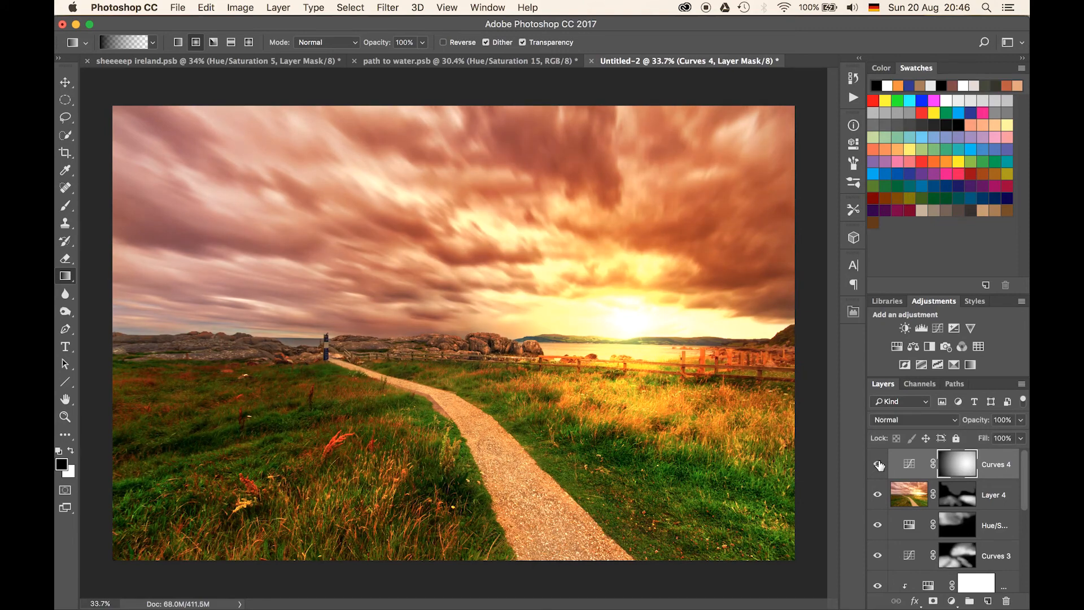
pyautogui.press('super+i')
# Step: Compare the image with the radially masked Curves 4 layer hidden and shown
pyautogui.click(879, 464)
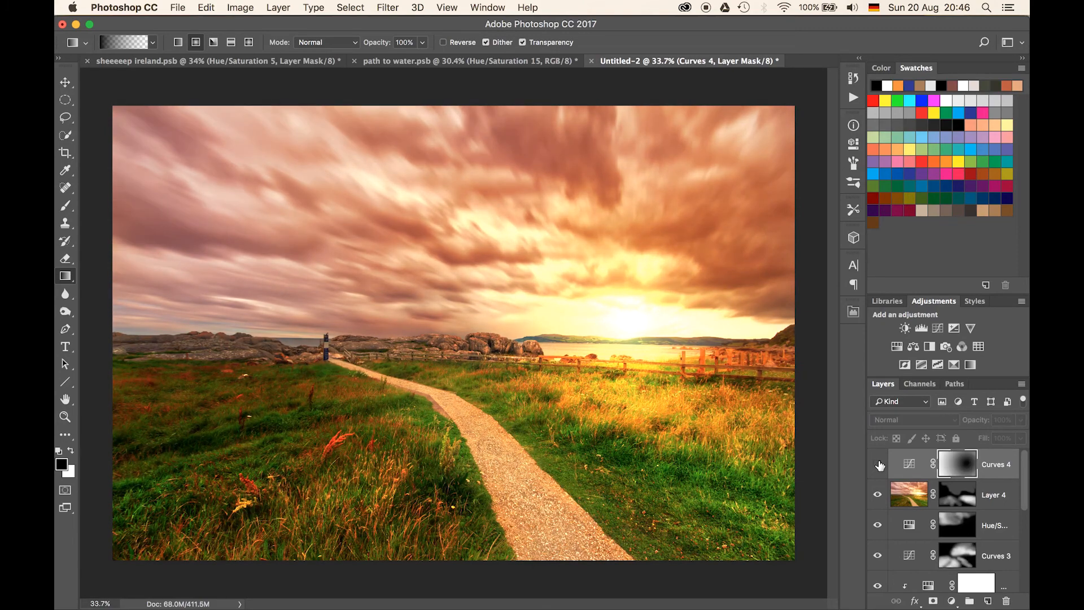
pyautogui.click(879, 464)
pyautogui.click(879, 464)
pyautogui.click(879, 464)
pyautogui.click(879, 464)
pyautogui.click(879, 464)
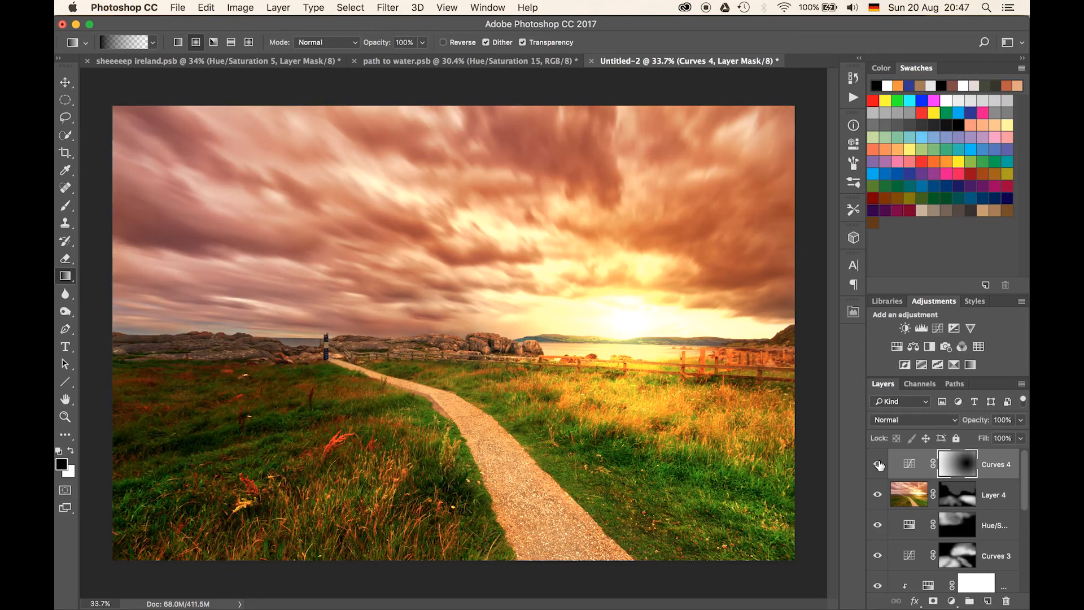